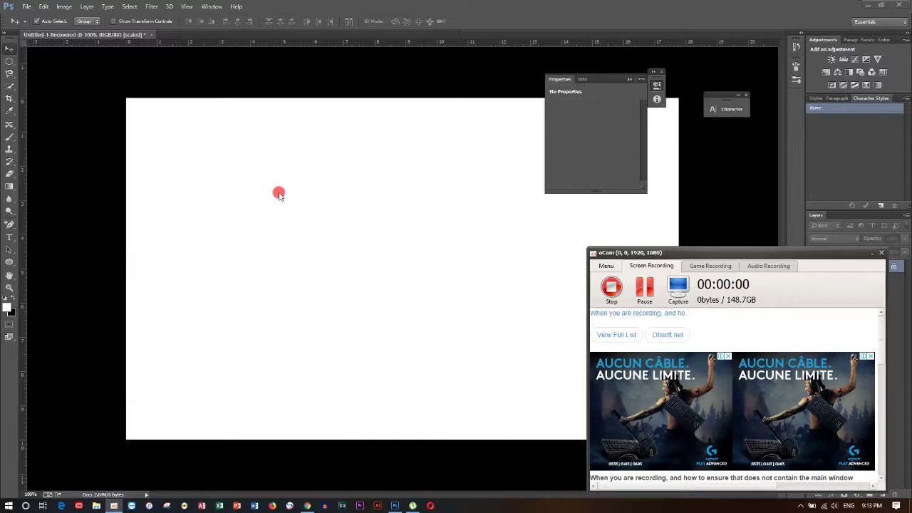
- Activate the Horizontal Type Tool, set to Times New Roman Bold 72 pt, on the blank canvas
{"action": "left_click", "coordinate": [278, 193]}
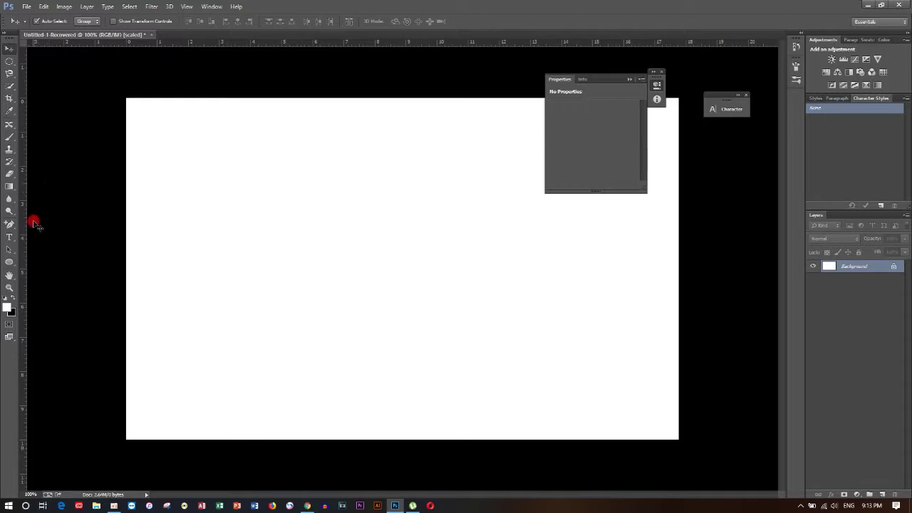
{"action": "left_click", "coordinate": [14, 238]}
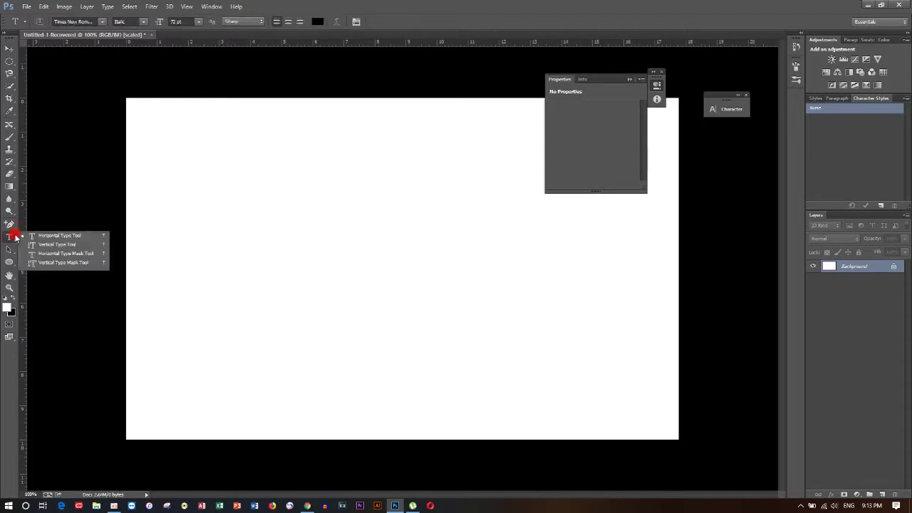
{"action": "left_click_drag", "start_coordinate": [16, 237], "coordinate": [56, 238]}
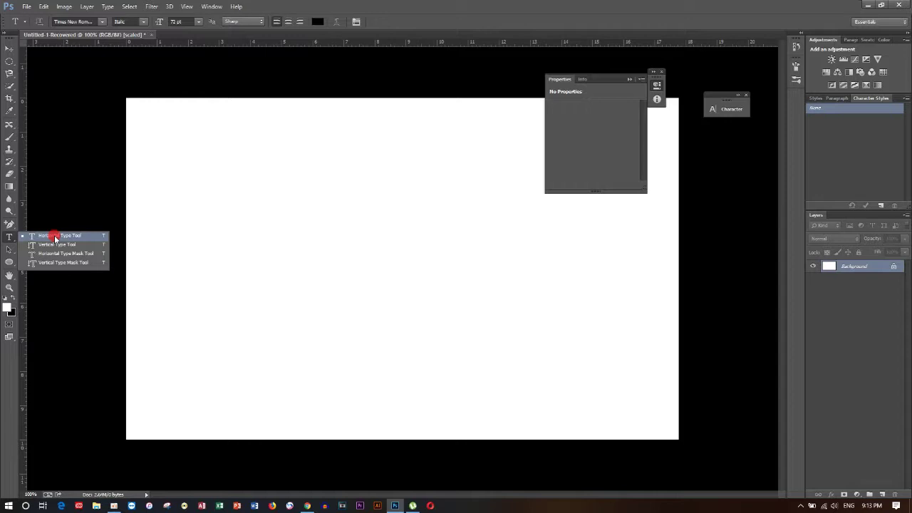
{"action": "left_click", "coordinate": [55, 238]}
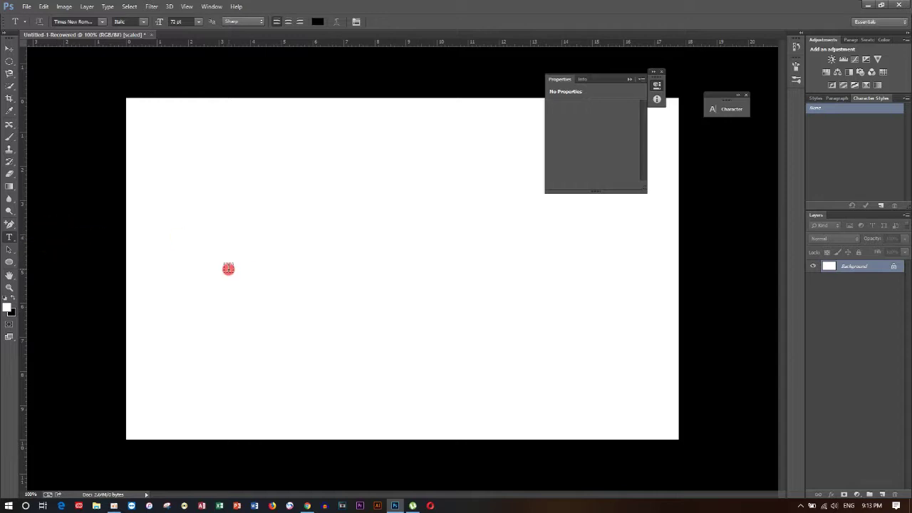
- Type 'Royal University of Phnom Penh' as an italic text layer mid-canvas
{"action": "left_click", "coordinate": [228, 269]}
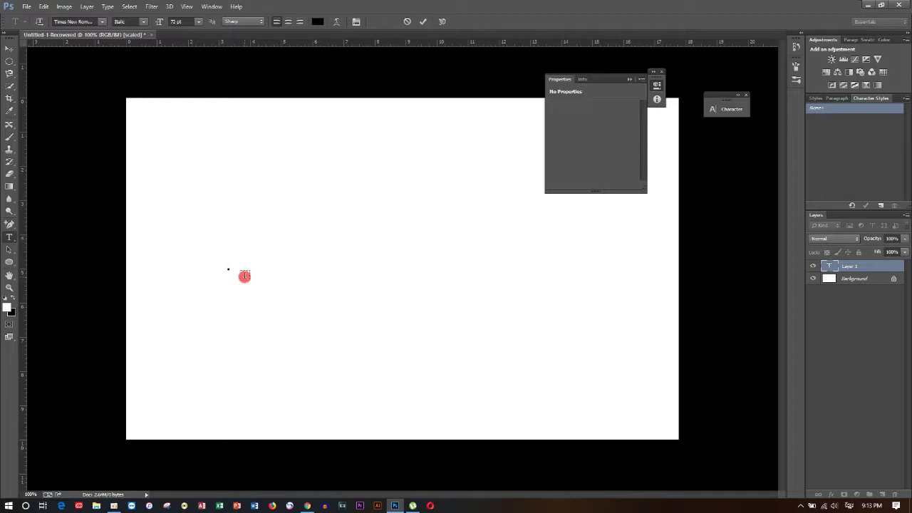
{"action": "type", "text": "R"}
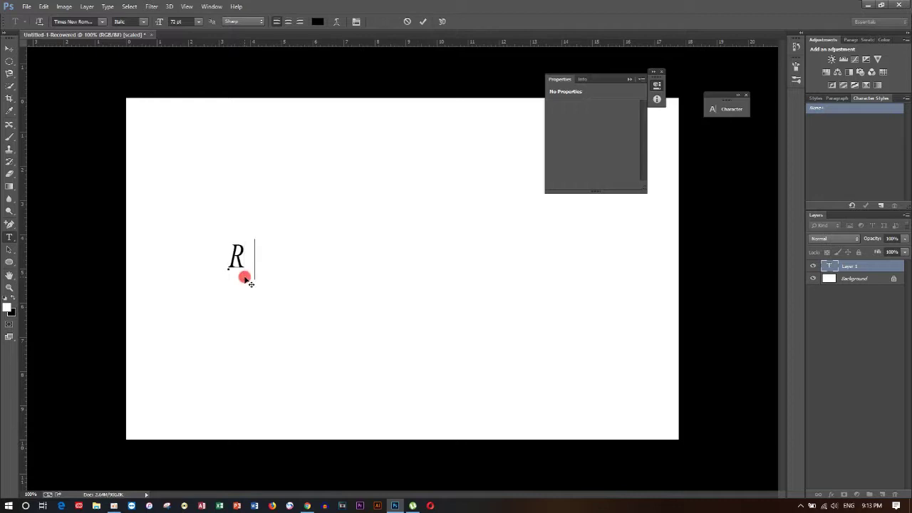
{"action": "type", "text": "oyal University of"}
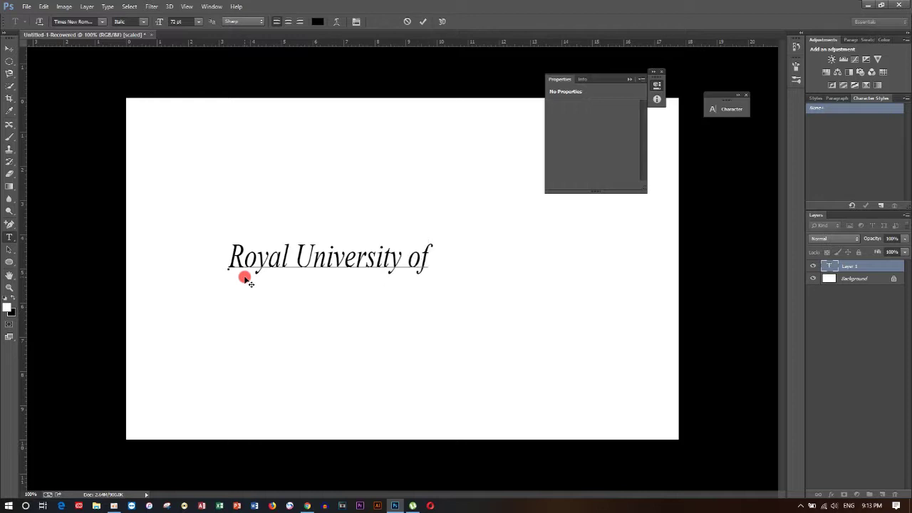
{"action": "type", "text": "Phnom Penh"}
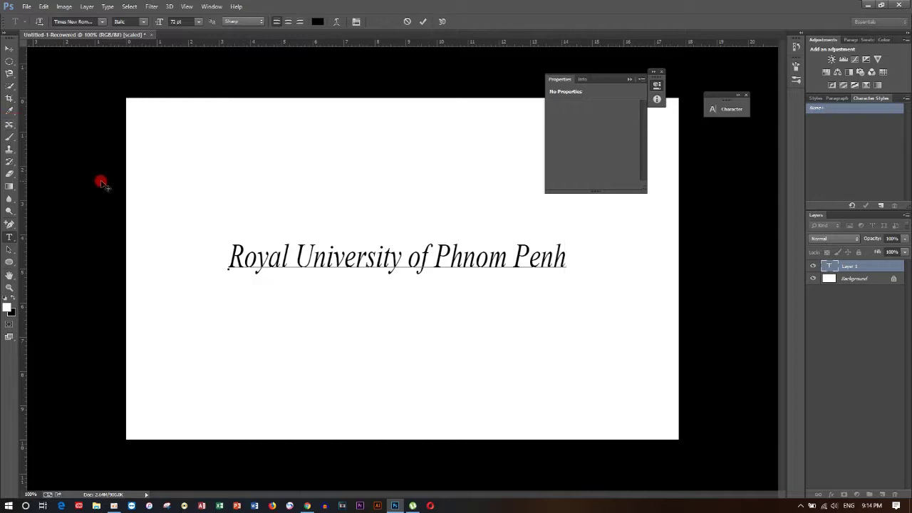
{"action": "left_click", "coordinate": [283, 259]}
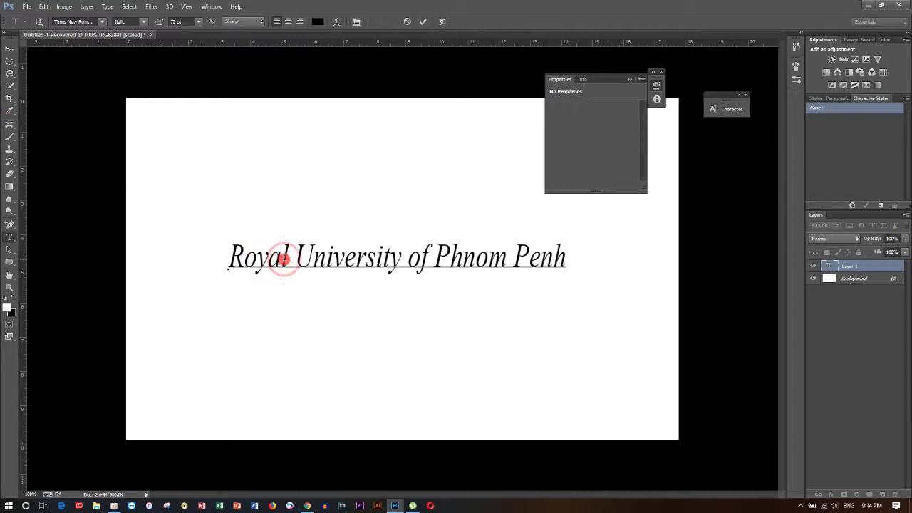
- Commit the heading and drag it up into the upper part of the canvas
{"action": "left_click", "coordinate": [11, 51]}
{"action": "left_click_drag", "start_coordinate": [312, 249], "coordinate": [259, 165]}
{"action": "left_click_drag", "start_coordinate": [592, 81], "coordinate": [717, 77]}
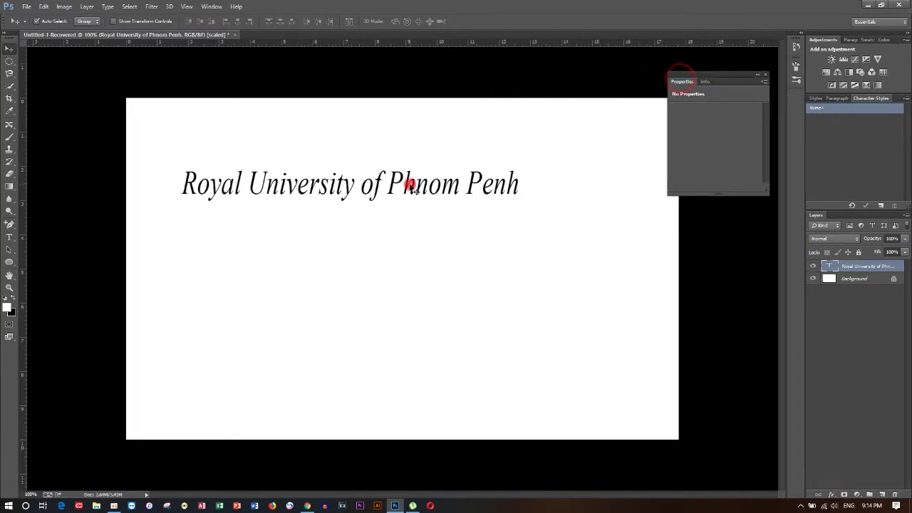
{"action": "left_click_drag", "start_coordinate": [428, 188], "coordinate": [448, 221]}
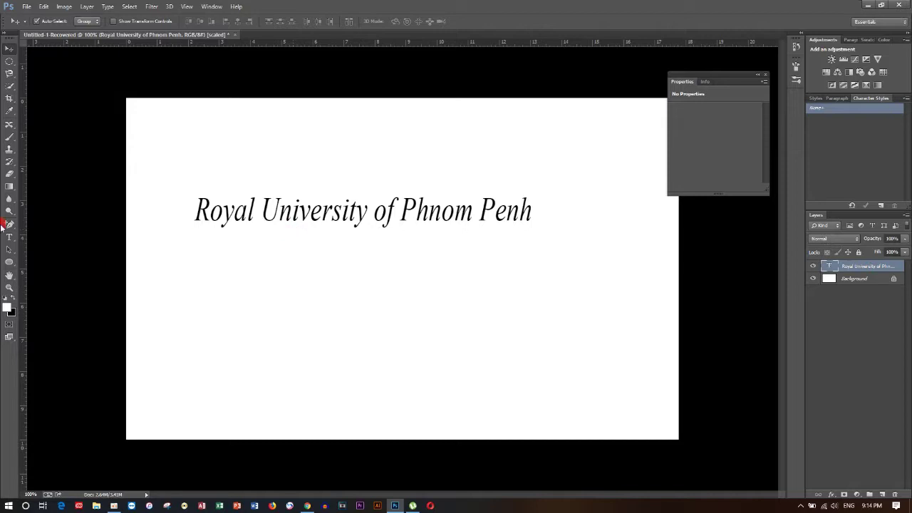
{"action": "left_click", "coordinate": [8, 239]}
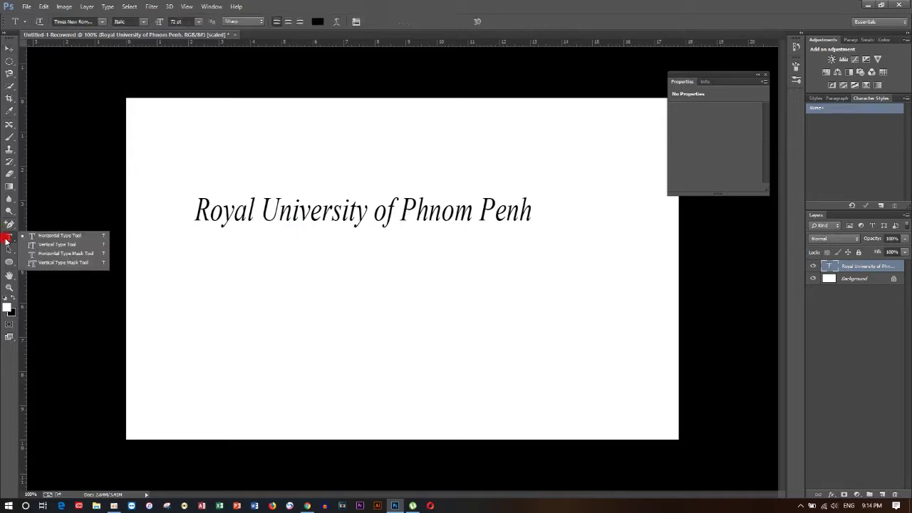
{"action": "left_click", "coordinate": [51, 238]}
{"action": "left_click", "coordinate": [387, 212]}
{"action": "left_click", "coordinate": [389, 212]}
{"action": "key", "text": "Delete"}
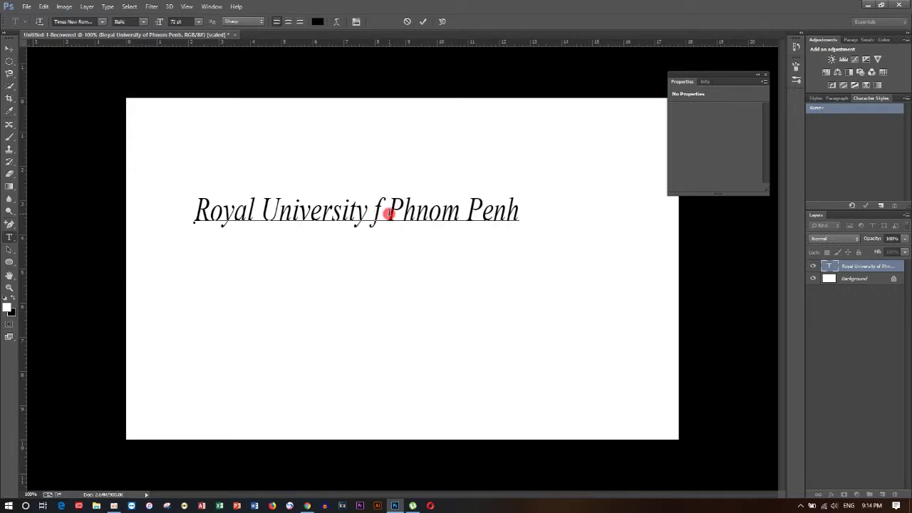
{"action": "type", "text": "o"}
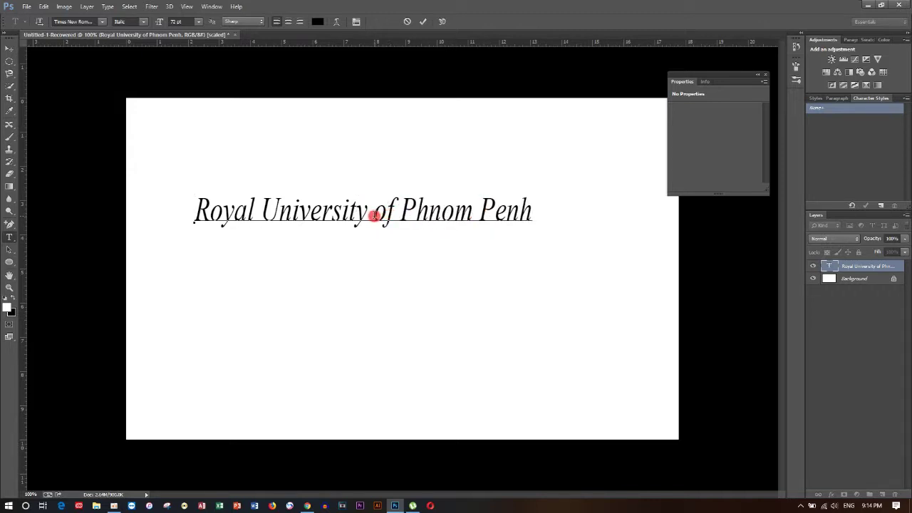
{"action": "key", "text": "ctrl+a"}
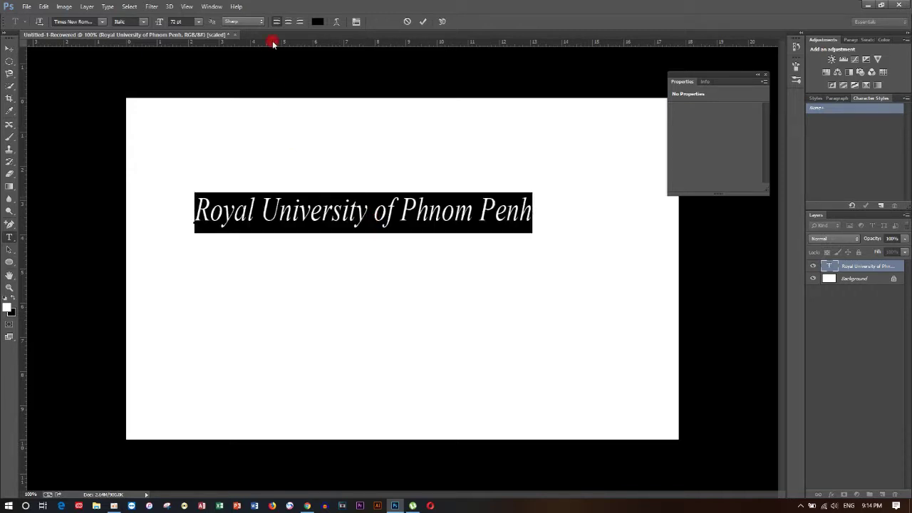
{"action": "left_click", "coordinate": [201, 21]}
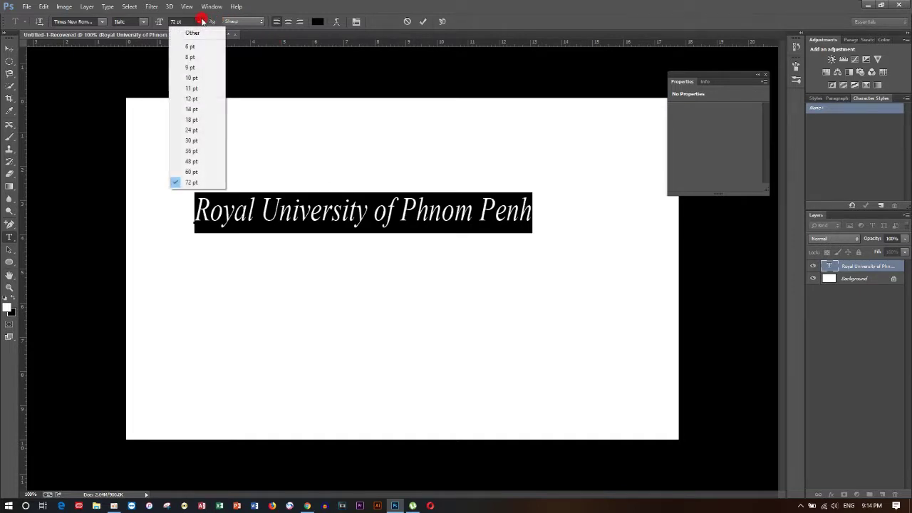
{"action": "left_click", "coordinate": [201, 161]}
{"action": "left_click", "coordinate": [199, 22]}
{"action": "left_click", "coordinate": [199, 183]}
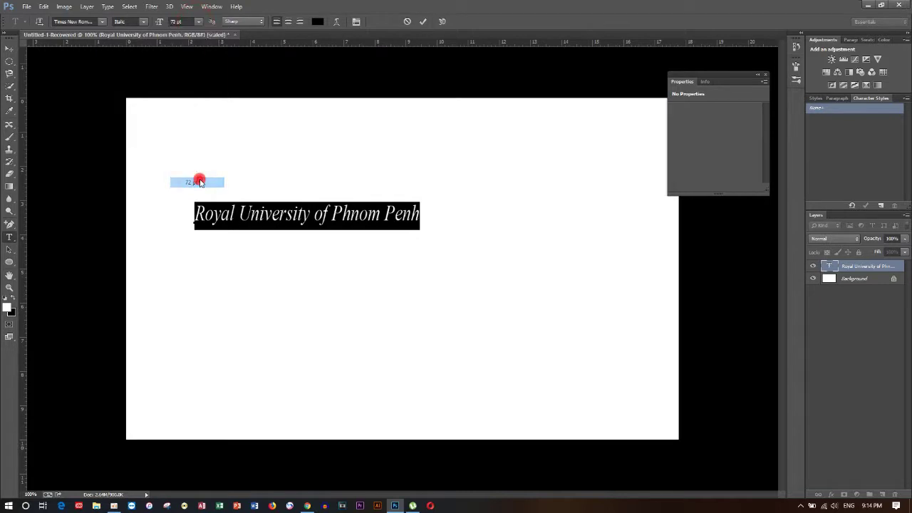
{"action": "left_click", "coordinate": [10, 47]}
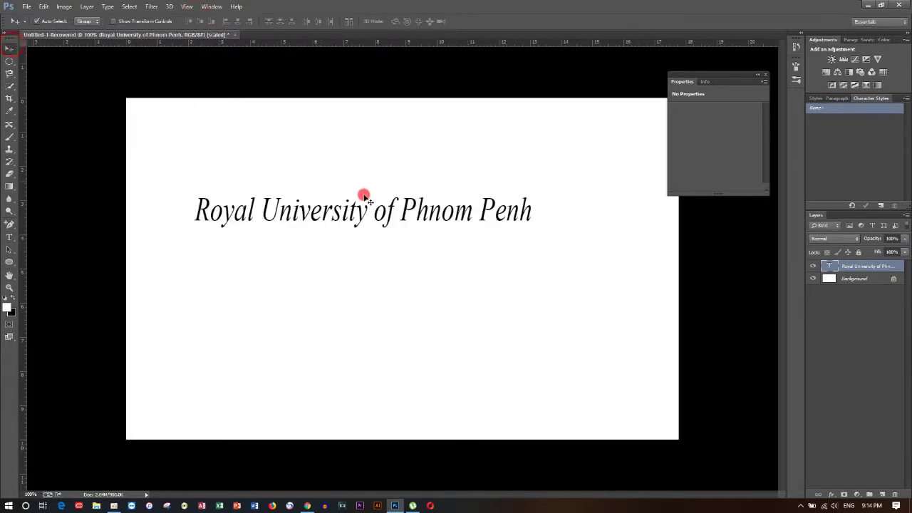
{"action": "left_click_drag", "start_coordinate": [376, 202], "coordinate": [376, 158]}
- Scale the heading up to about 111% with Free Transform (Ctrl+T)
{"action": "key", "text": "ctrl+t"}
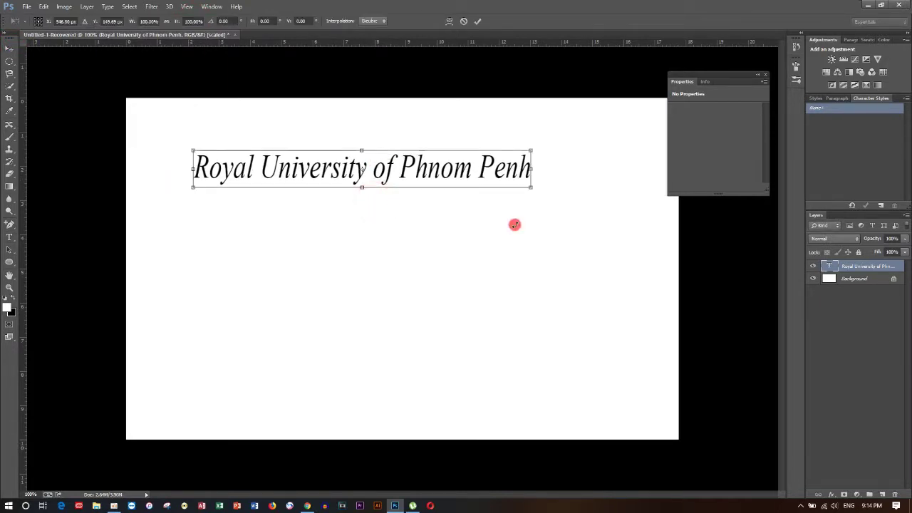
{"action": "left_click_drag", "start_coordinate": [531, 187], "coordinate": [514, 188]}
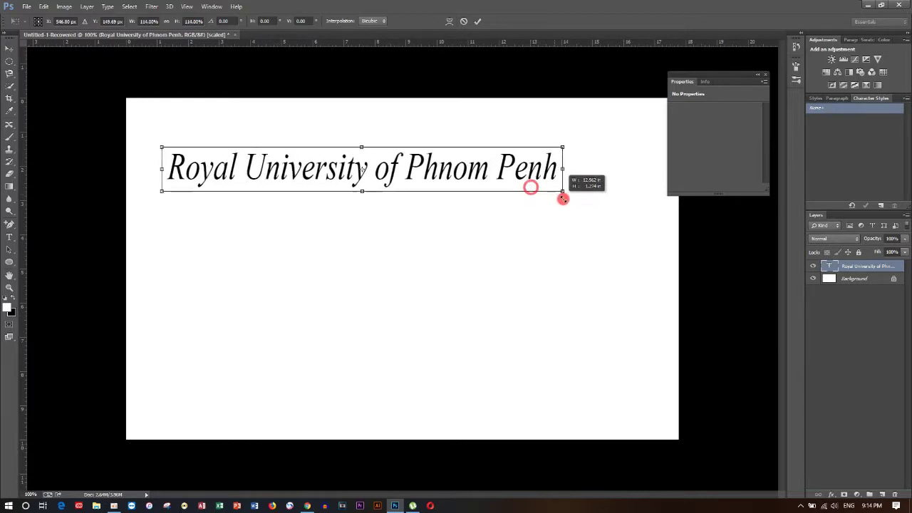
{"action": "left_click_drag", "start_coordinate": [514, 188], "coordinate": [549, 191]}
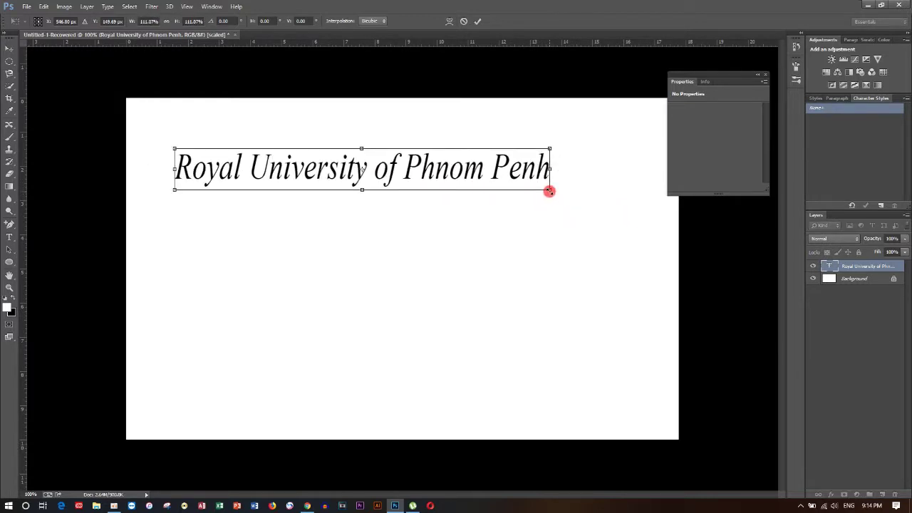
{"action": "key", "text": "Return"}
- Shift the heading slightly right and down in the upper canvas
{"action": "left_click", "coordinate": [94, 7]}
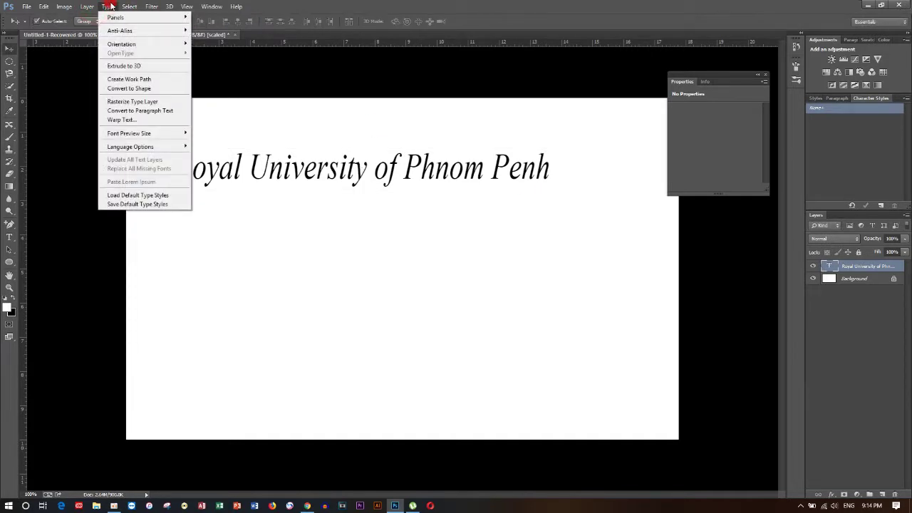
{"action": "left_click", "coordinate": [65, 6]}
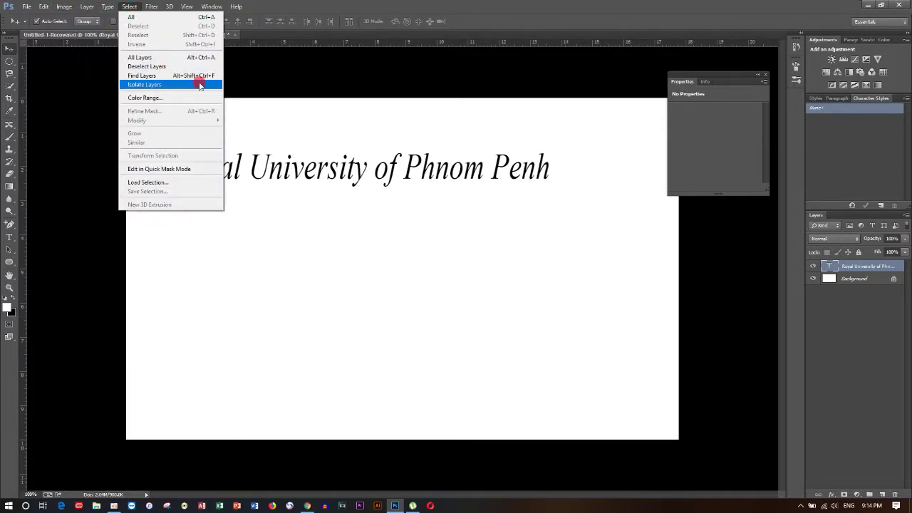
{"action": "left_click", "coordinate": [522, 182]}
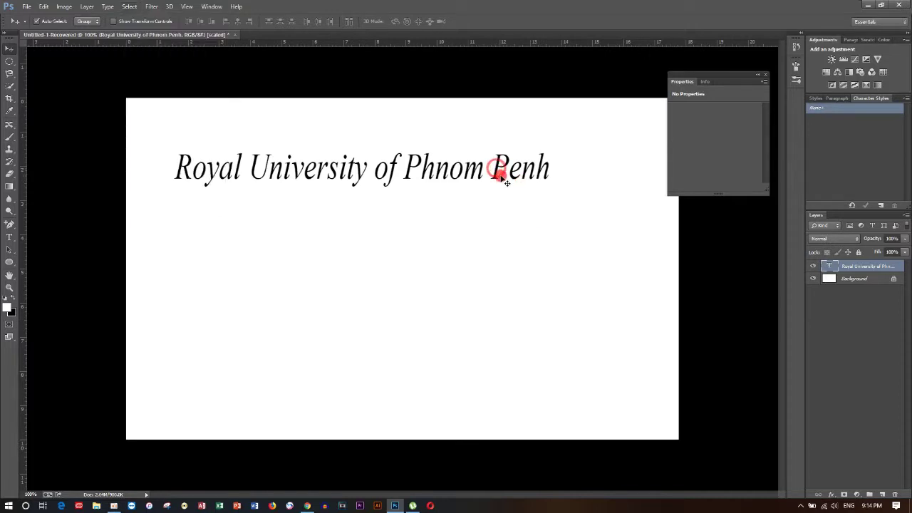
{"action": "left_click_drag", "start_coordinate": [500, 175], "coordinate": [508, 190]}
{"action": "left_click", "coordinate": [50, 6]}
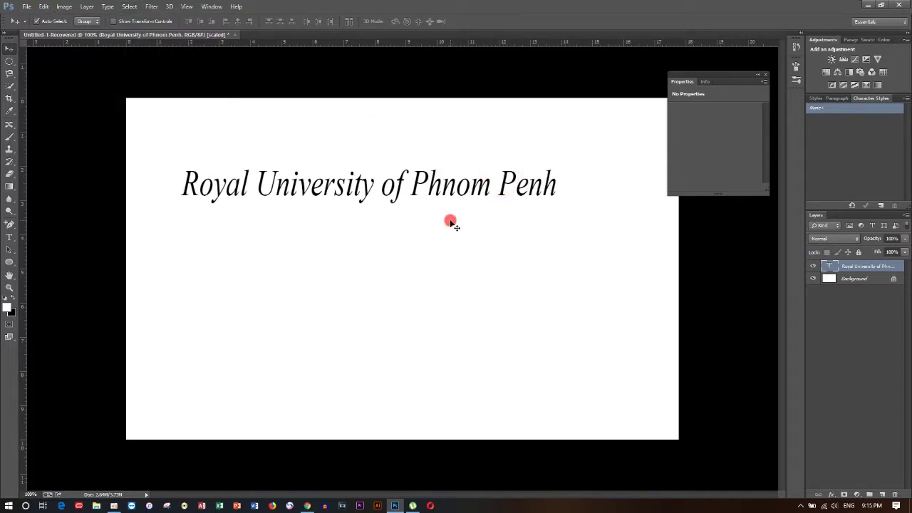
{"action": "left_click_drag", "start_coordinate": [447, 202], "coordinate": [450, 205]}
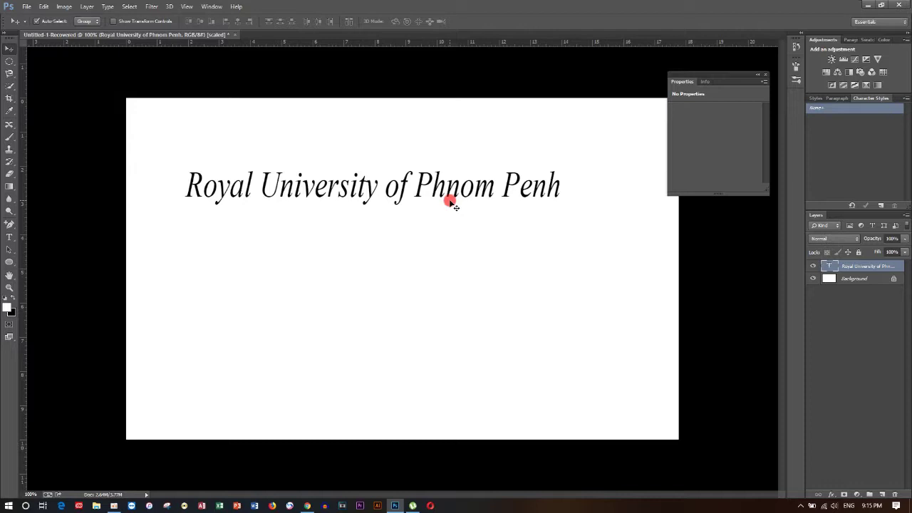
{"action": "left_click_drag", "start_coordinate": [449, 192], "coordinate": [460, 201]}
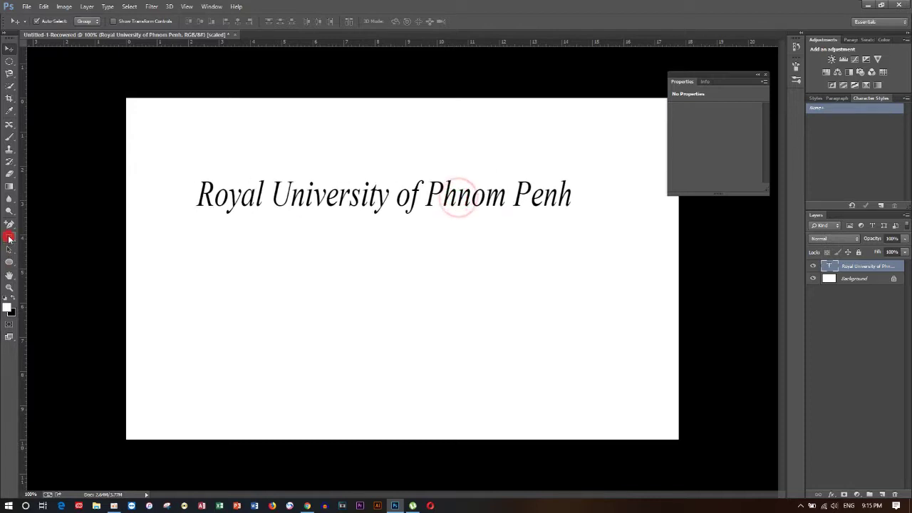
- Select the heading text, keeping it left-aligned and in Italic style
{"action": "left_click", "coordinate": [9, 239]}
{"action": "left_click", "coordinate": [422, 203]}
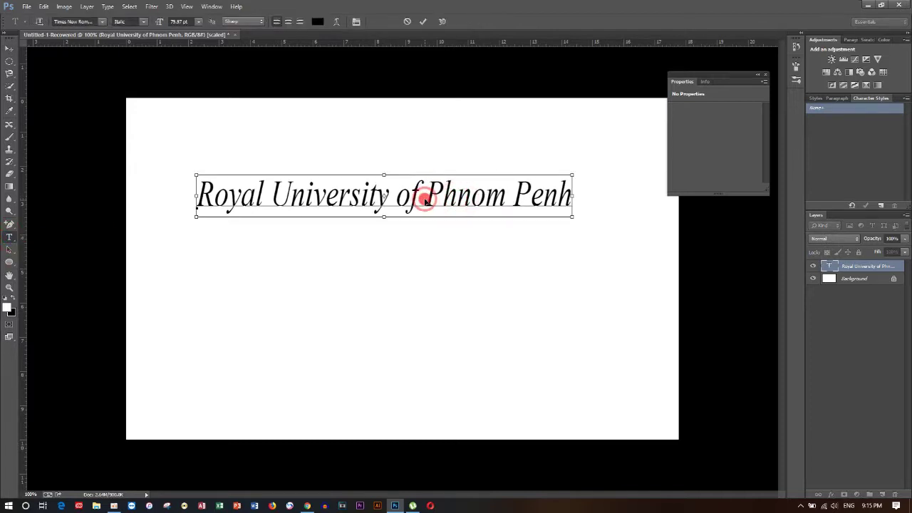
{"action": "triple_click", "coordinate": [425, 202]}
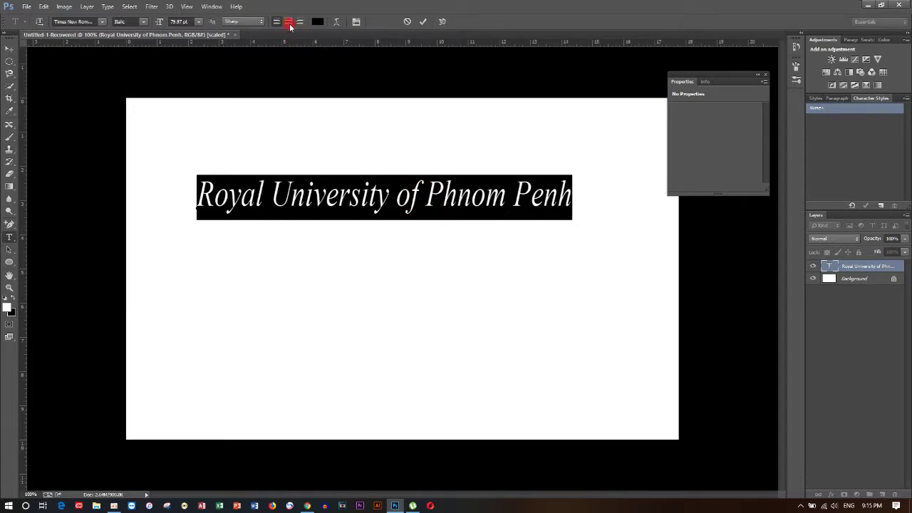
{"action": "left_click", "coordinate": [288, 23]}
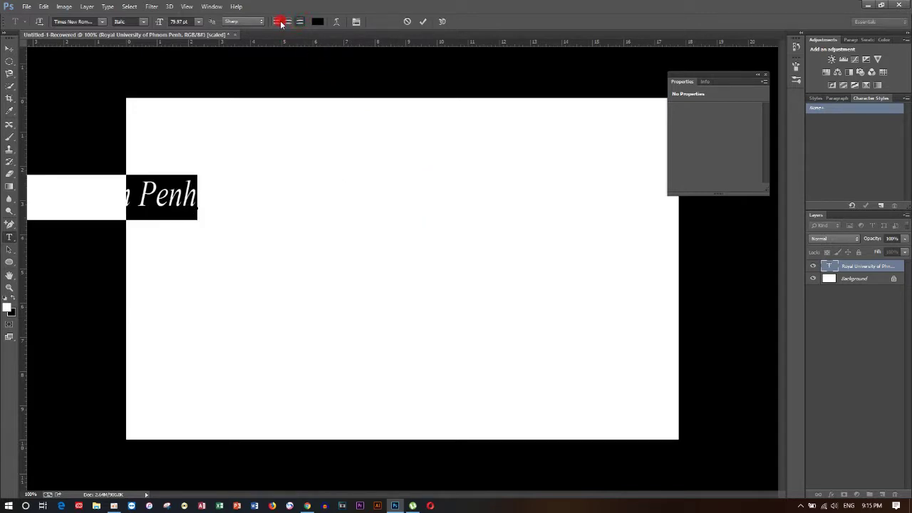
{"action": "left_click", "coordinate": [281, 23]}
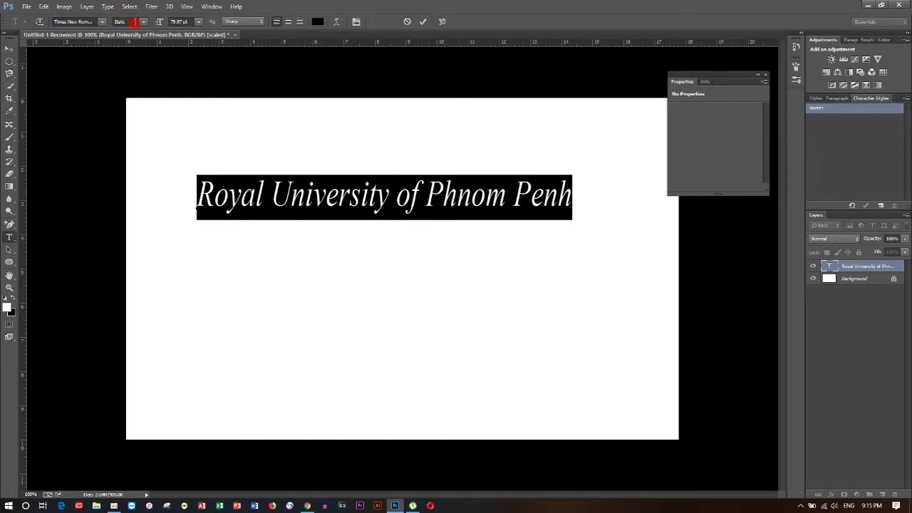
{"action": "left_click", "coordinate": [140, 23]}
{"action": "left_click", "coordinate": [145, 39]}
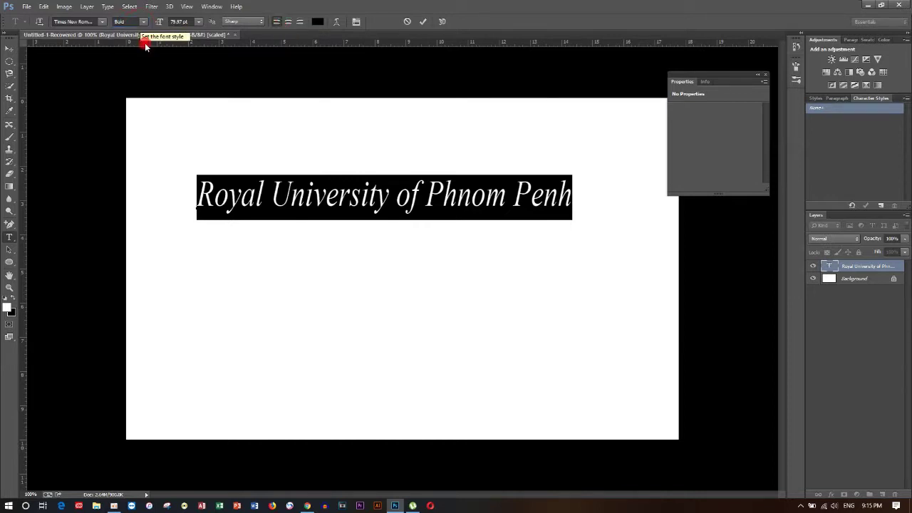
{"action": "left_click", "coordinate": [145, 23]}
{"action": "left_click", "coordinate": [149, 32]}
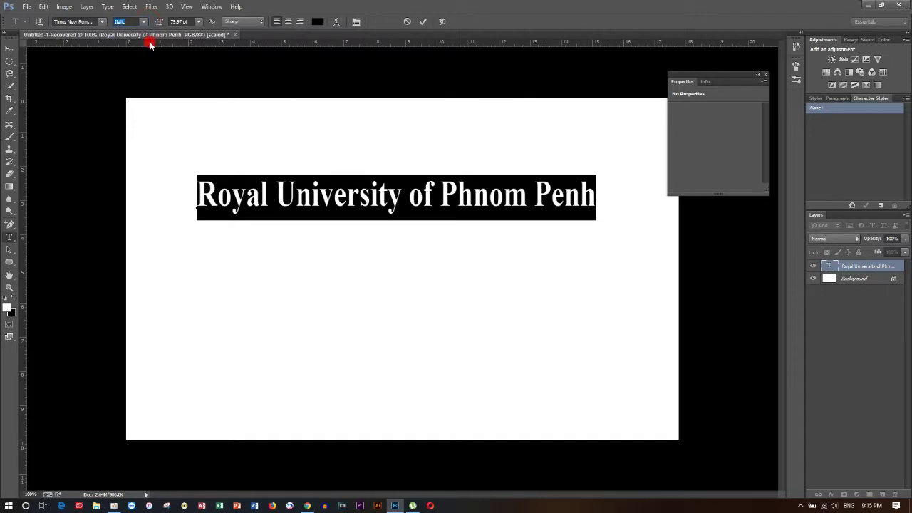
- Switch the heading's anti-aliasing from Strong to Smooth and bring up its text colour
{"action": "left_click", "coordinate": [250, 23]}
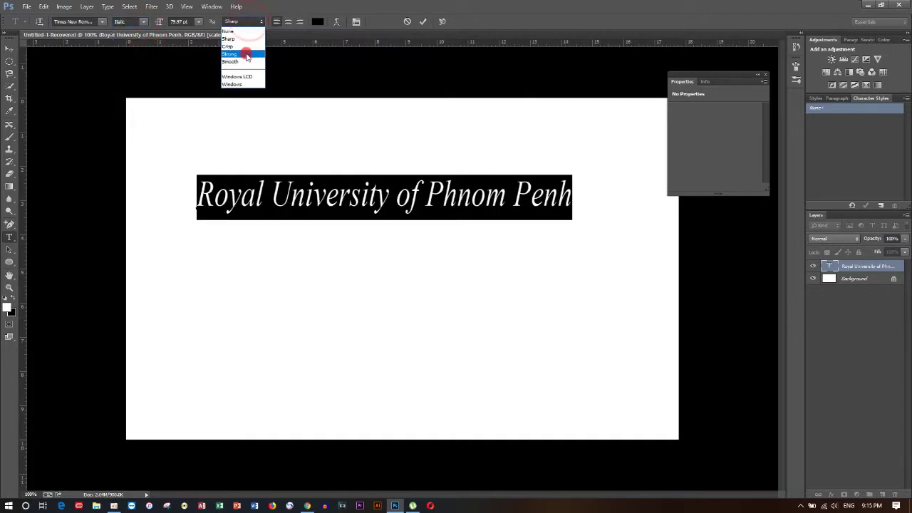
{"action": "left_click", "coordinate": [243, 54]}
{"action": "left_click", "coordinate": [248, 23]}
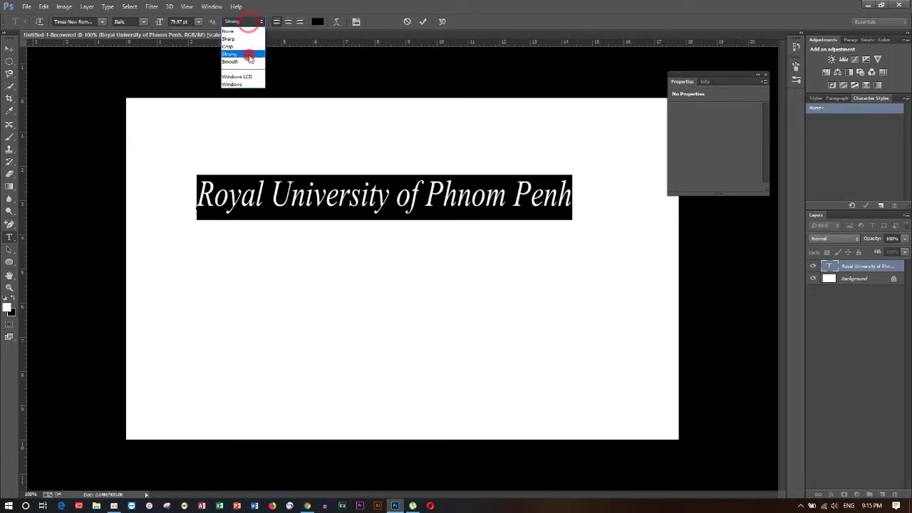
{"action": "left_click", "coordinate": [249, 61]}
{"action": "left_click", "coordinate": [251, 21]}
{"action": "left_click", "coordinate": [318, 21]}
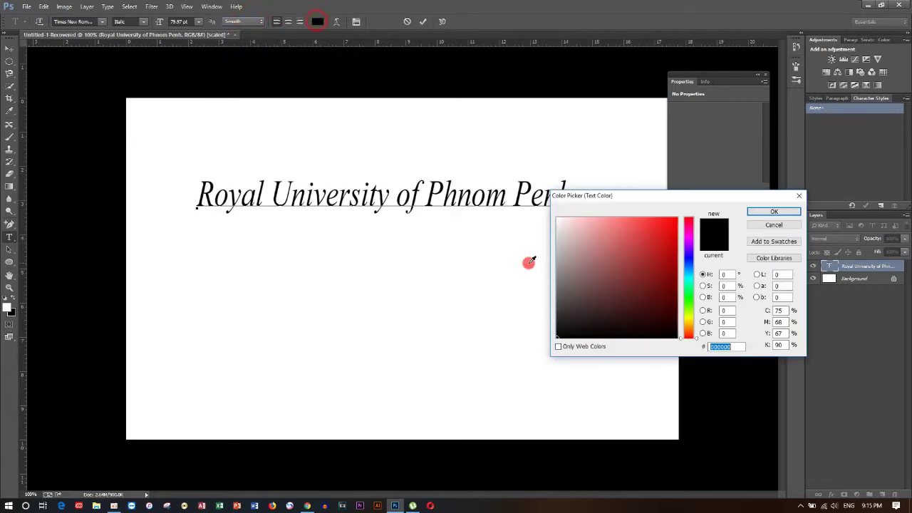
- Confirm black as the heading's text colour, then bring up Warp Text
{"action": "left_click", "coordinate": [606, 272]}
{"action": "left_click_drag", "start_coordinate": [664, 252], "coordinate": [689, 407]}
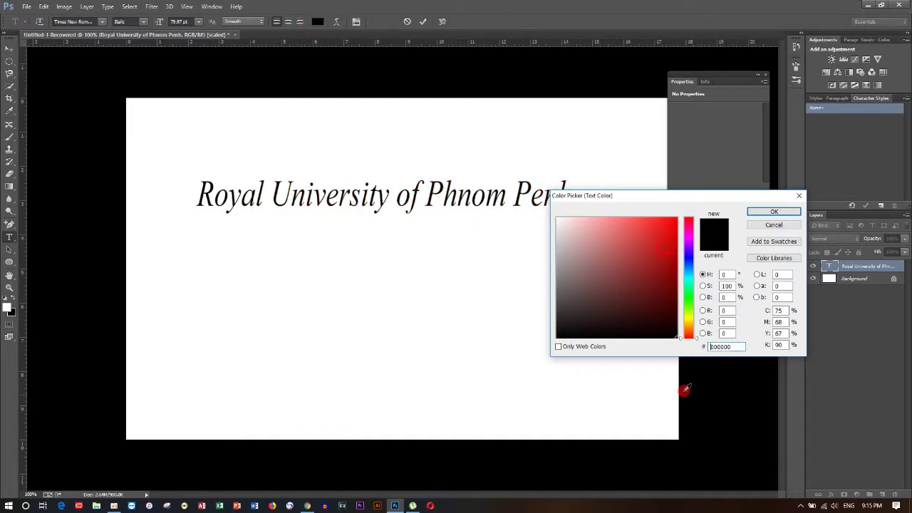
{"action": "left_click", "coordinate": [711, 346]}
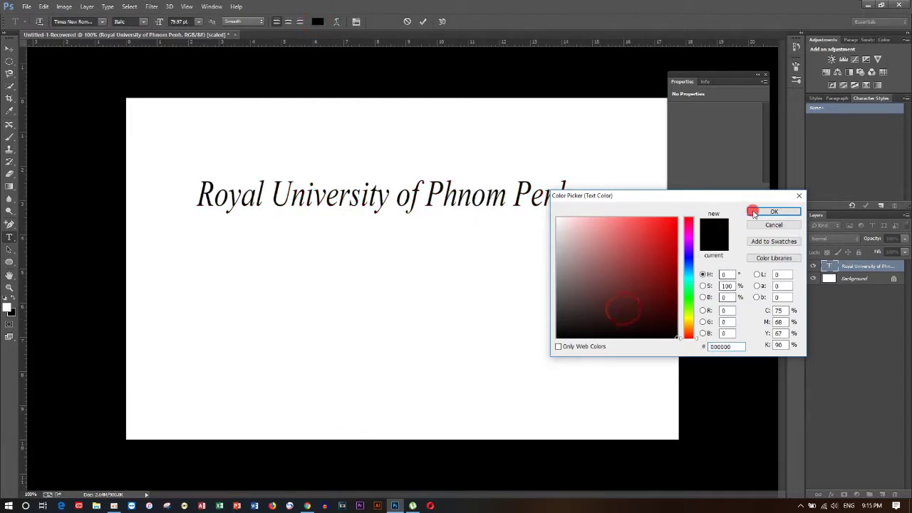
{"action": "left_click", "coordinate": [762, 211]}
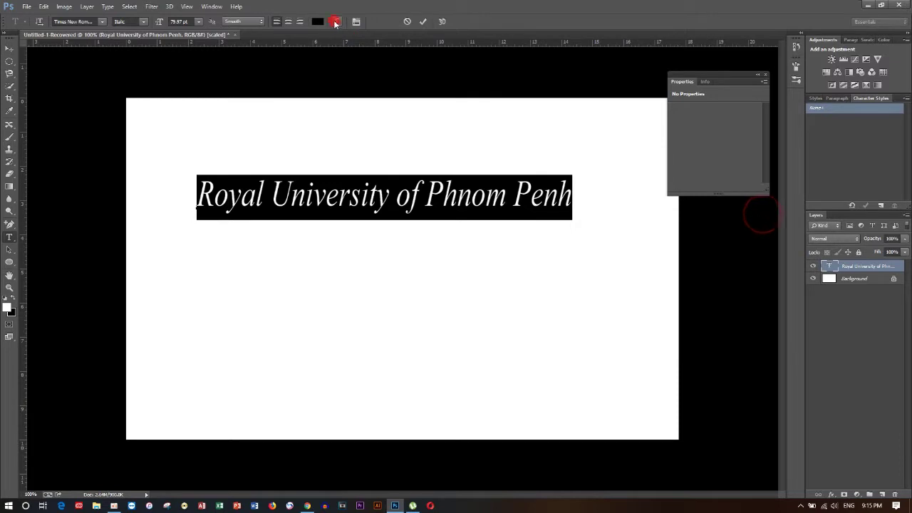
{"action": "left_click", "coordinate": [336, 22]}
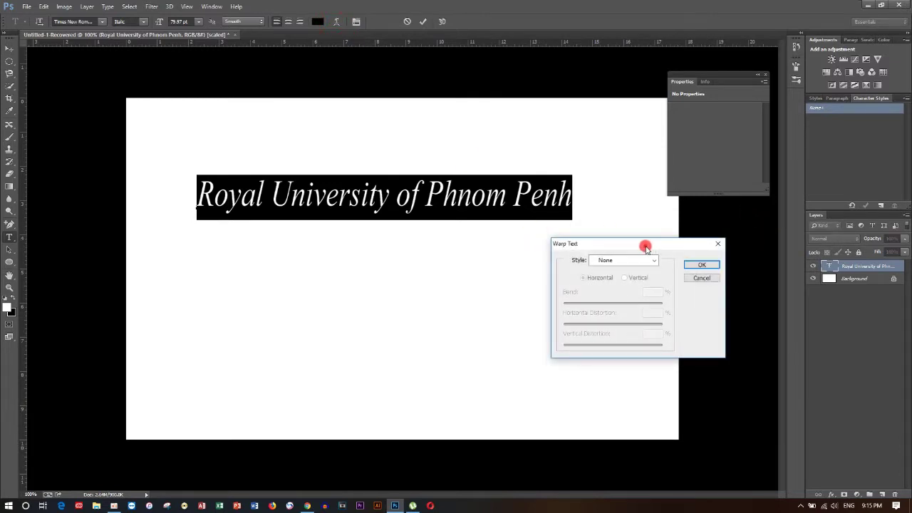
- Preview an Arc warp on the heading, adjusting its bend and vertical distortion
{"action": "left_click_drag", "start_coordinate": [646, 247], "coordinate": [678, 189]}
{"action": "left_click", "coordinate": [677, 202]}
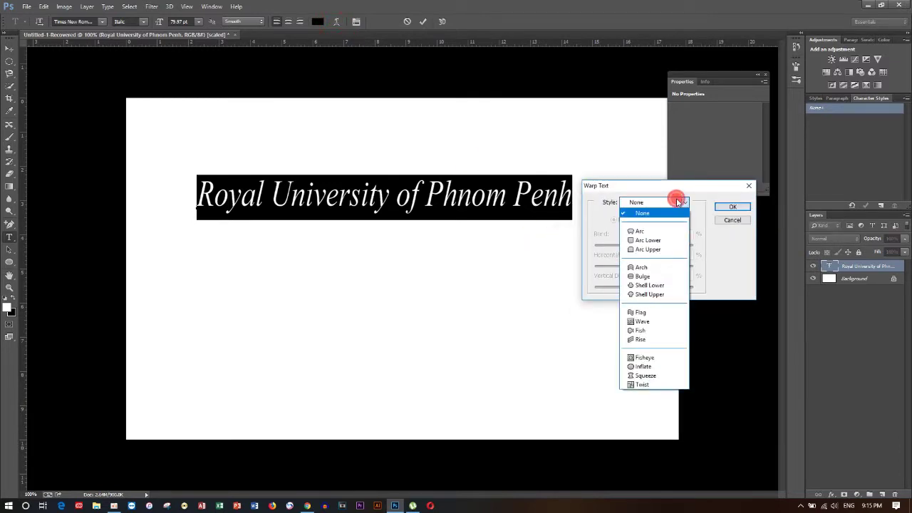
{"action": "left_click", "coordinate": [662, 232]}
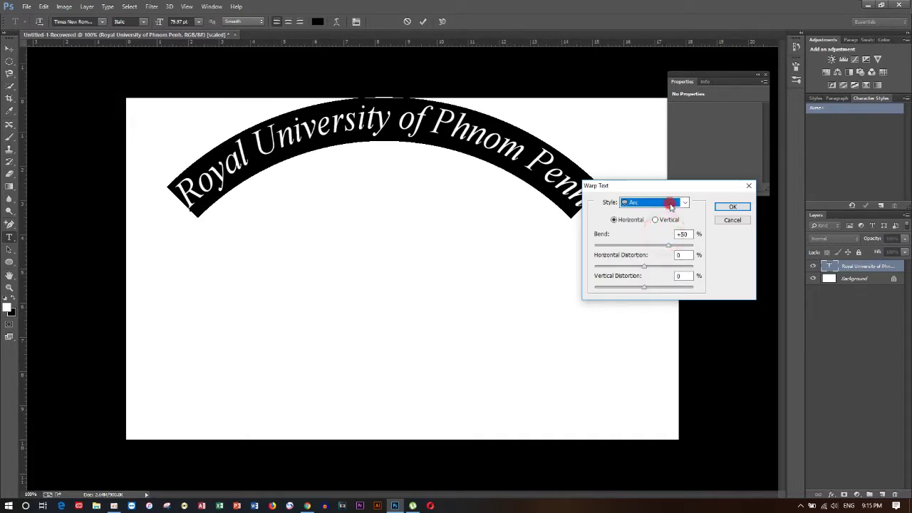
{"action": "left_click_drag", "start_coordinate": [668, 245], "coordinate": [671, 247]}
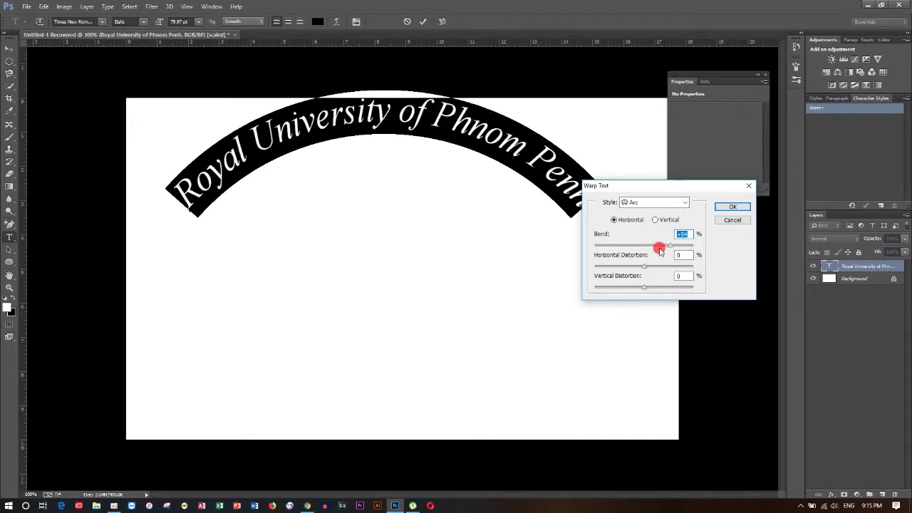
{"action": "mouse_move", "coordinate": [647, 290]}
{"action": "left_mouse_down"}
{"action": "mouse_move", "coordinate": [638, 293]}
{"action": "mouse_move", "coordinate": [644, 287]}
{"action": "left_mouse_up"}
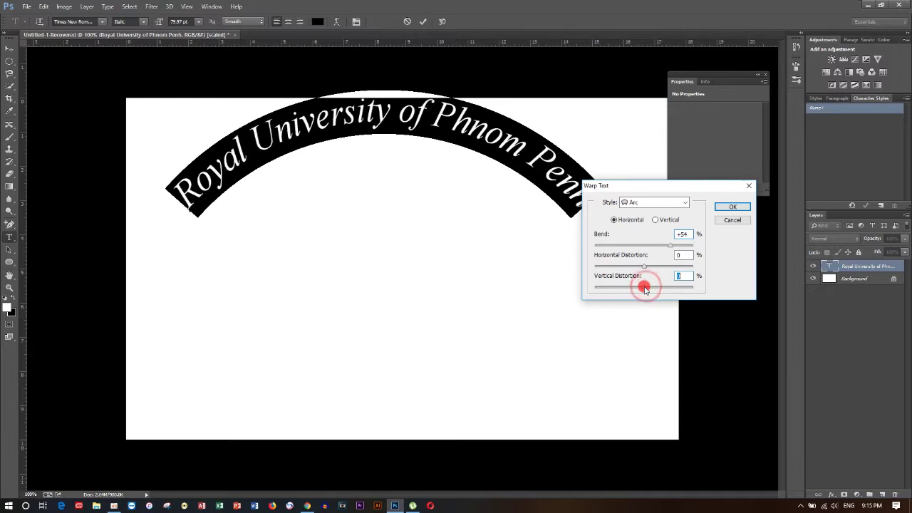
- Preview the Arc Lower, Arc Upper, Arch and Flag warp styles on the heading
{"action": "left_click", "coordinate": [665, 206]}
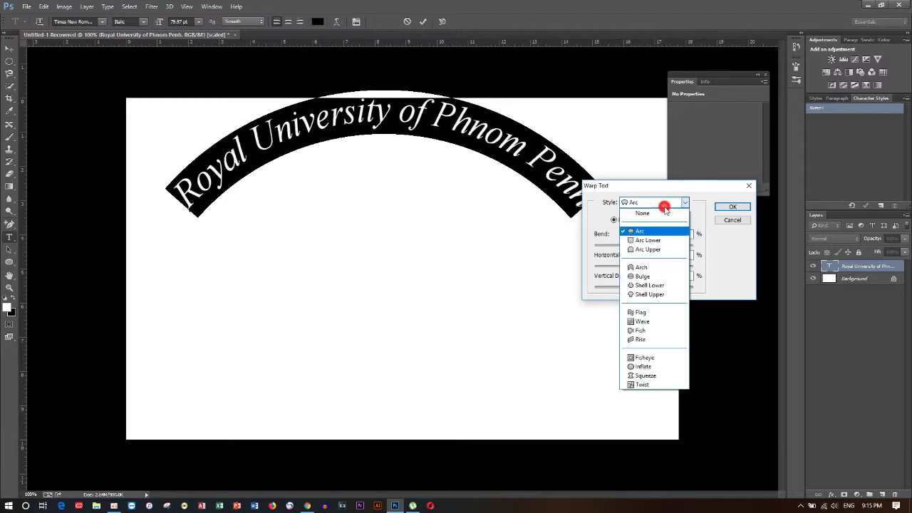
{"action": "left_click", "coordinate": [660, 241]}
{"action": "left_click", "coordinate": [656, 204]}
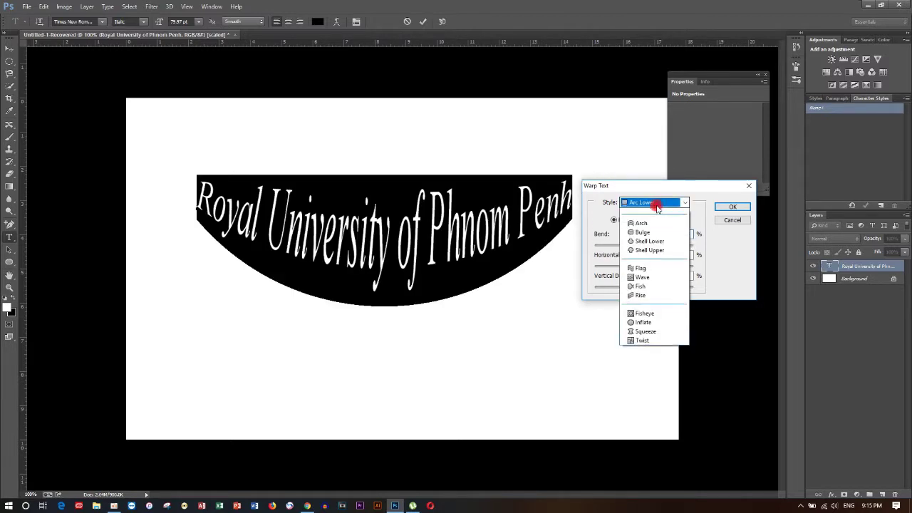
{"action": "left_click", "coordinate": [656, 246]}
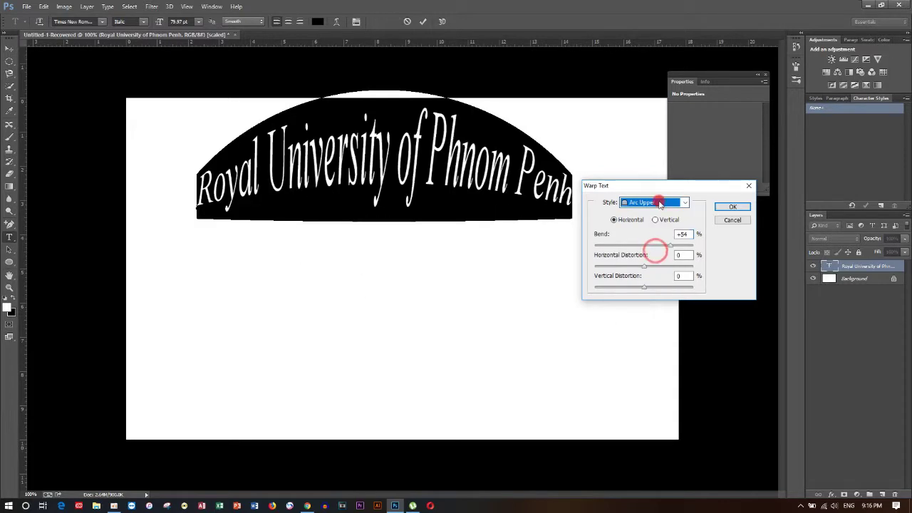
{"action": "left_click", "coordinate": [659, 203]}
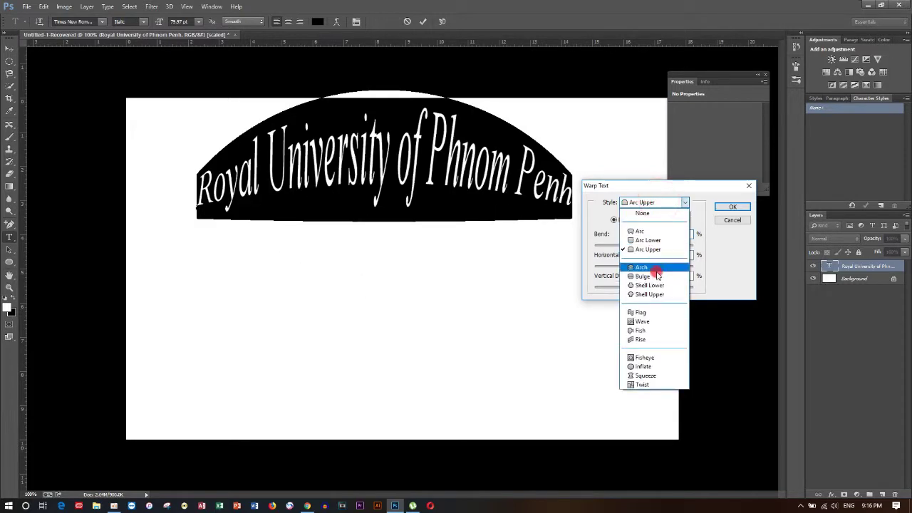
{"action": "left_click", "coordinate": [656, 267]}
{"action": "left_click", "coordinate": [662, 203]}
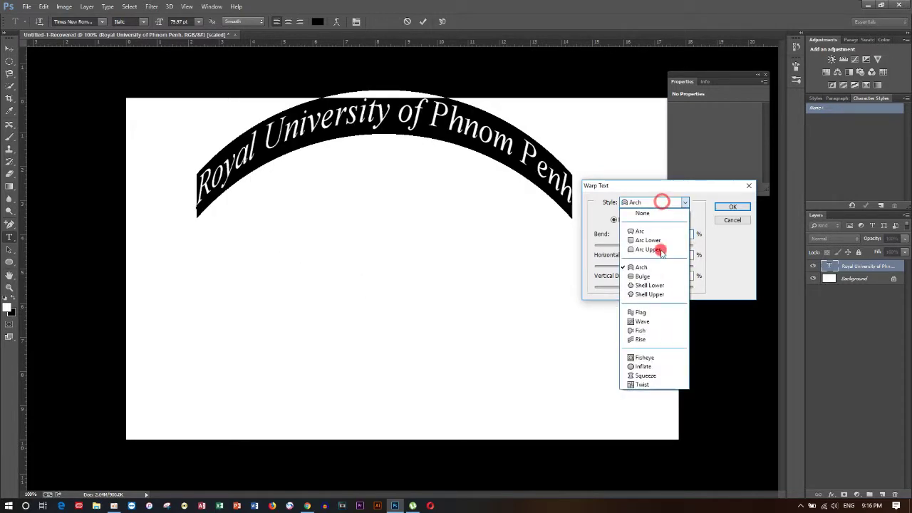
{"action": "left_click", "coordinate": [661, 314]}
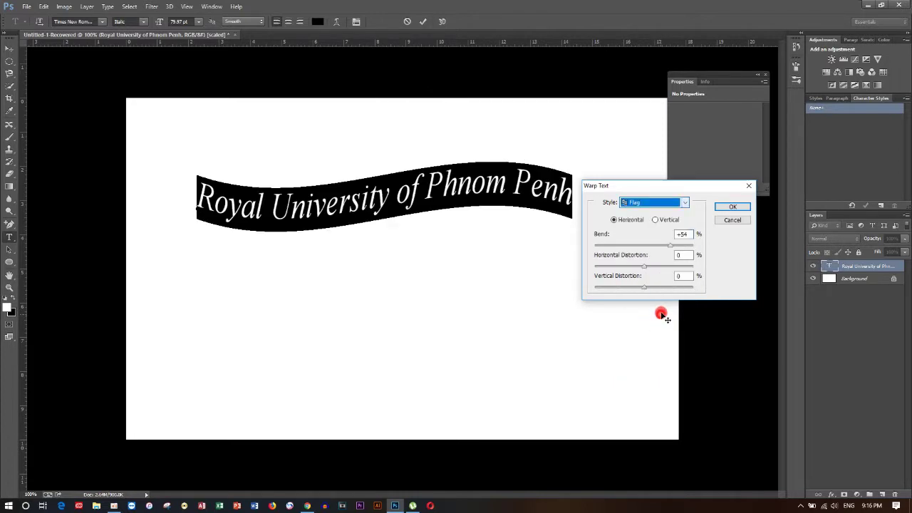
- Adjust the Flag warp's horizontal distortion, then cancel to keep the text straight
{"action": "left_click", "coordinate": [668, 207]}
{"action": "left_click", "coordinate": [711, 207]}
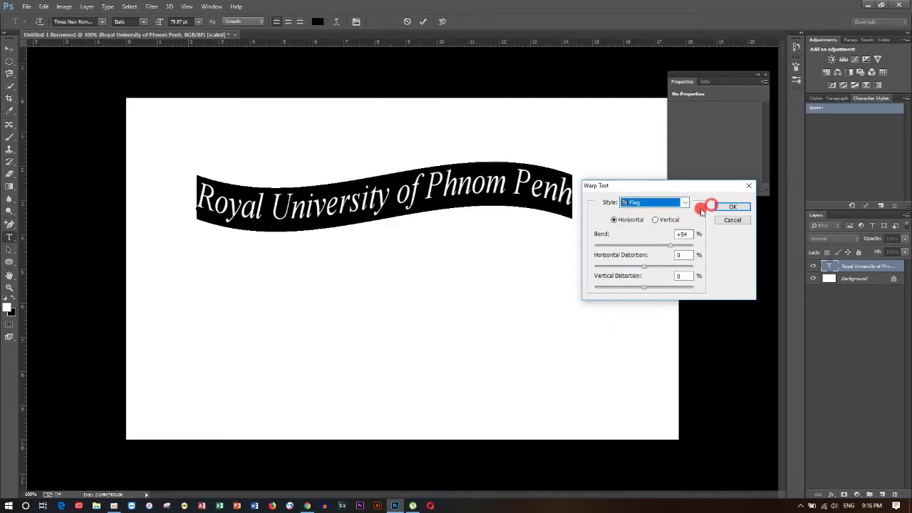
{"action": "mouse_move", "coordinate": [644, 266]}
{"action": "left_mouse_down"}
{"action": "mouse_move", "coordinate": [672, 245]}
{"action": "mouse_move", "coordinate": [693, 247]}
{"action": "left_mouse_up"}
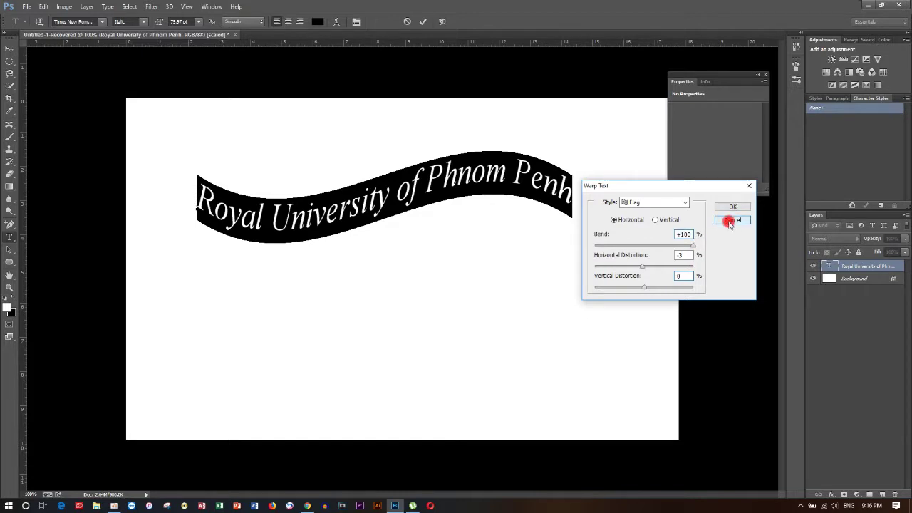
{"action": "left_click", "coordinate": [733, 221]}
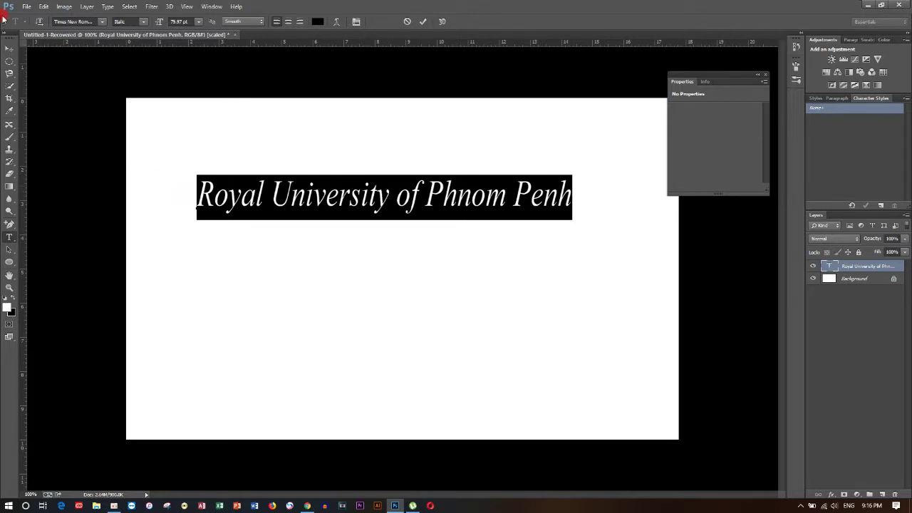
- Move the heading a little higher on the canvas
{"action": "left_click", "coordinate": [9, 47]}
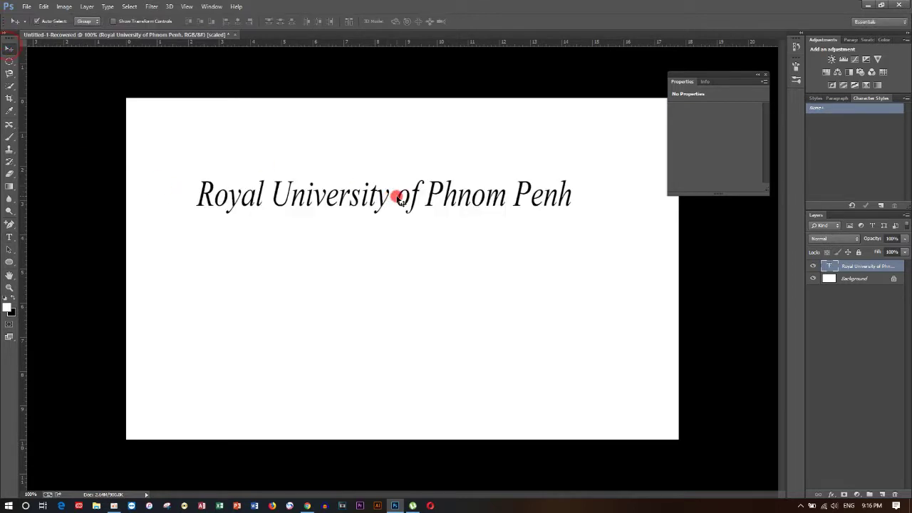
{"action": "left_click_drag", "start_coordinate": [397, 198], "coordinate": [400, 161]}
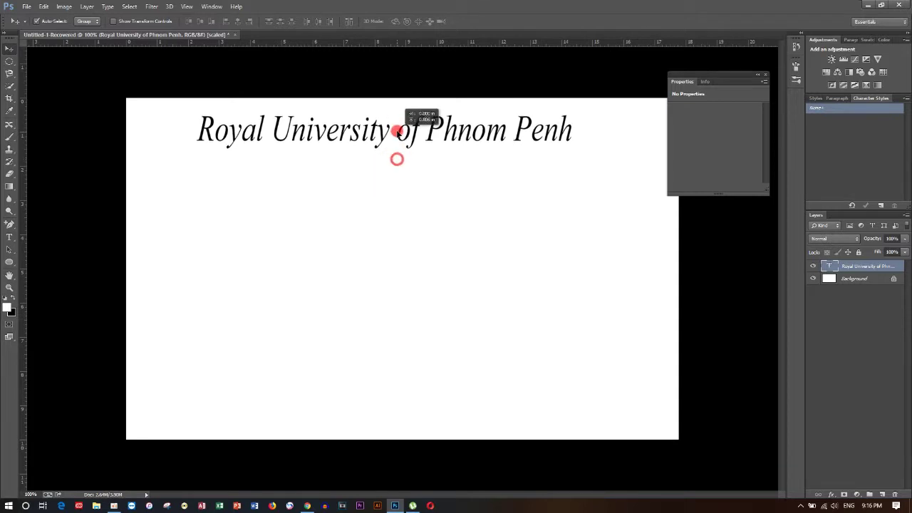
{"action": "left_click_drag", "start_coordinate": [400, 162], "coordinate": [397, 153]}
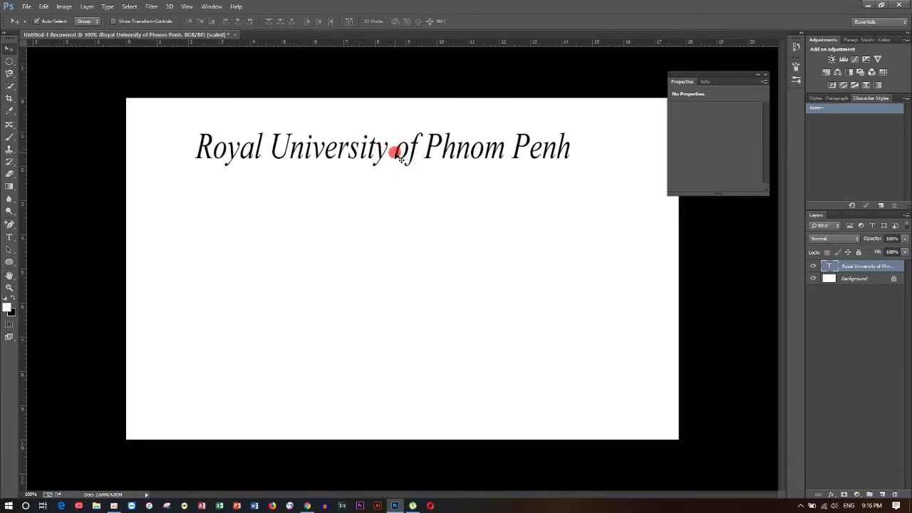
- Delete all the heading text and remove the empty text layer
{"action": "left_click", "coordinate": [9, 236]}
{"action": "left_click", "coordinate": [394, 149]}
{"action": "key", "text": "ctrl+a"}
{"action": "left_click", "coordinate": [394, 149]}
{"action": "key", "text": "ctrl+a"}
{"action": "key", "text": "BackSpace"}
{"action": "left_click", "coordinate": [5, 48]}
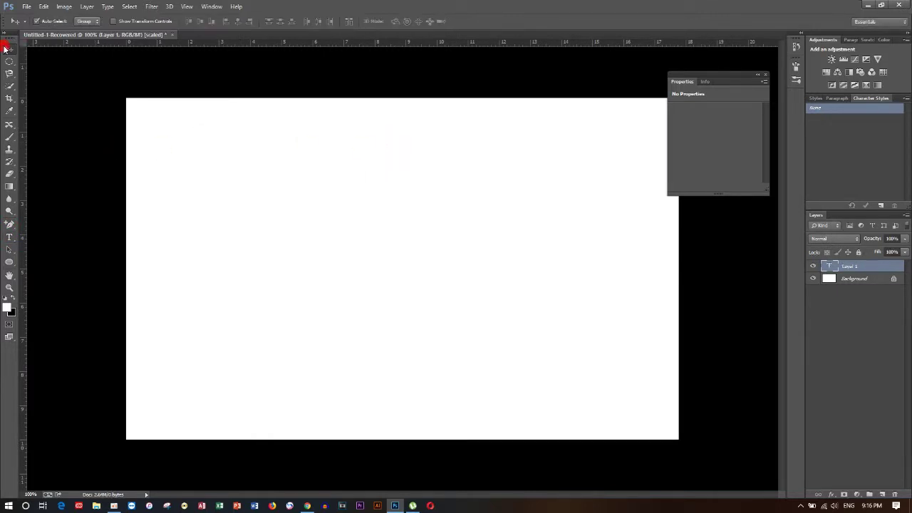
{"action": "key", "text": "Delete"}
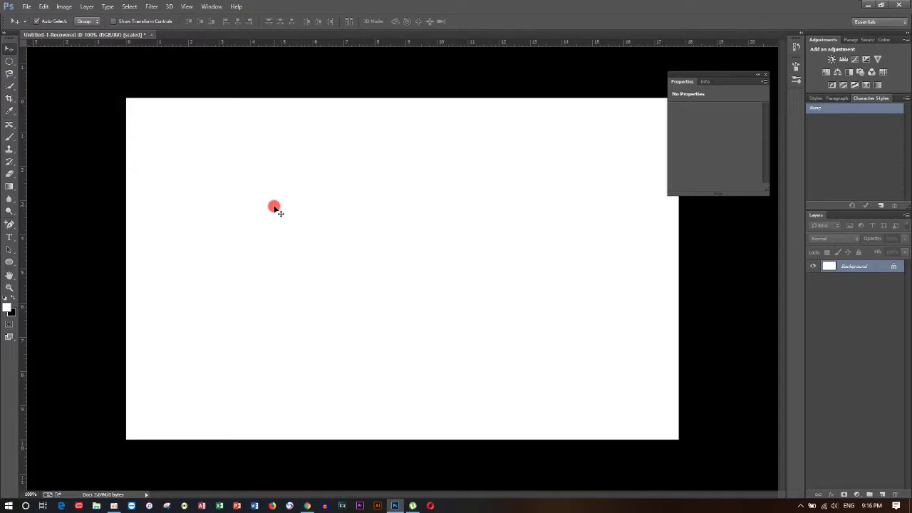
- Draw a roughly 478 × 434 px ellipse in the upper middle with the Ellipse Tool
{"action": "left_click", "coordinate": [8, 262]}
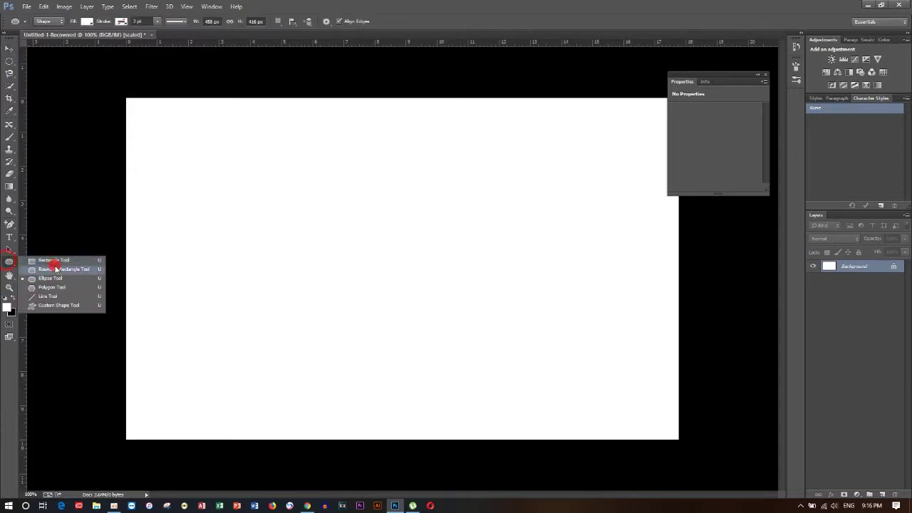
{"action": "left_click", "coordinate": [62, 281]}
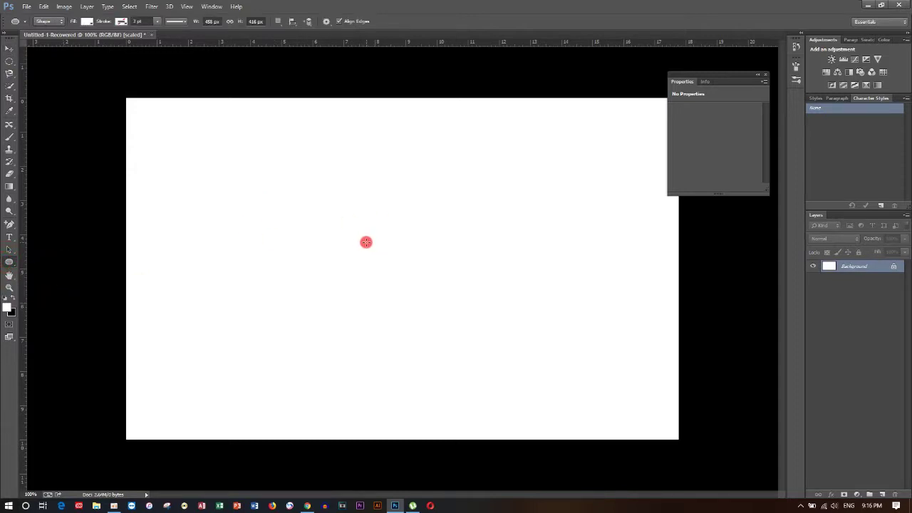
{"action": "left_click_drag", "start_coordinate": [413, 282], "coordinate": [359, 248]}
{"action": "left_click", "coordinate": [359, 248]}
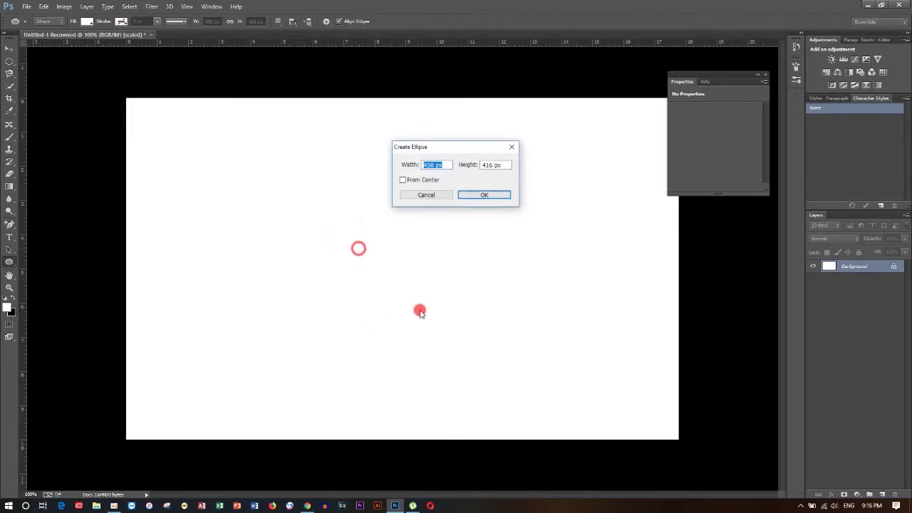
{"action": "left_click", "coordinate": [430, 195]}
{"action": "mouse_move", "coordinate": [369, 214]}
{"action": "left_mouse_down"}
{"action": "mouse_move", "coordinate": [475, 330]}
{"action": "mouse_move", "coordinate": [475, 353]}
{"action": "left_mouse_up"}
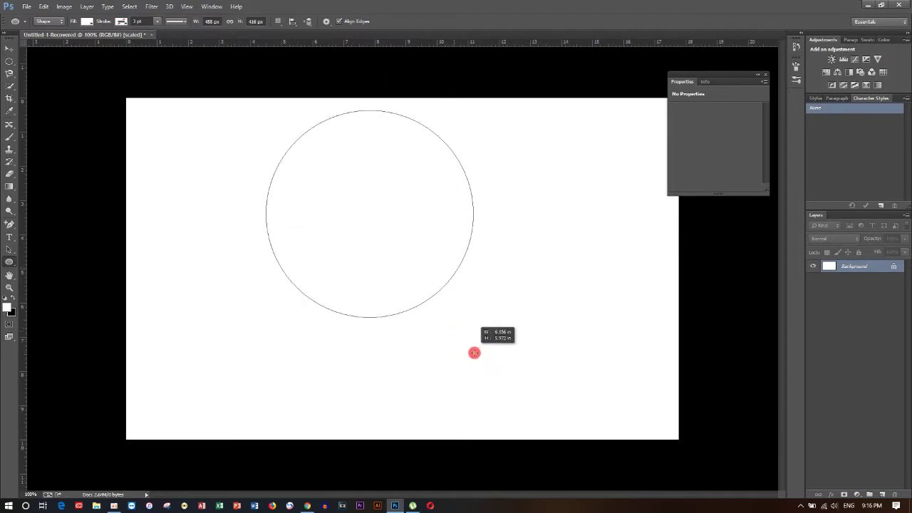
{"action": "left_click_drag", "start_coordinate": [475, 353], "coordinate": [473, 361]}
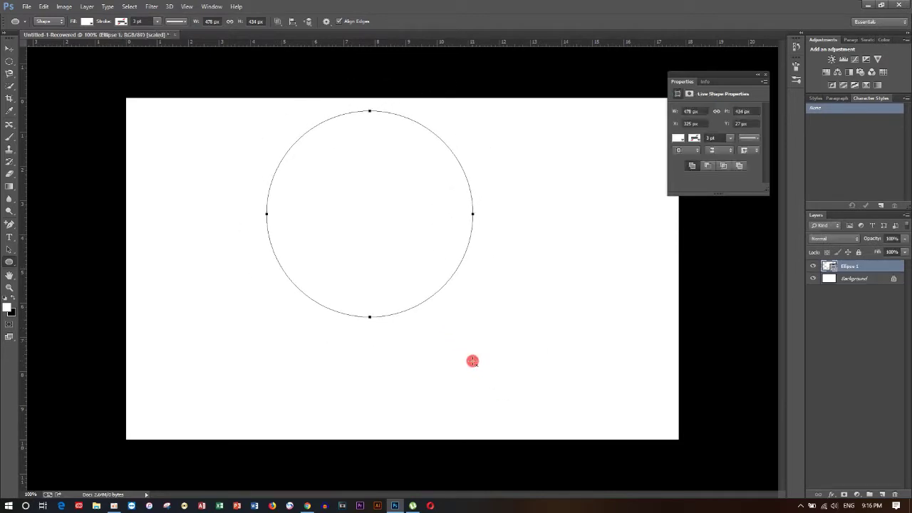
- Give the circle No Color fill and a black stroke
{"action": "left_click", "coordinate": [695, 138]}
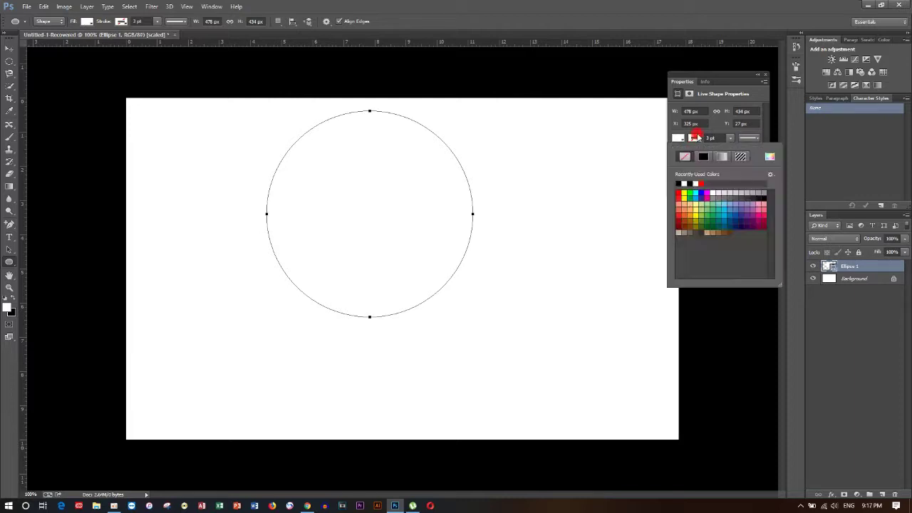
{"action": "left_click", "coordinate": [703, 194]}
{"action": "left_click", "coordinate": [707, 184]}
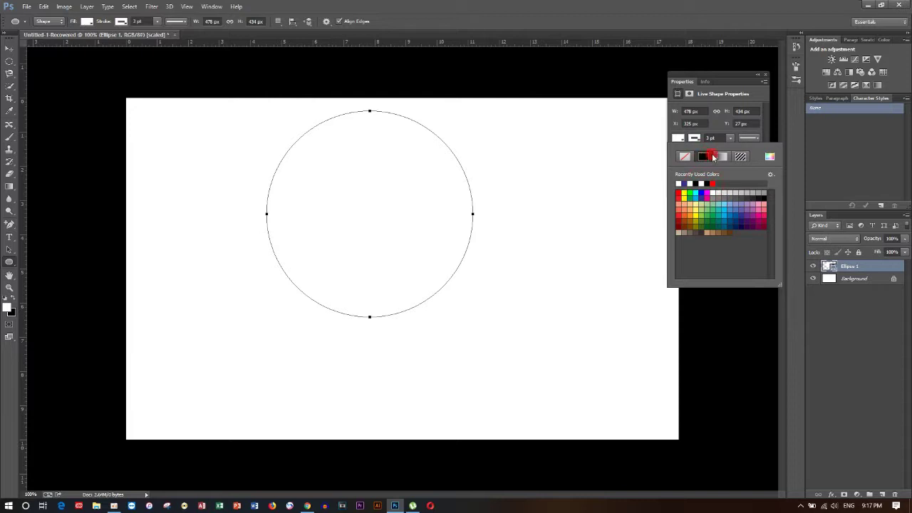
{"action": "left_click", "coordinate": [687, 161]}
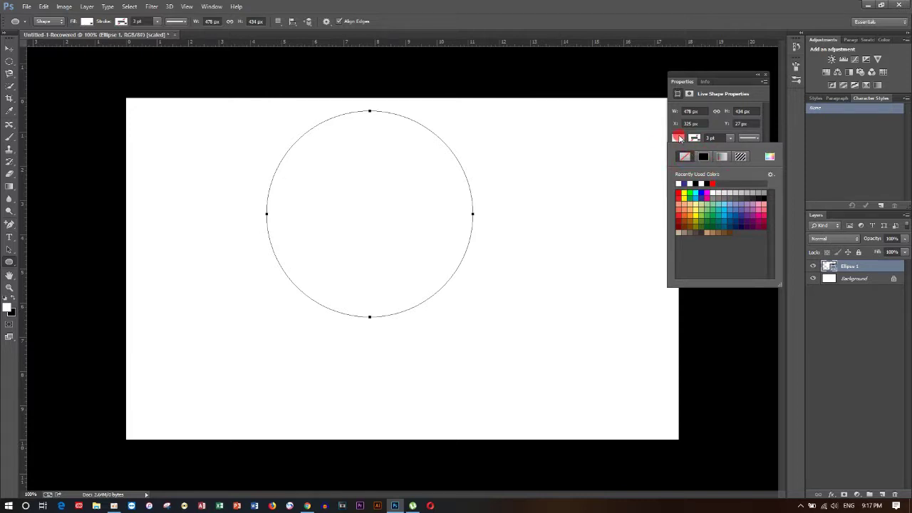
{"action": "left_click", "coordinate": [691, 191]}
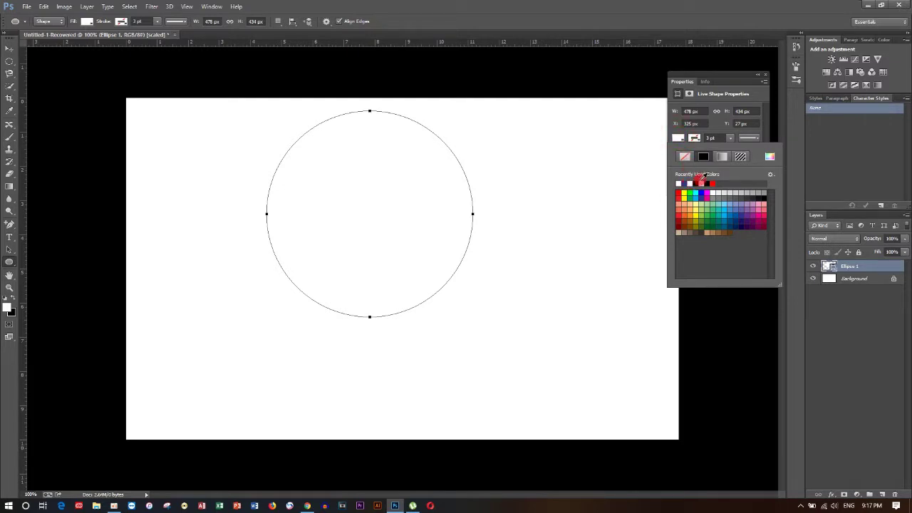
{"action": "left_click", "coordinate": [686, 159]}
{"action": "left_click", "coordinate": [696, 138]}
{"action": "left_click", "coordinate": [700, 180]}
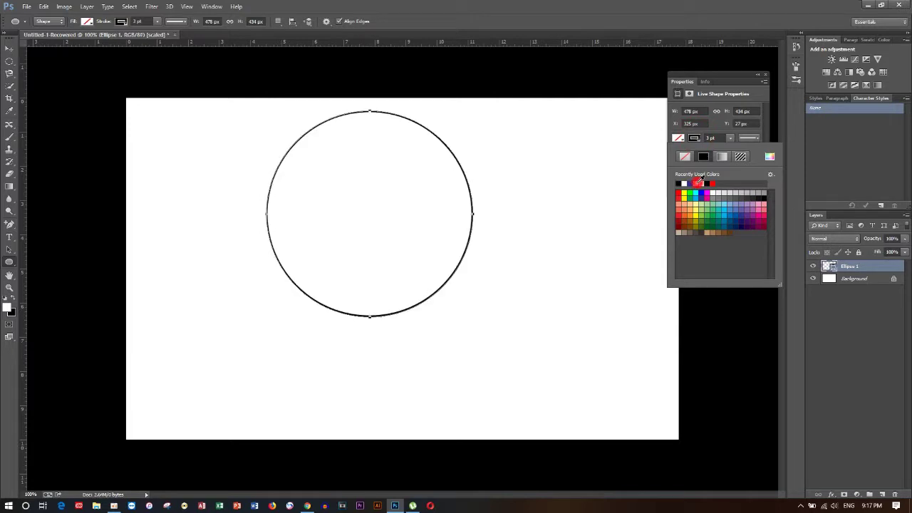
- Reduce the circle's stroke width from 3 pt to 2 pt
{"action": "left_click", "coordinate": [714, 139]}
{"action": "left_click", "coordinate": [707, 140]}
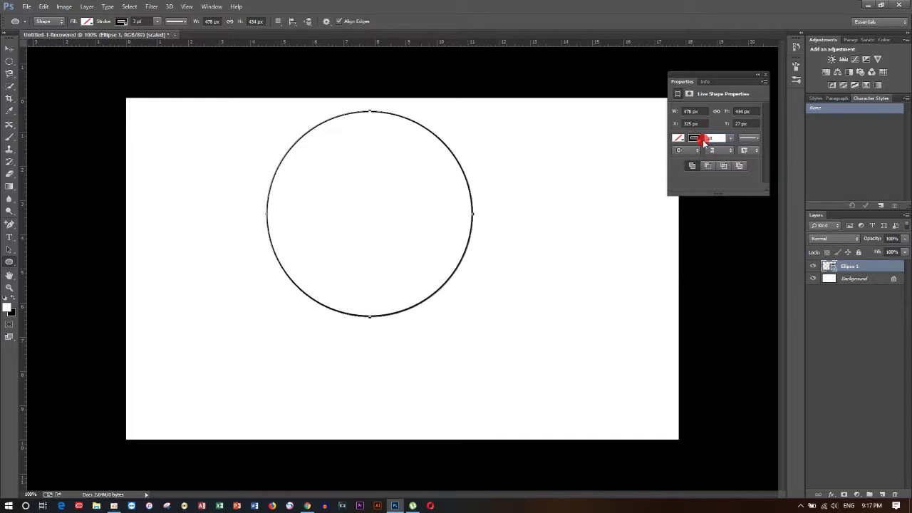
{"action": "left_click", "coordinate": [607, 171]}
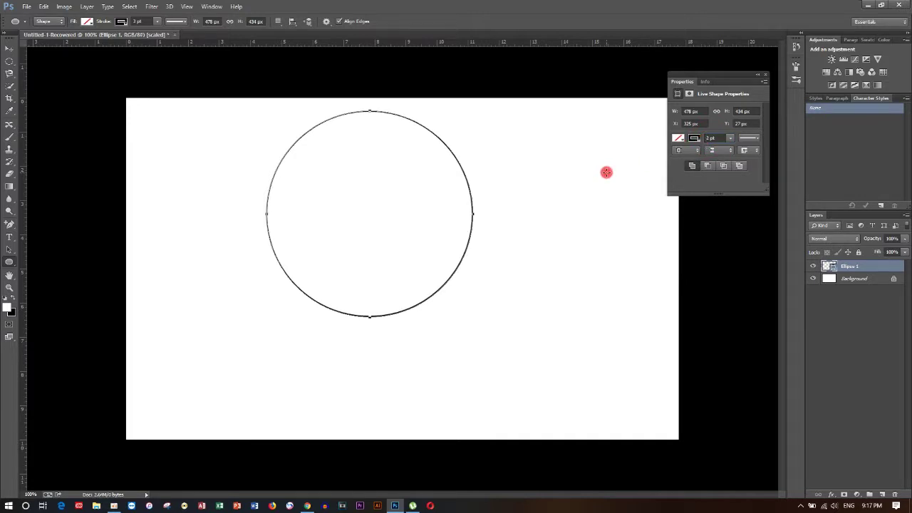
{"action": "left_click", "coordinate": [440, 195]}
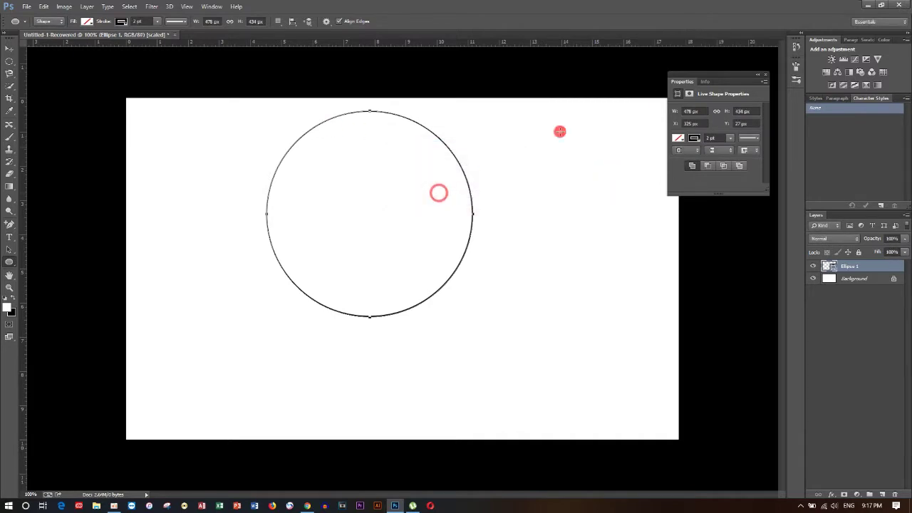
{"action": "left_click", "coordinate": [8, 51]}
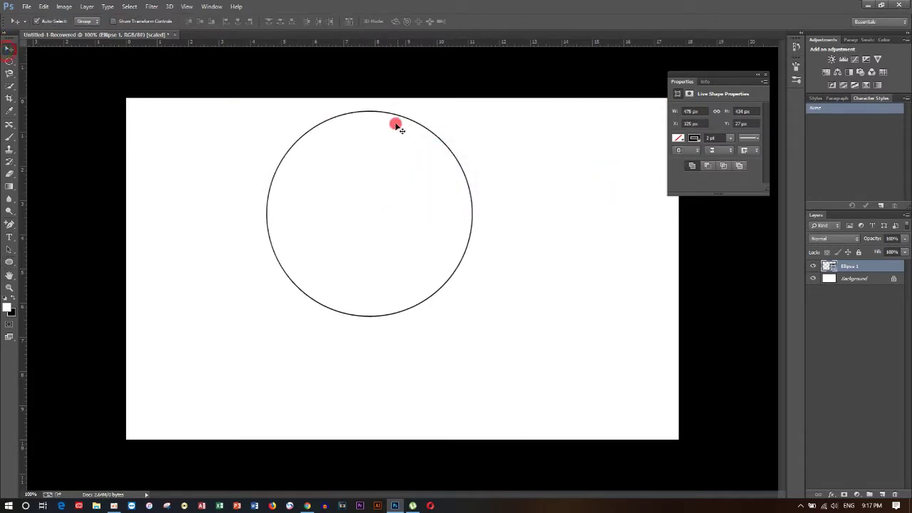
- Alt-drag the outlined circle to create a duplicate, Ellipse 1 copy
{"action": "left_click", "coordinate": [378, 111]}
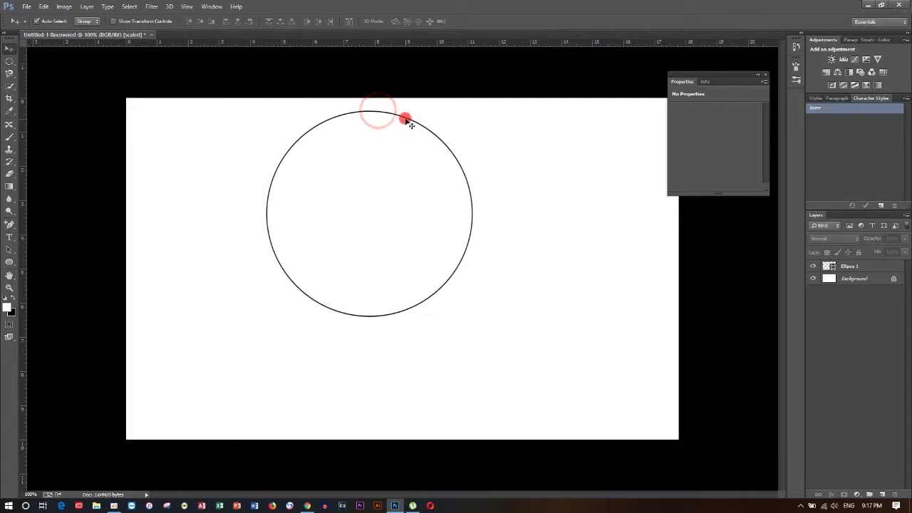
{"action": "left_click", "coordinate": [403, 117]}
{"action": "left_click", "coordinate": [385, 114]}
{"action": "left_click", "coordinate": [383, 112]}
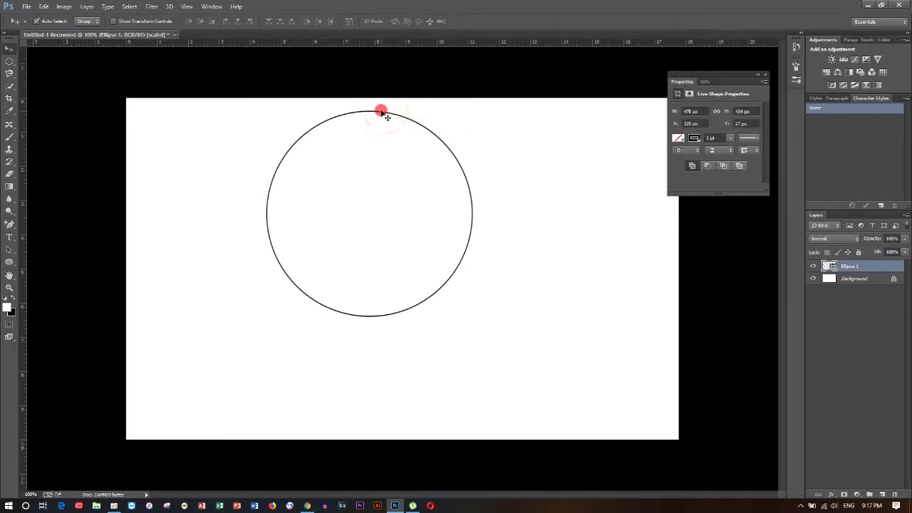
{"action": "key", "text": "super"}
{"action": "key", "text": "super"}
{"action": "left_click_drag", "start_coordinate": [375, 112], "coordinate": [430, 141]}
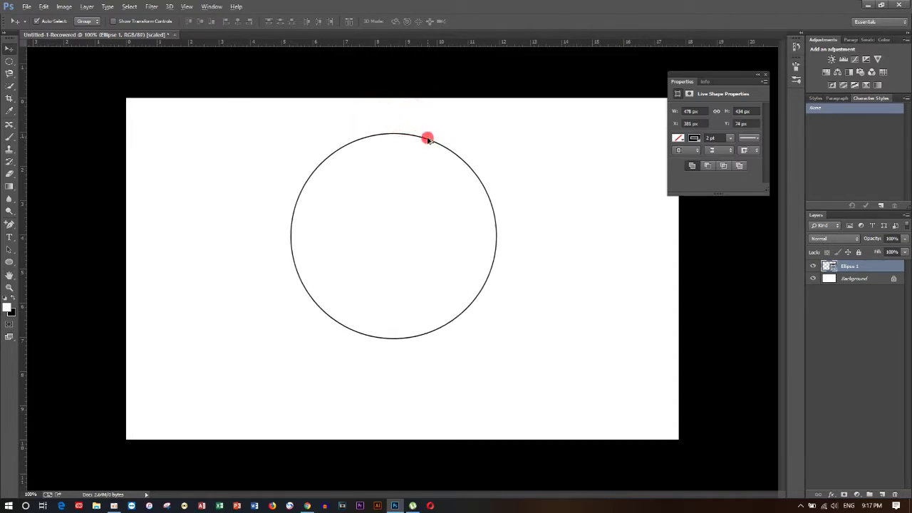
- Spread the two circles apart, the original to the left and the copy to the right
{"action": "left_click_drag", "start_coordinate": [428, 141], "coordinate": [532, 166]}
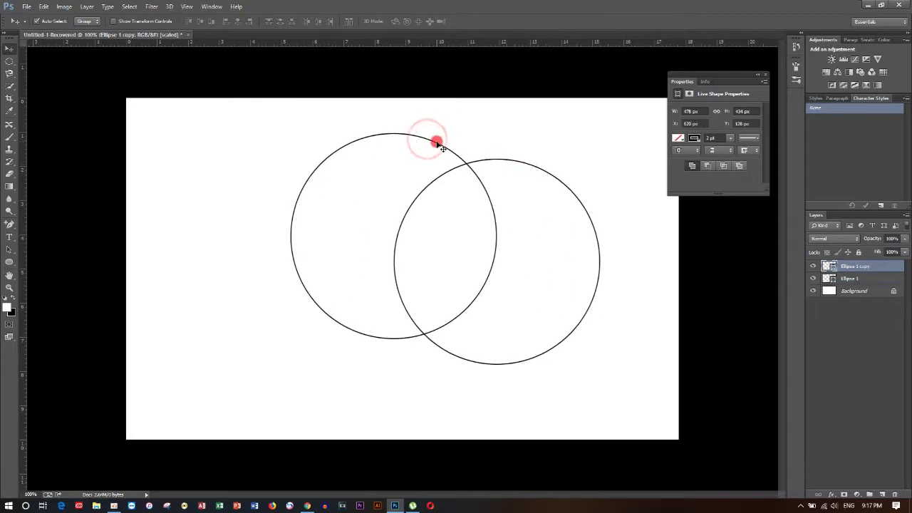
{"action": "left_click_drag", "start_coordinate": [431, 141], "coordinate": [349, 139]}
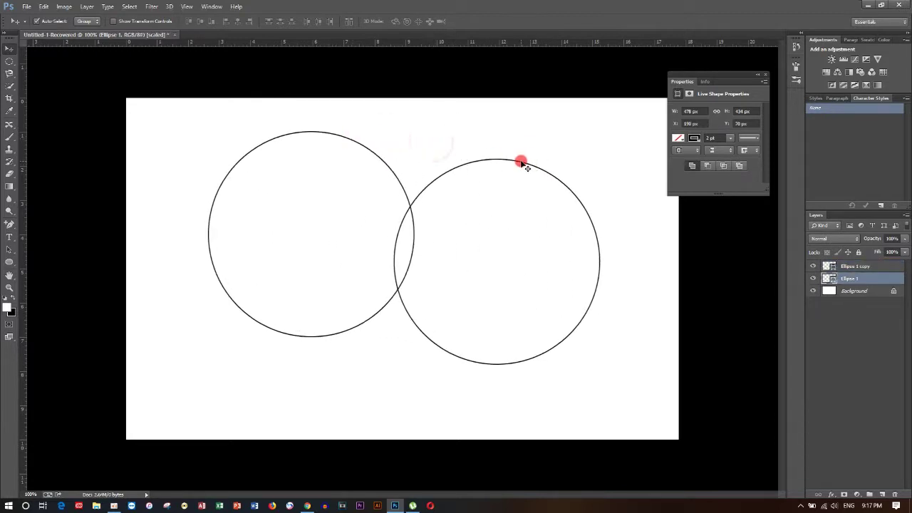
{"action": "left_click_drag", "start_coordinate": [528, 165], "coordinate": [627, 170]}
{"action": "left_click", "coordinate": [275, 145]}
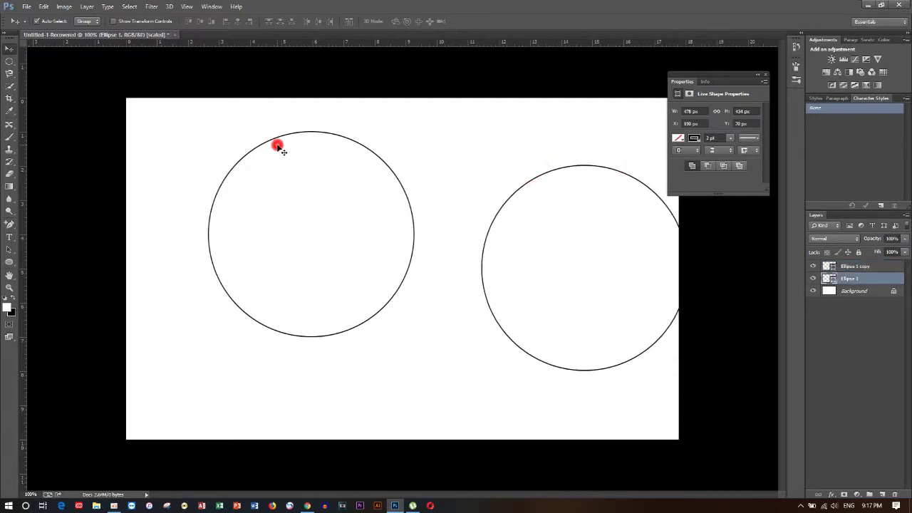
{"action": "left_click", "coordinate": [173, 161]}
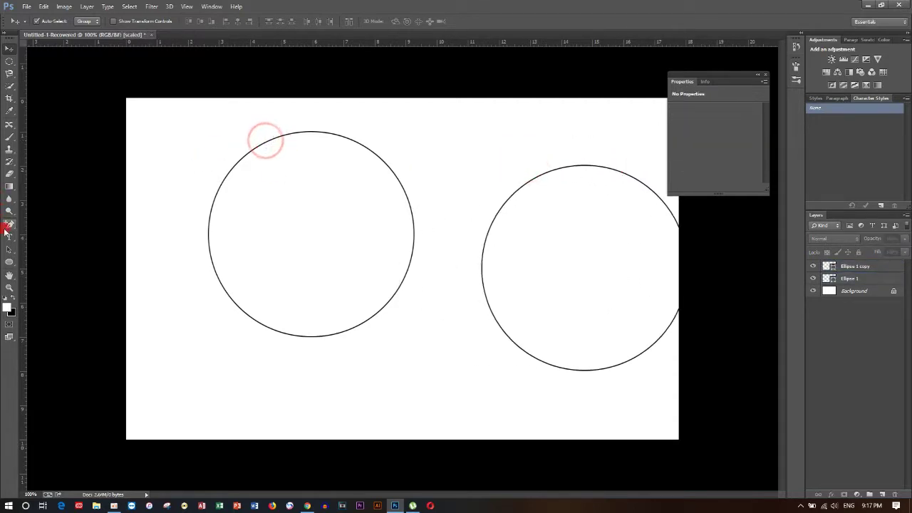
- Try starting horizontal text at the circle's left edge, then abandon it for the Move tool
{"action": "left_click", "coordinate": [8, 239]}
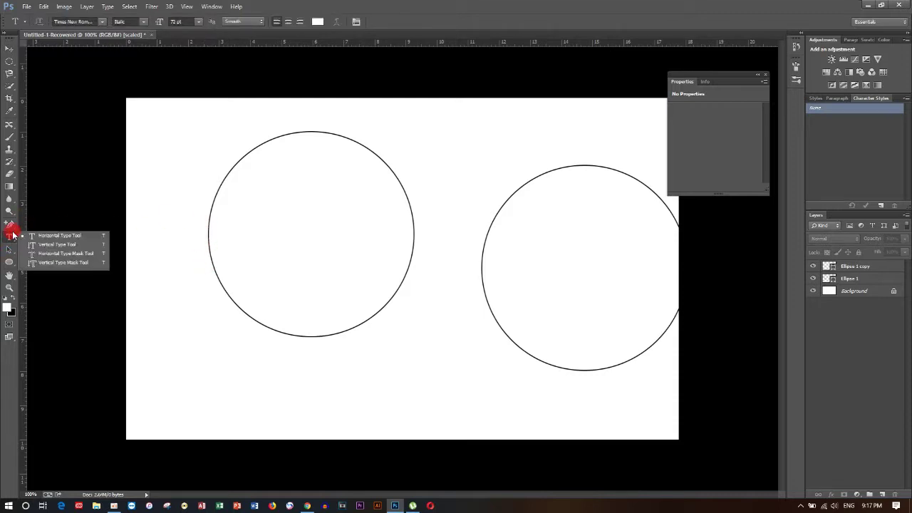
{"action": "left_click", "coordinate": [36, 237]}
{"action": "left_click", "coordinate": [207, 243]}
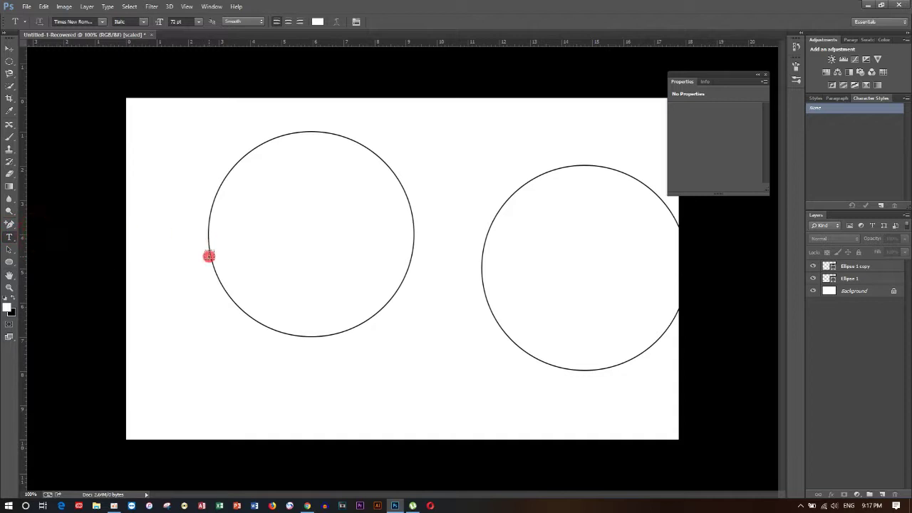
{"action": "left_click", "coordinate": [209, 256]}
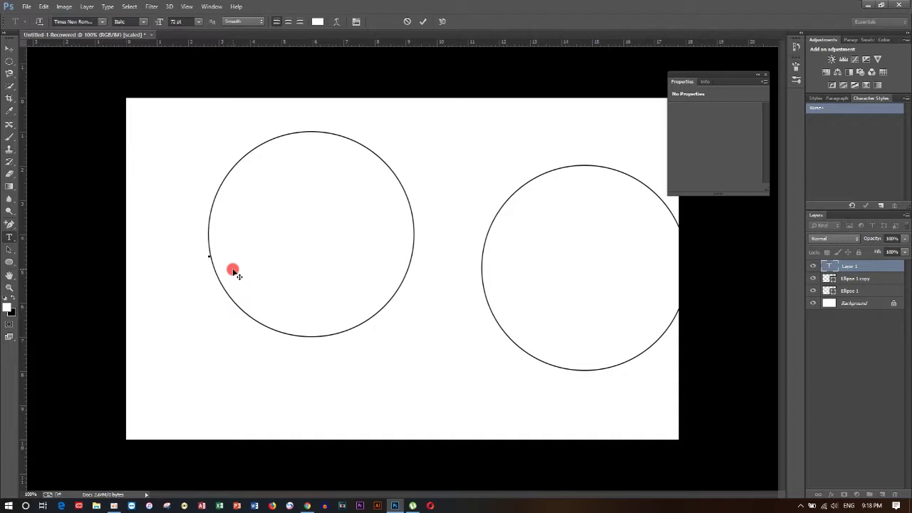
{"action": "left_click", "coordinate": [9, 46]}
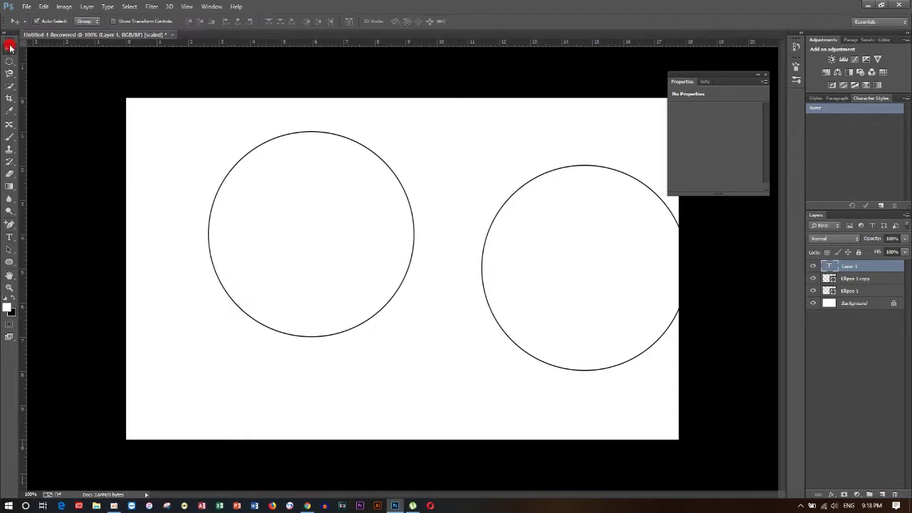
- Delete the left and right circle layers, leaving only the white Background
{"action": "left_click", "coordinate": [387, 356]}
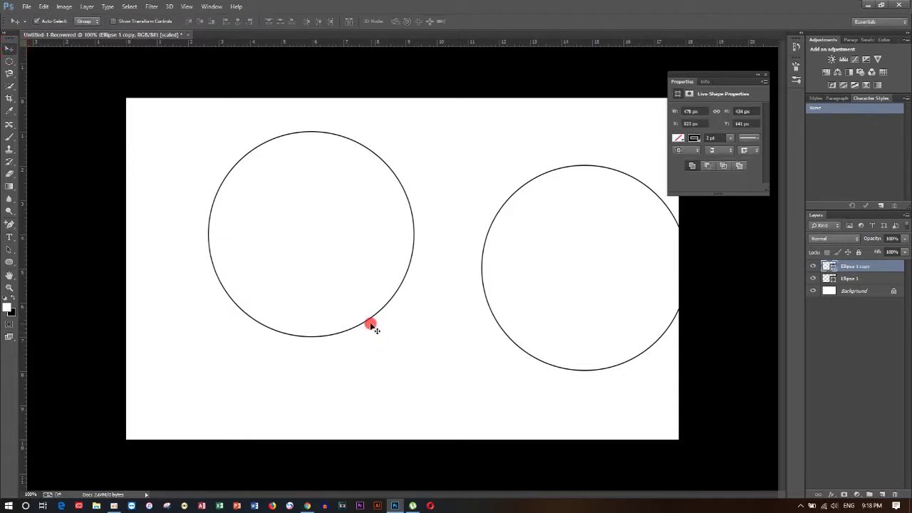
{"action": "left_click", "coordinate": [369, 325]}
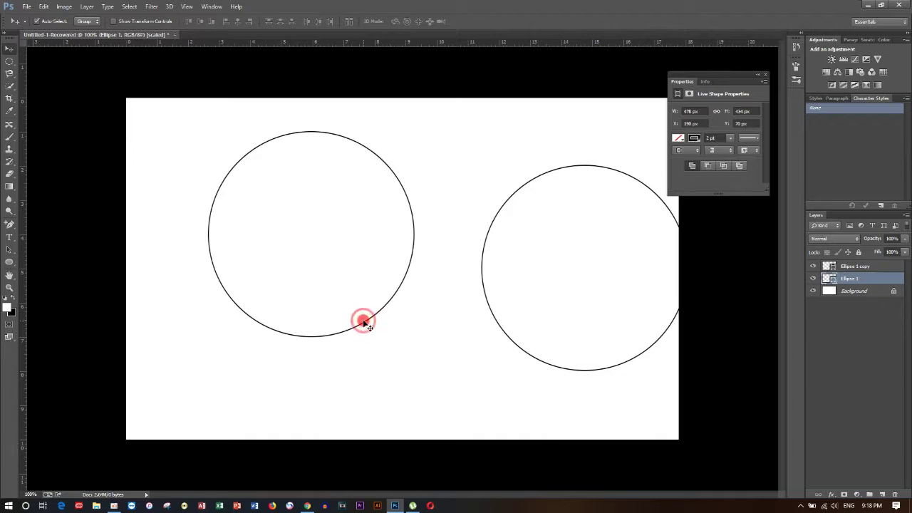
{"action": "left_click", "coordinate": [217, 171]}
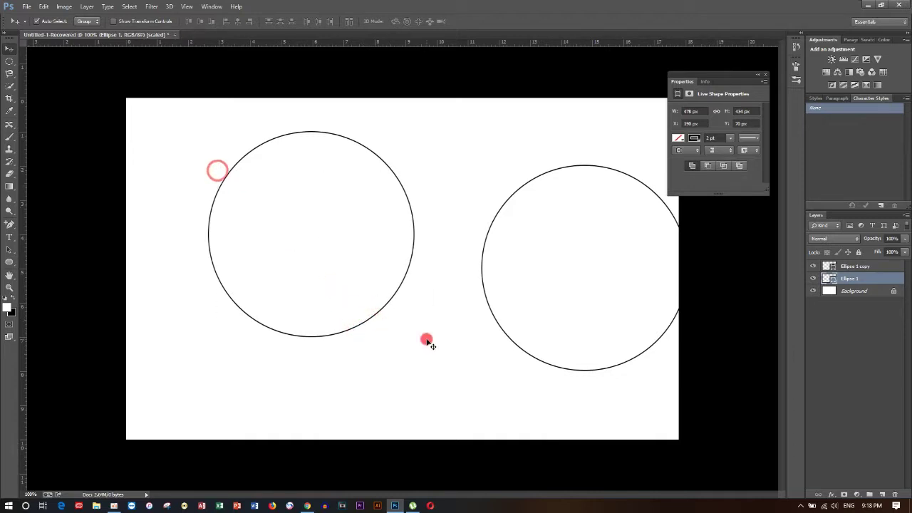
{"action": "key", "text": "Delete"}
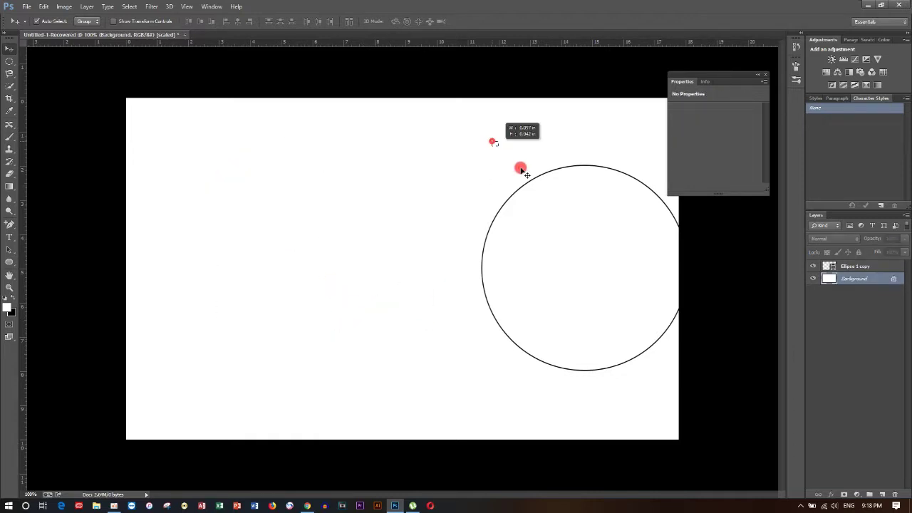
{"action": "left_click", "coordinate": [492, 141]}
{"action": "key", "text": "Delete"}
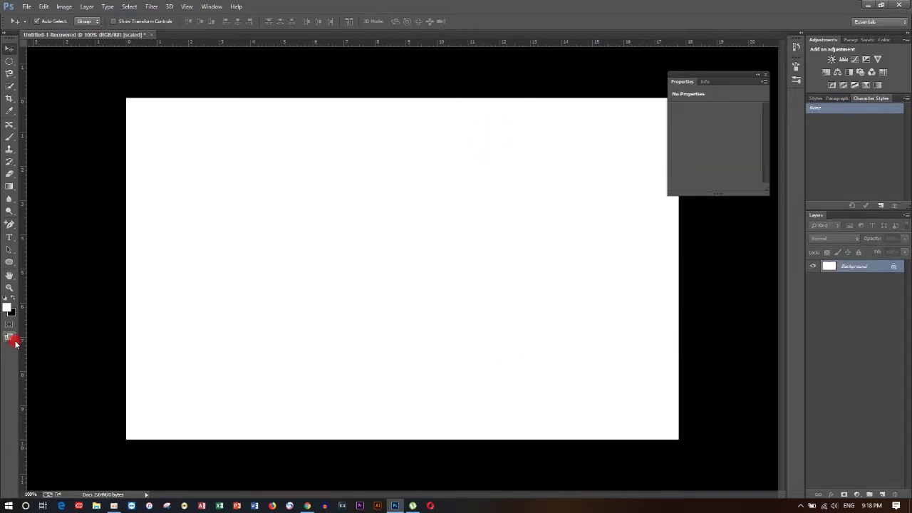
- Draw a roughly 466 × 424 px circle in the upper left with a 3 pt black outline
{"action": "left_click", "coordinate": [11, 263]}
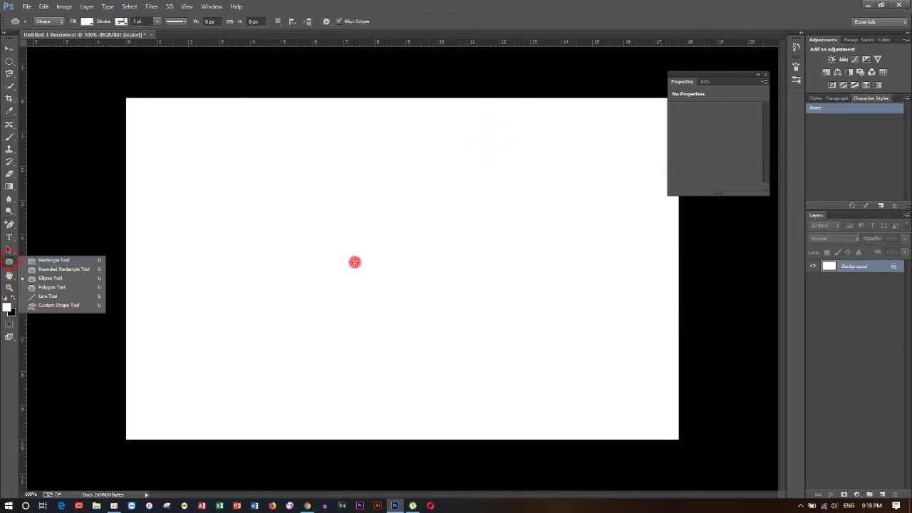
{"action": "left_click", "coordinate": [311, 216]}
{"action": "left_click_drag", "start_coordinate": [325, 215], "coordinate": [404, 325]}
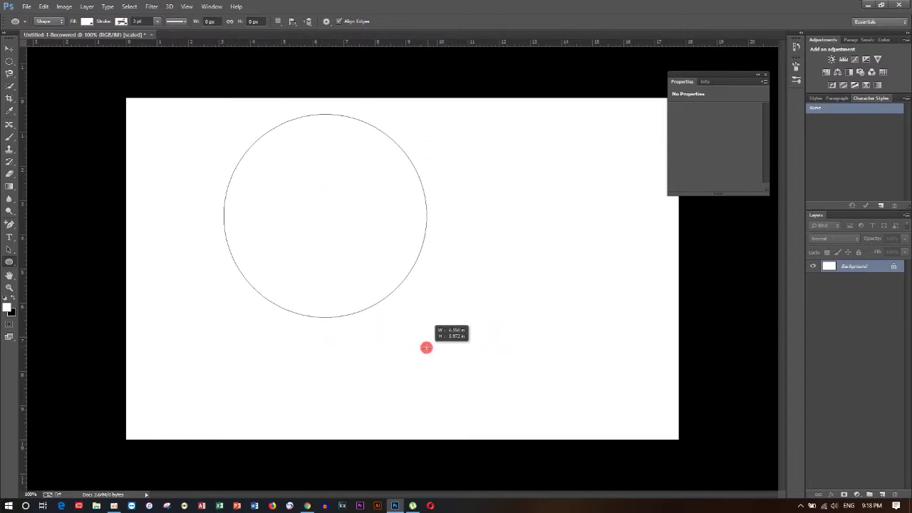
{"action": "left_click_drag", "start_coordinate": [405, 325], "coordinate": [426, 346]}
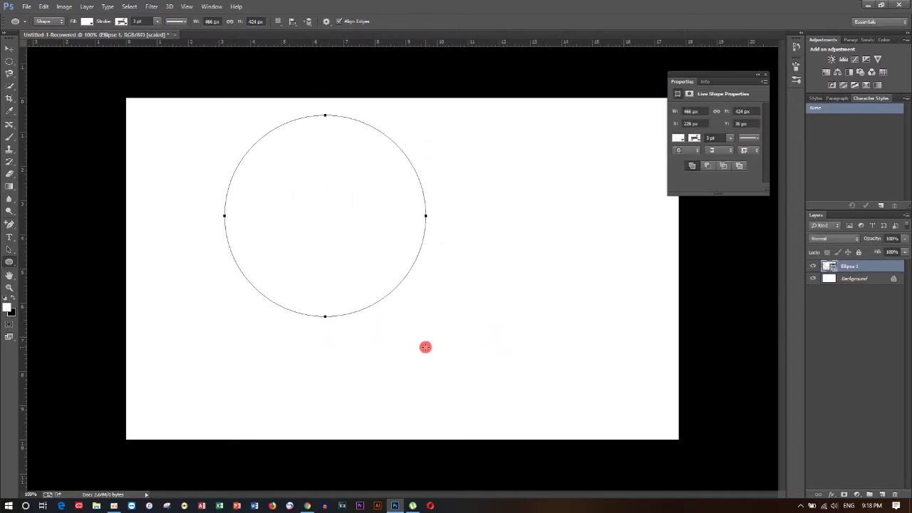
{"action": "left_click", "coordinate": [695, 139]}
{"action": "left_click", "coordinate": [703, 183]}
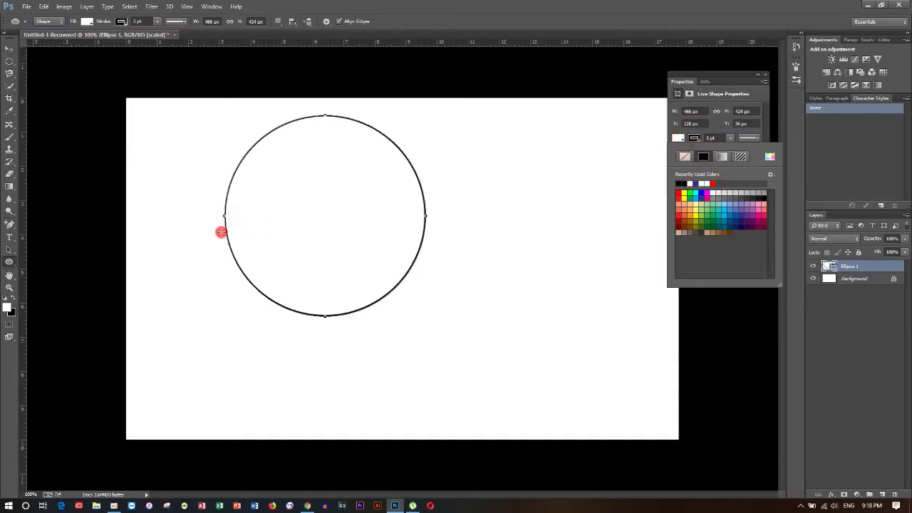
{"action": "left_click", "coordinate": [738, 88]}
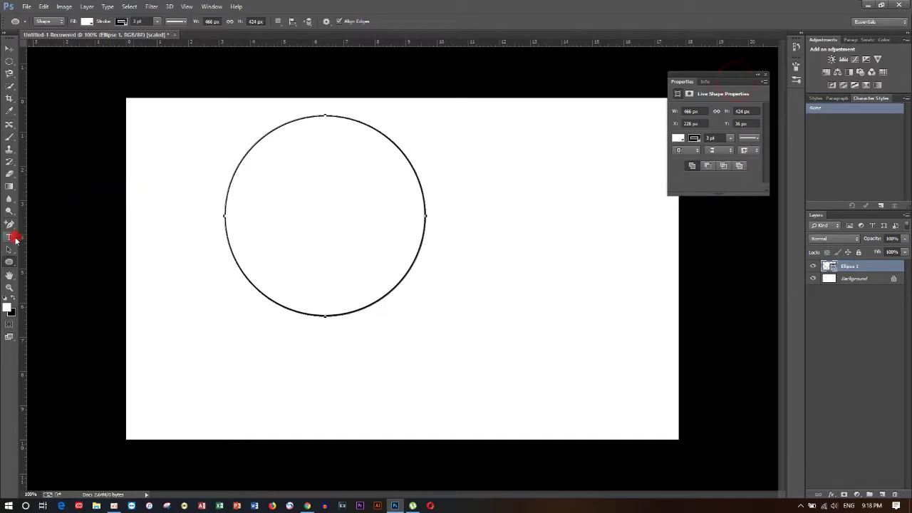
- Paste 'Royal University of Phnom Penh' as type running along the circle's path
{"action": "left_click", "coordinate": [16, 241]}
{"action": "left_click", "coordinate": [63, 237]}
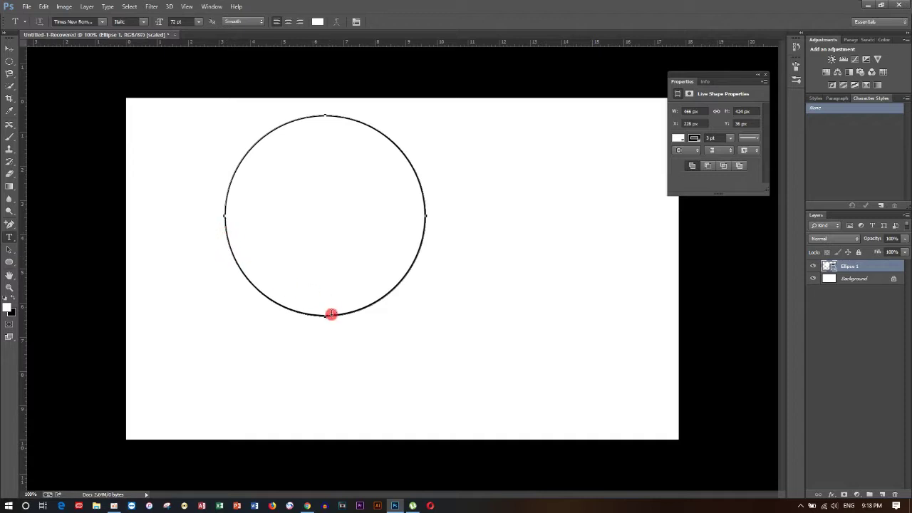
{"action": "left_click", "coordinate": [284, 308]}
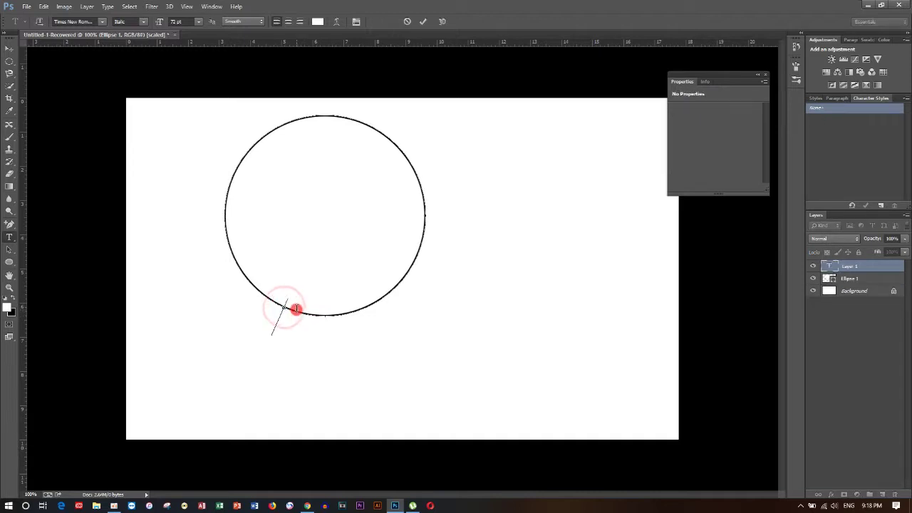
{"action": "key", "text": "ctrl+v"}
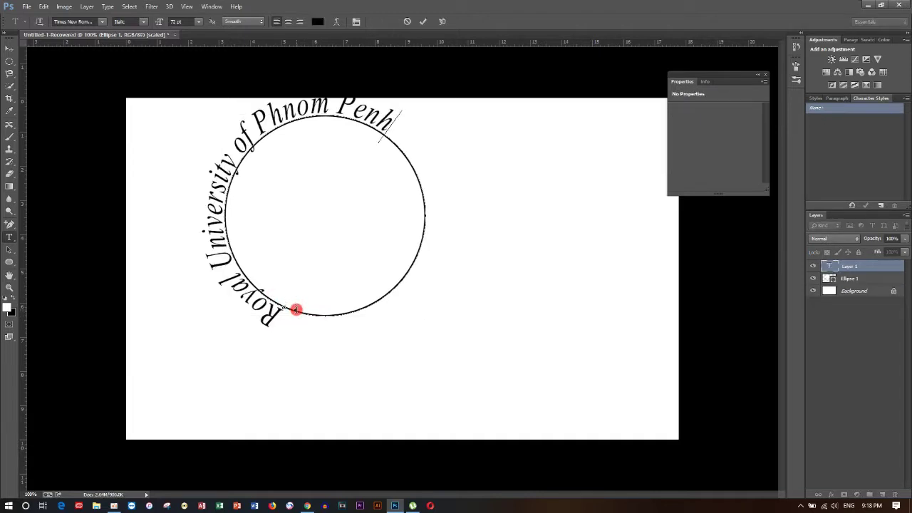
{"action": "left_click", "coordinate": [188, 10]}
- Set all of the curved university-name text to 36 pt
{"action": "key", "text": "ctrl+a"}
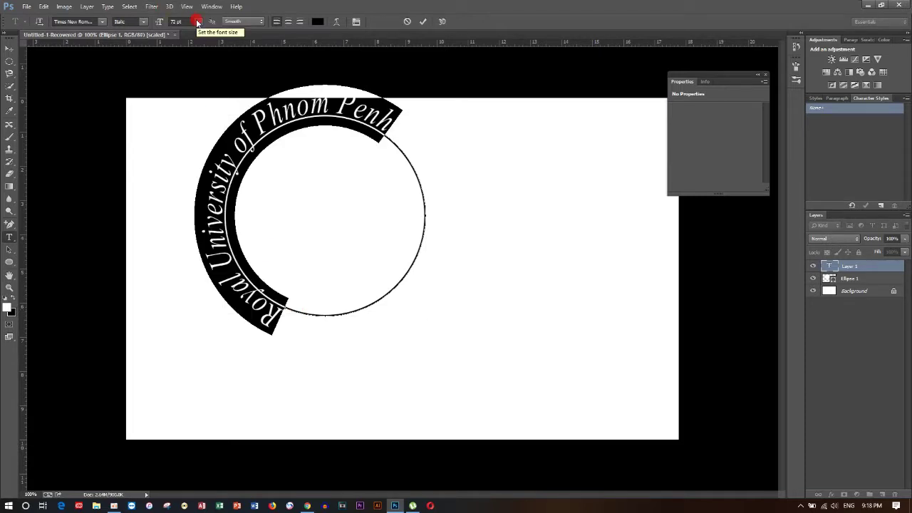
{"action": "left_click", "coordinate": [198, 21]}
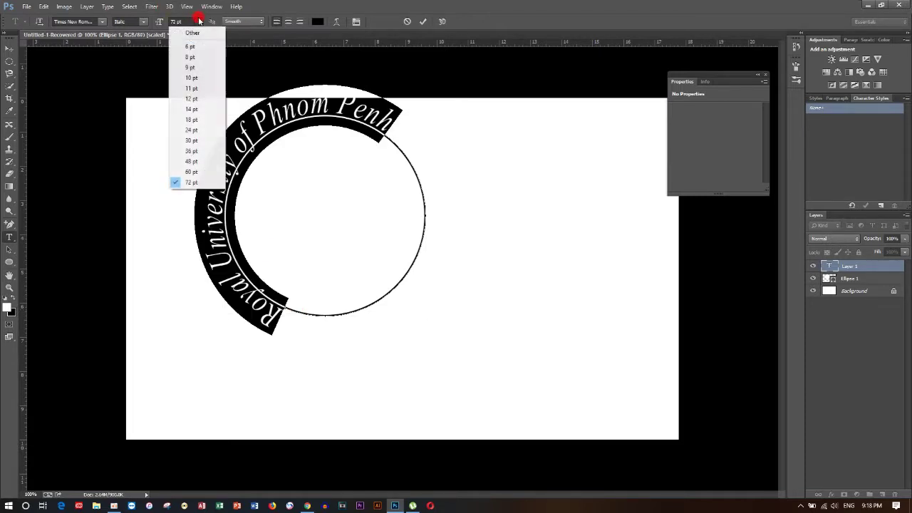
{"action": "left_click", "coordinate": [199, 150]}
{"action": "left_click", "coordinate": [200, 23]}
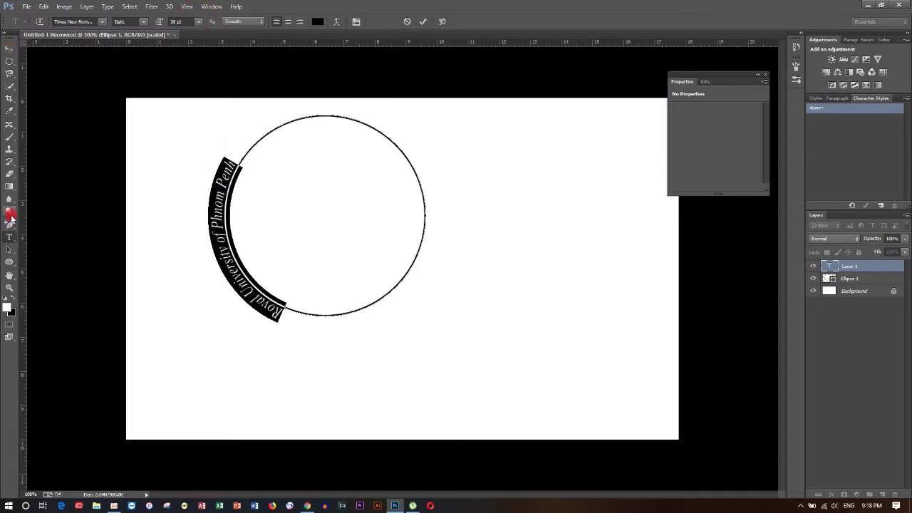
- Slide the curved text's start point around to the circle's lower right and bottom
{"action": "left_click", "coordinate": [10, 253]}
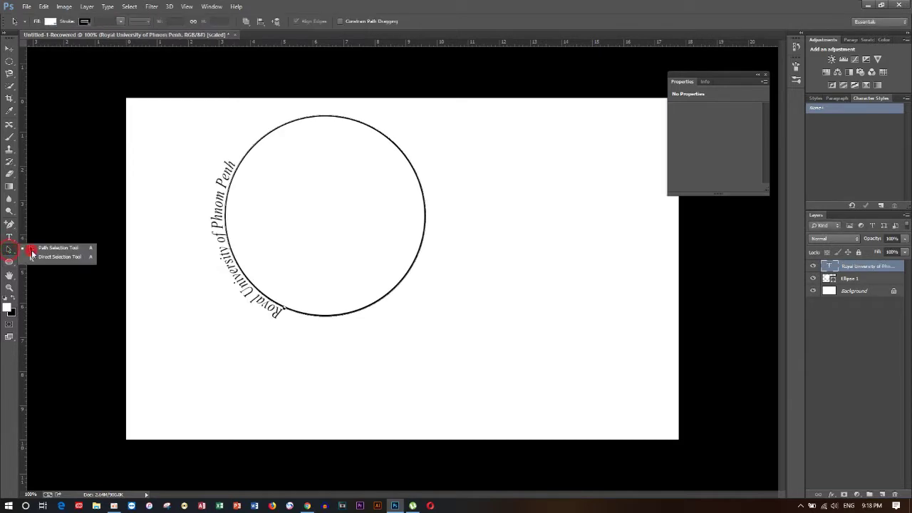
{"action": "left_click", "coordinate": [32, 251]}
{"action": "mouse_move", "coordinate": [239, 251]}
{"action": "left_mouse_down"}
{"action": "mouse_move", "coordinate": [285, 311]}
{"action": "mouse_move", "coordinate": [283, 240]}
{"action": "left_mouse_up"}
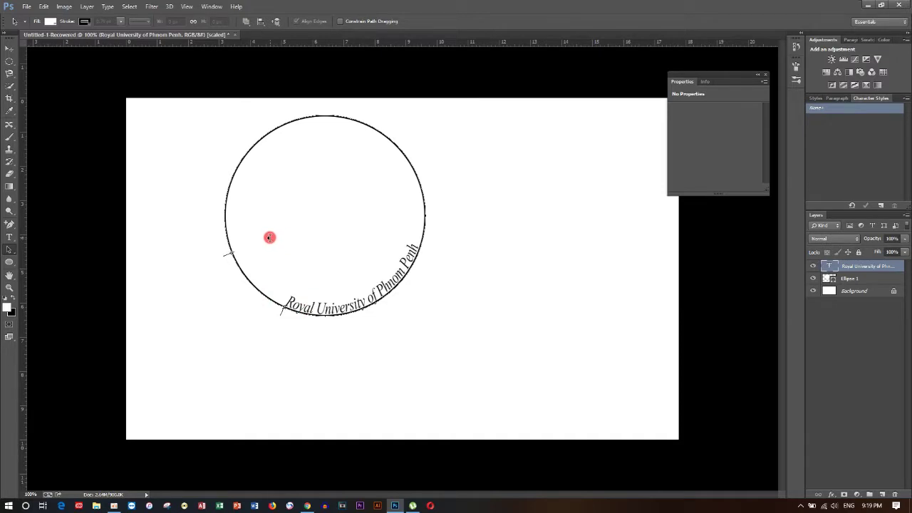
{"action": "mouse_move", "coordinate": [269, 237]}
{"action": "left_mouse_down"}
{"action": "mouse_move", "coordinate": [290, 305]}
{"action": "mouse_move", "coordinate": [262, 297]}
{"action": "left_mouse_up"}
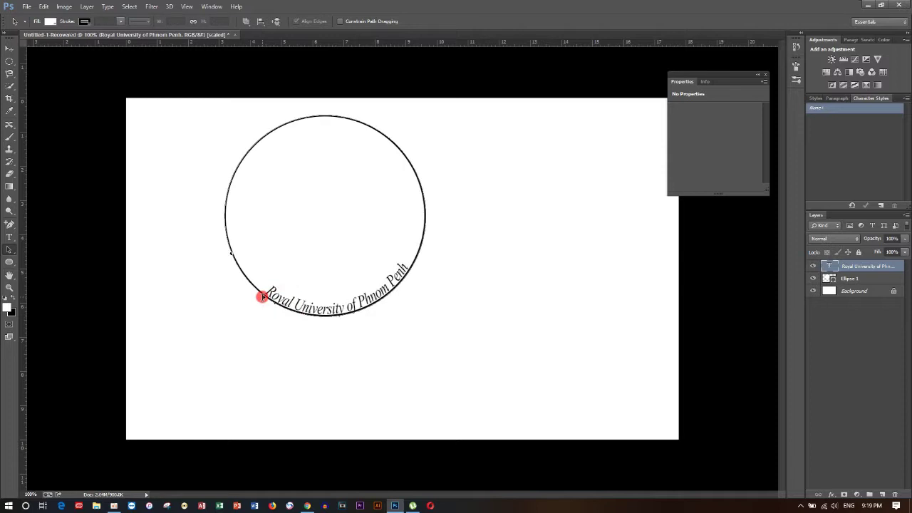
- Resize the curved university name to 60 pt, then settle on 48 pt
{"action": "left_click", "coordinate": [10, 239]}
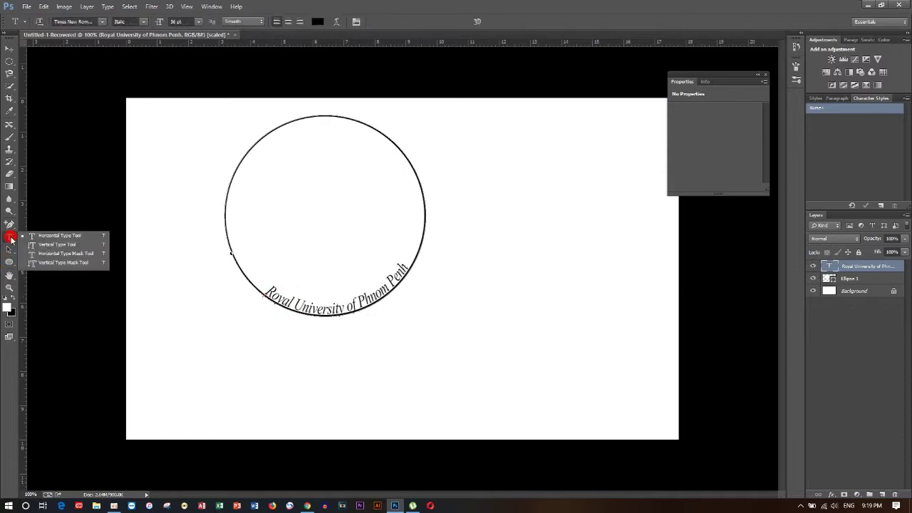
{"action": "left_click", "coordinate": [339, 309]}
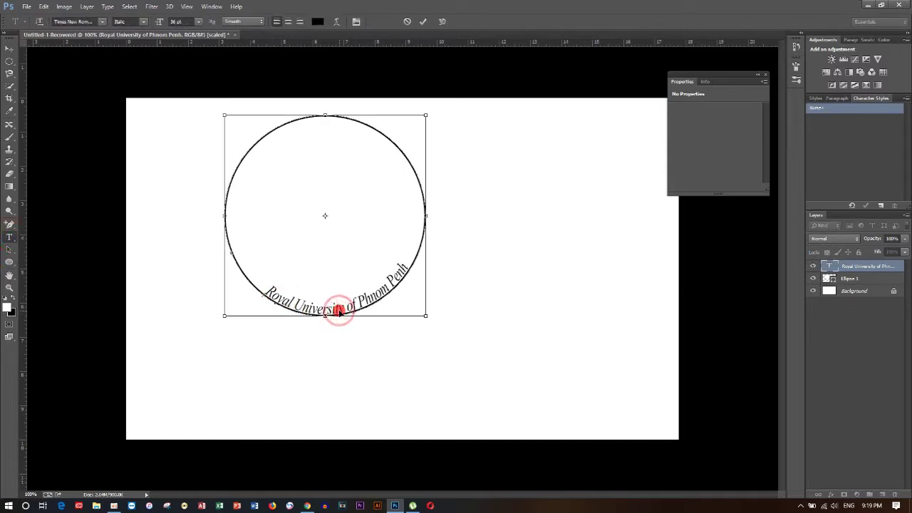
{"action": "key", "text": "ctrl+a"}
{"action": "key", "text": "ctrl+c"}
{"action": "left_click", "coordinate": [157, 23]}
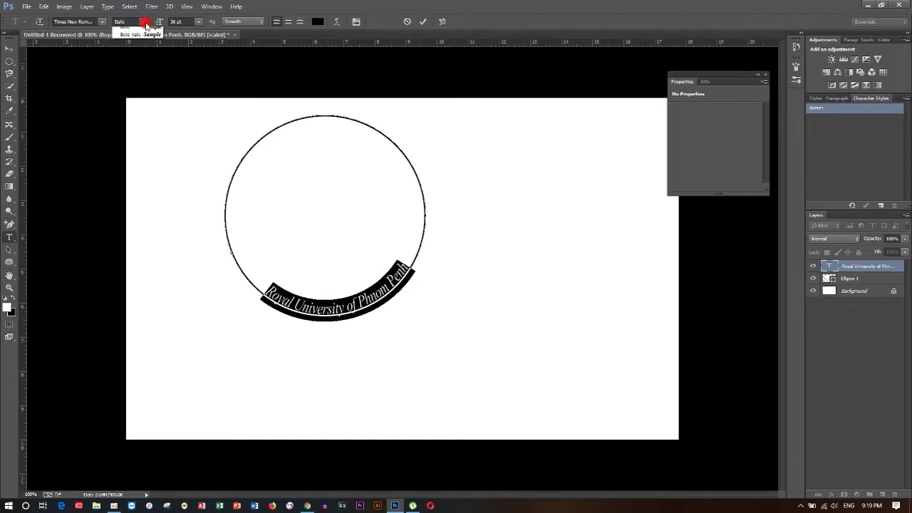
{"action": "left_click", "coordinate": [199, 24]}
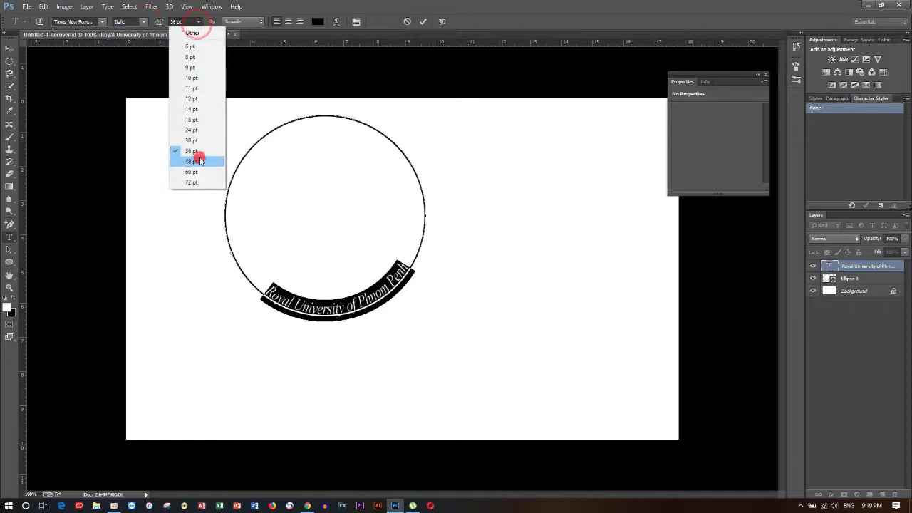
{"action": "left_click", "coordinate": [199, 170]}
{"action": "left_click", "coordinate": [202, 80]}
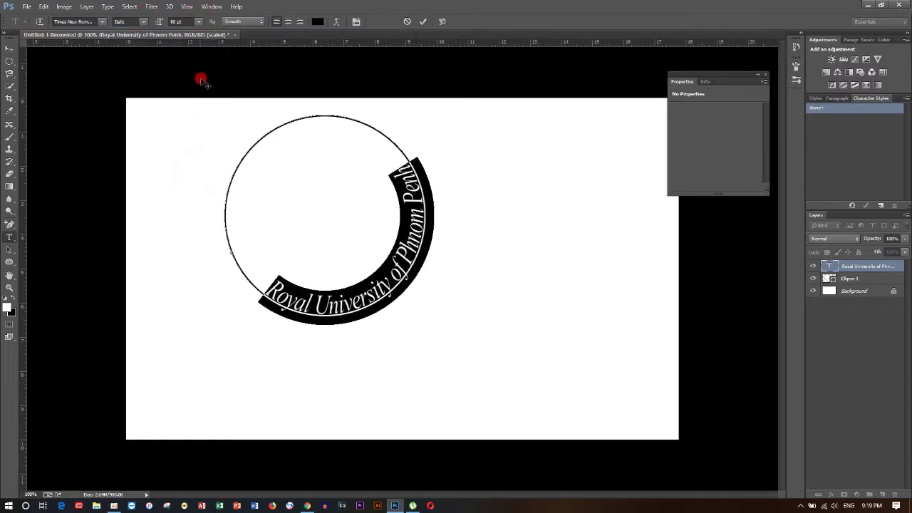
{"action": "left_click", "coordinate": [200, 23]}
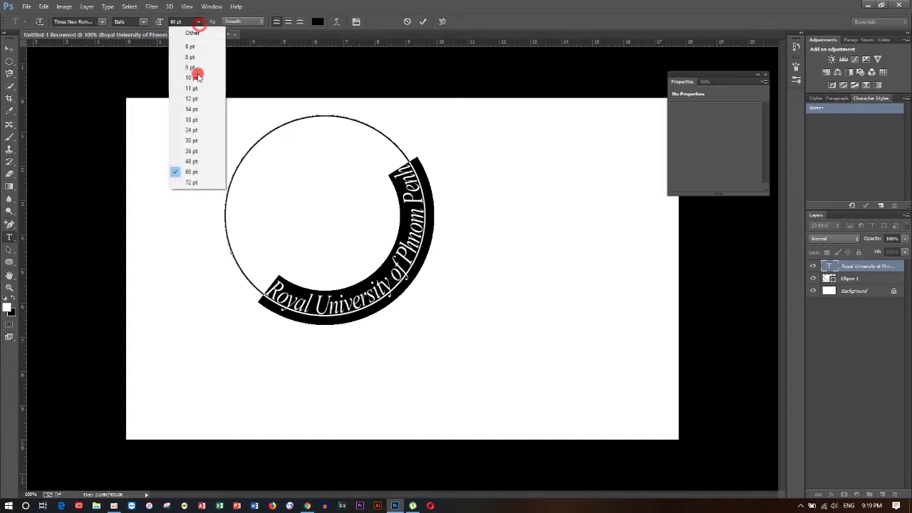
{"action": "left_click", "coordinate": [204, 166]}
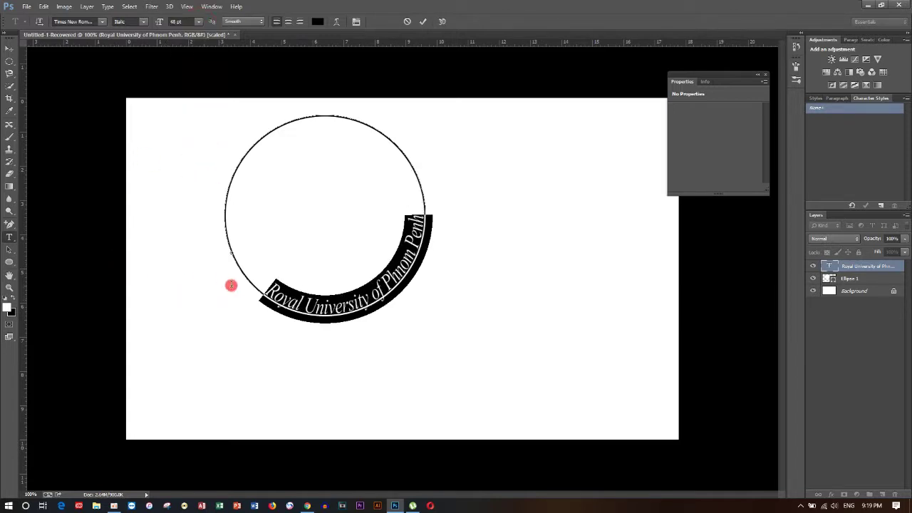
{"action": "left_click", "coordinate": [9, 251]}
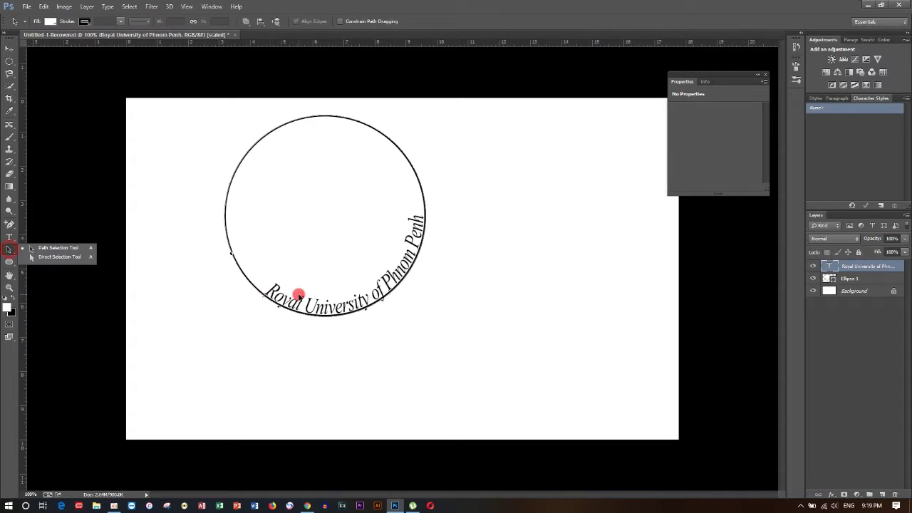
- Nudge the text start toward the lower left, undo a trial layer move, and reselect Ellipse 1
{"action": "left_click_drag", "start_coordinate": [264, 294], "coordinate": [238, 278]}
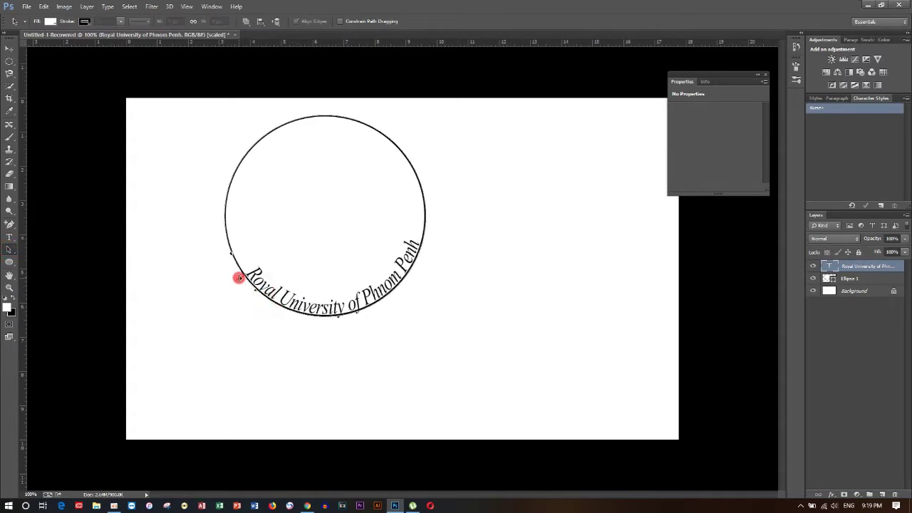
{"action": "left_click", "coordinate": [8, 52]}
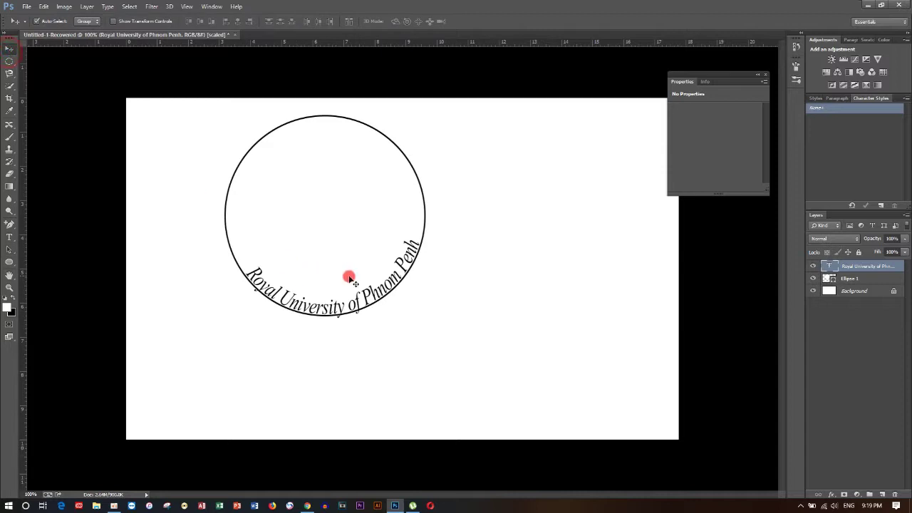
{"action": "left_click", "coordinate": [143, 154]}
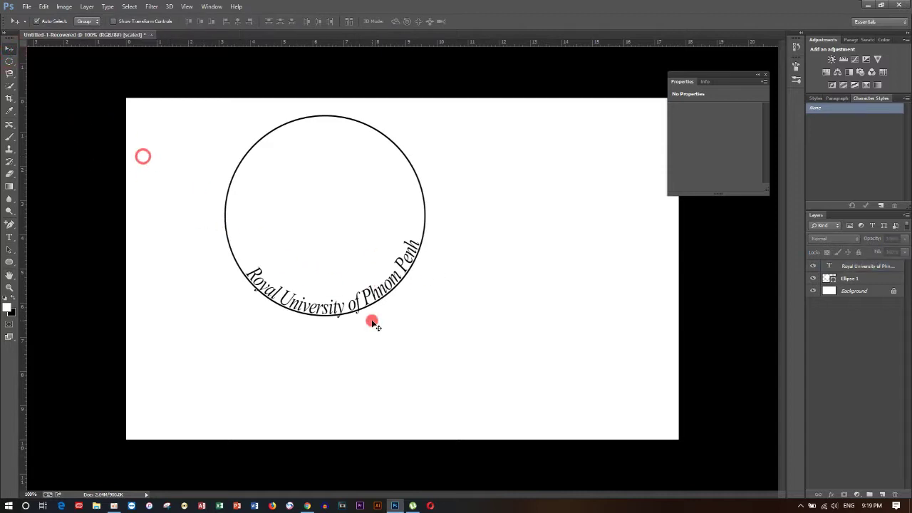
{"action": "left_click_drag", "start_coordinate": [330, 306], "coordinate": [403, 386]}
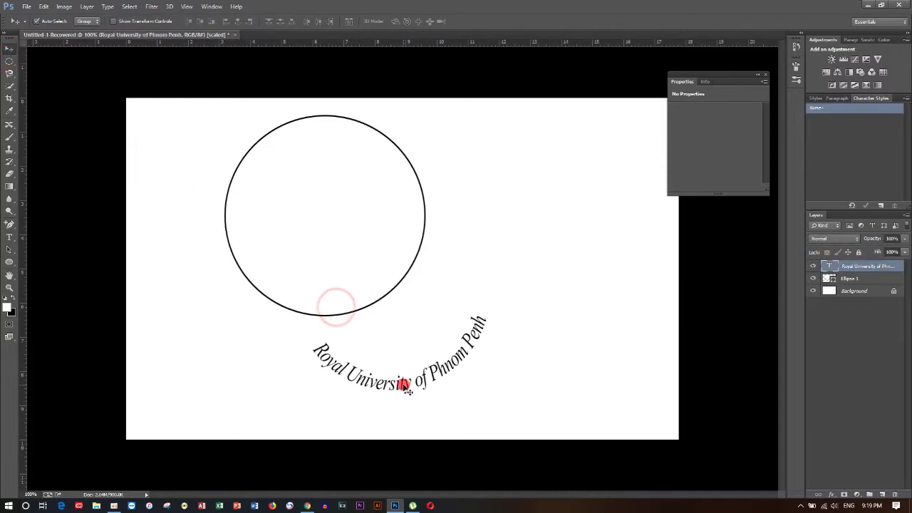
{"action": "key", "text": "ctrl+z"}
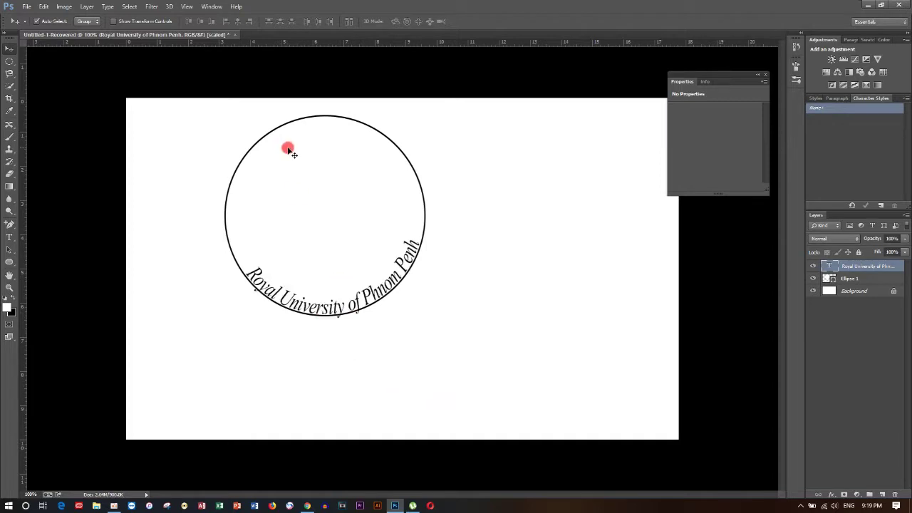
{"action": "left_click", "coordinate": [286, 125]}
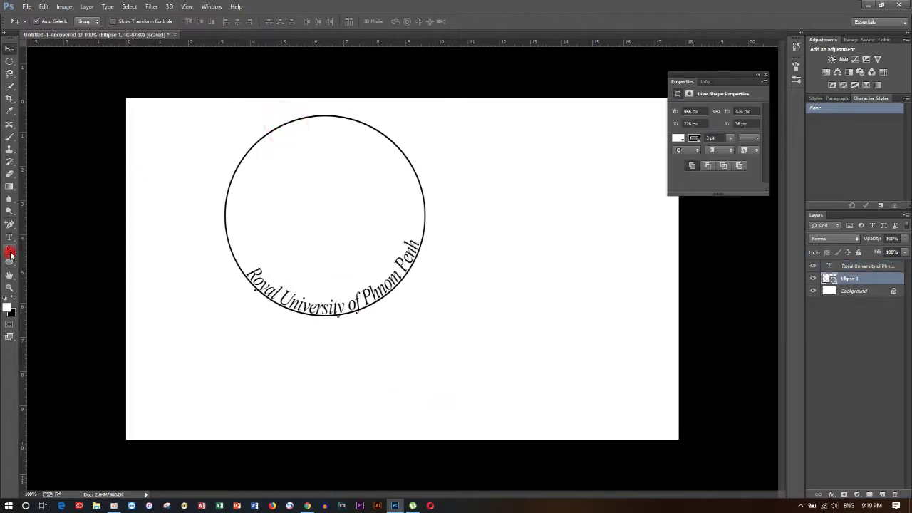
{"action": "right_click", "coordinate": [11, 266]}
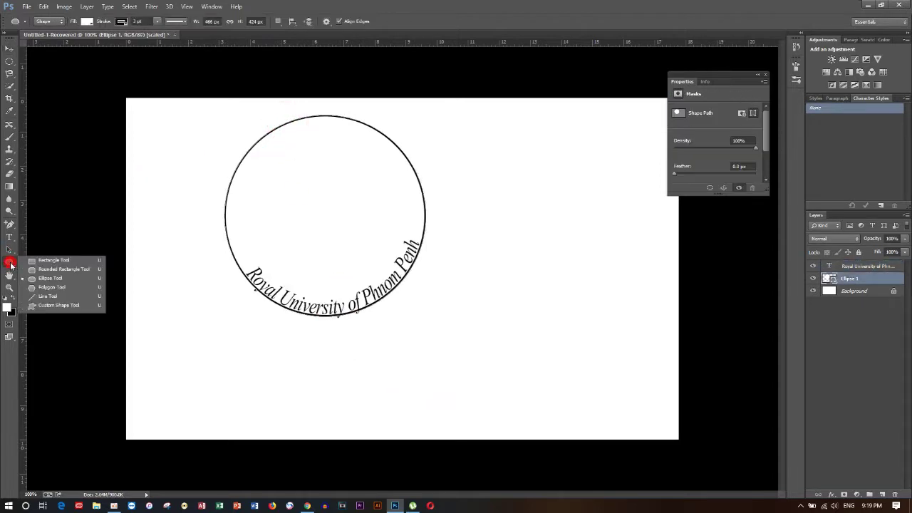
{"action": "left_click", "coordinate": [57, 278]}
{"action": "mouse_move", "coordinate": [310, 216]}
{"action": "left_mouse_down"}
{"action": "mouse_move", "coordinate": [351, 280]}
{"action": "mouse_move", "coordinate": [438, 322]}
{"action": "left_mouse_up"}
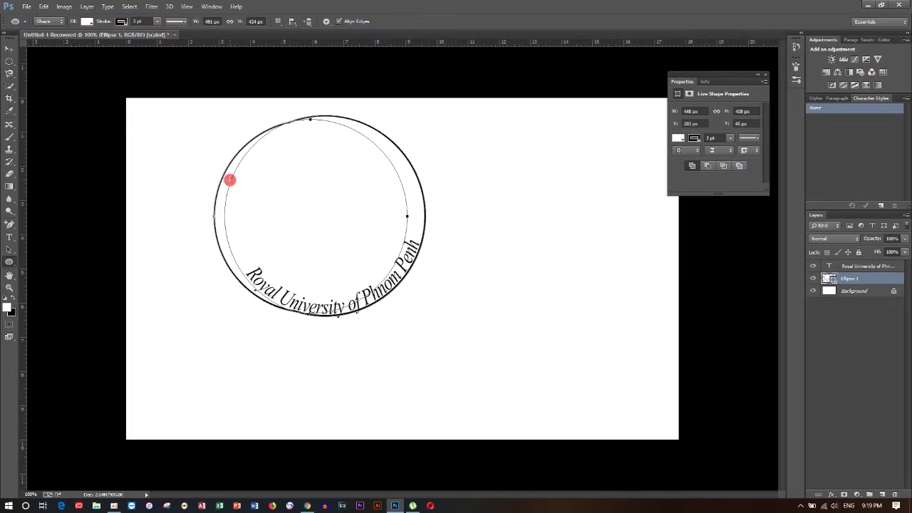
{"action": "left_click", "coordinate": [6, 49]}
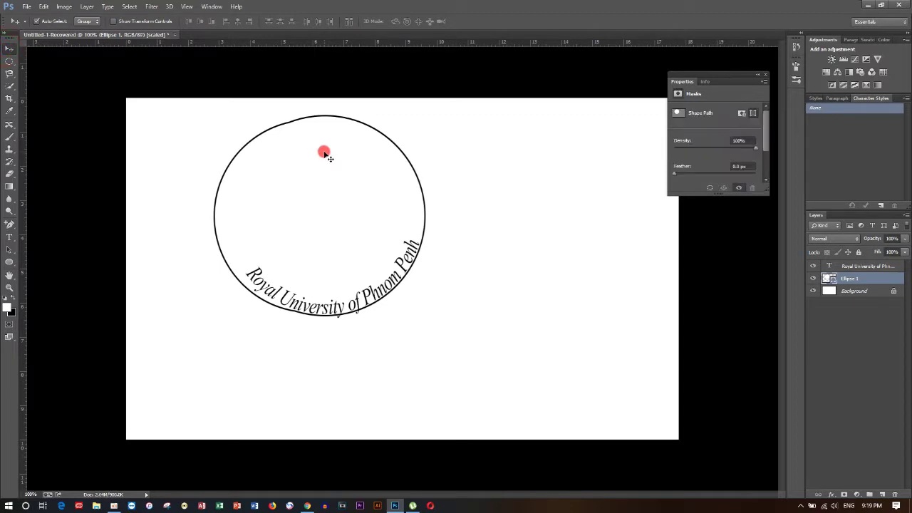
{"action": "left_click_drag", "start_coordinate": [294, 154], "coordinate": [318, 156]}
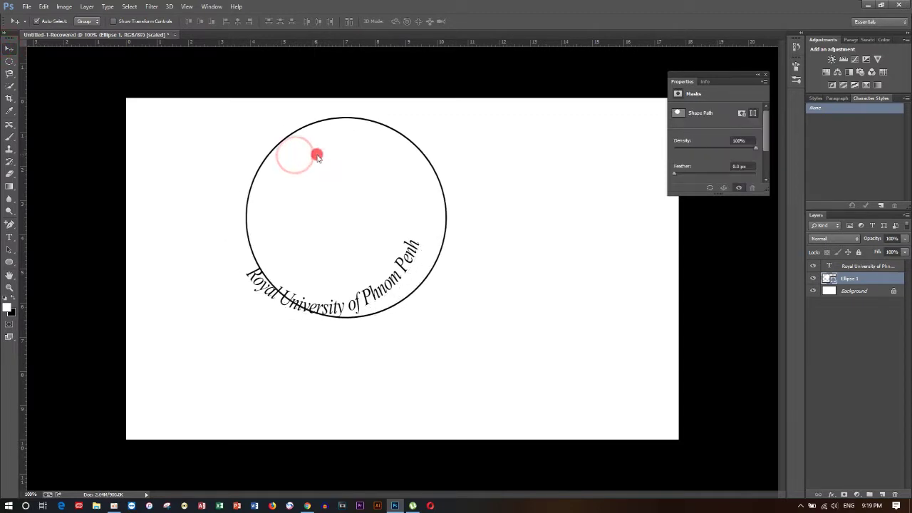
{"action": "key", "text": "ctrl+z"}
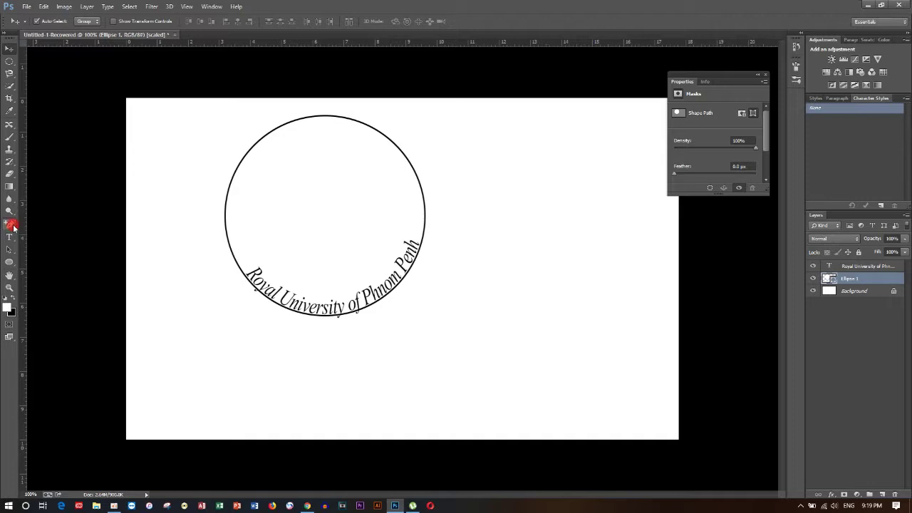
{"action": "left_click_drag", "start_coordinate": [11, 242], "coordinate": [84, 235]}
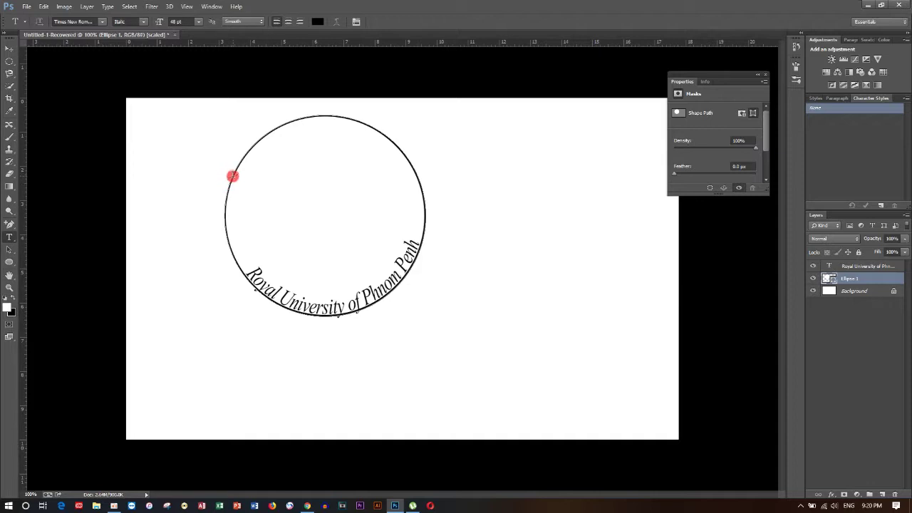
- Paste a second 48 pt 'Royal University of Phnom Penh' along the circle's top and commit it
{"action": "left_click", "coordinate": [233, 176]}
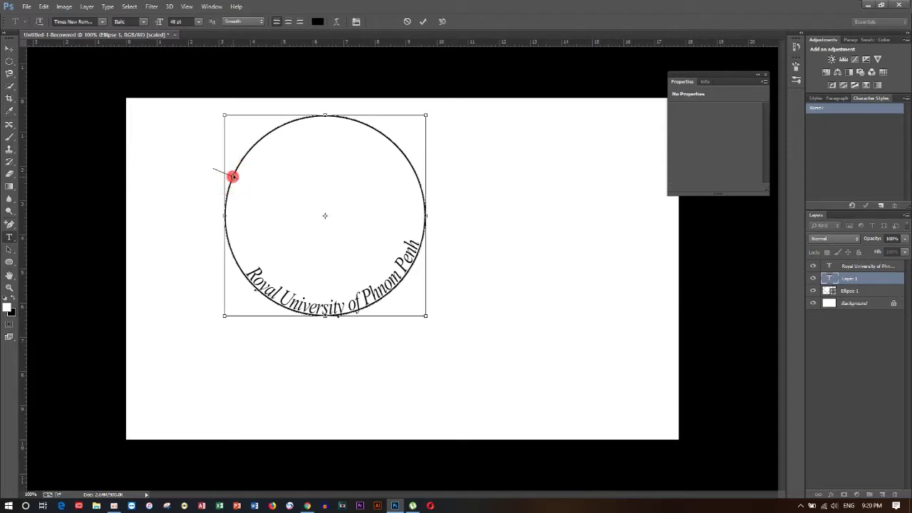
{"action": "key", "text": "ctrl+v"}
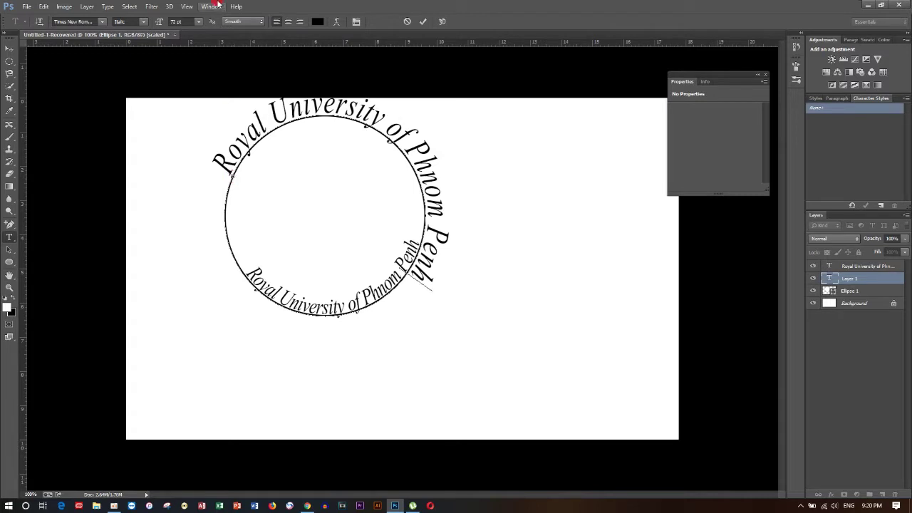
{"action": "left_click", "coordinate": [198, 21]}
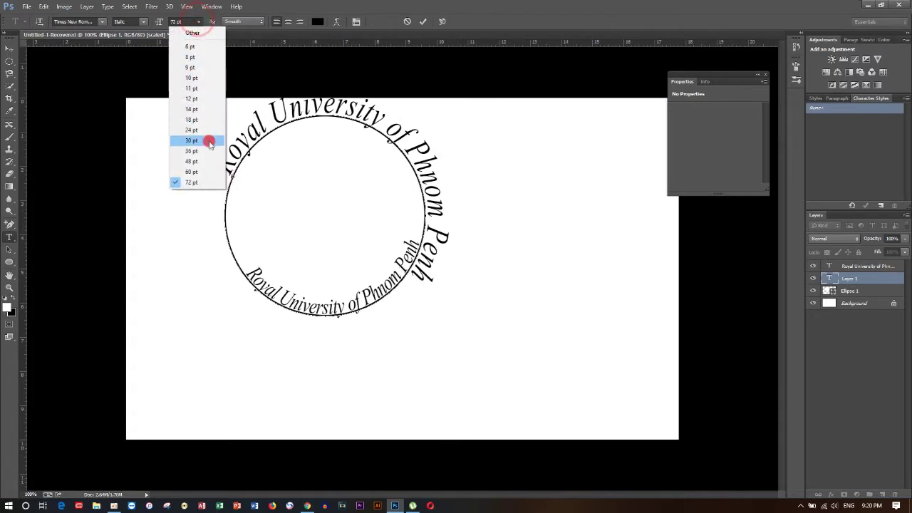
{"action": "left_click", "coordinate": [207, 163]}
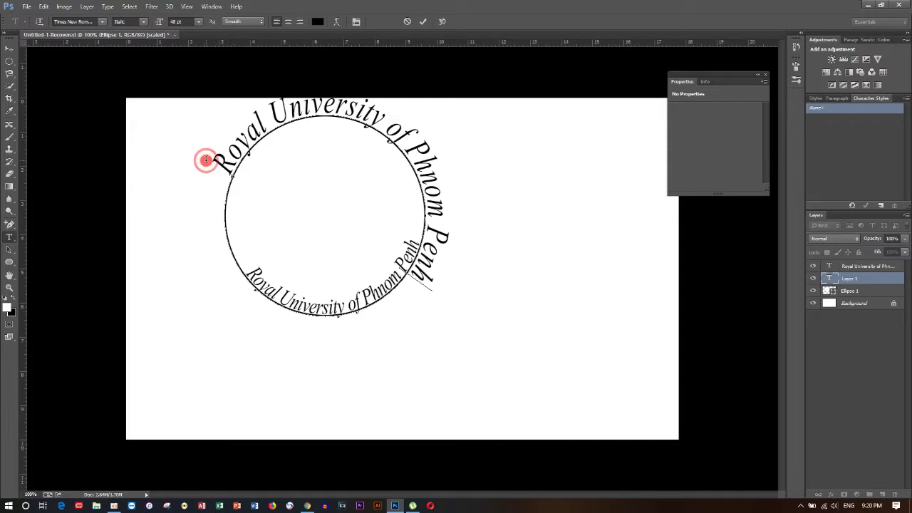
{"action": "key", "text": "ctrl+a"}
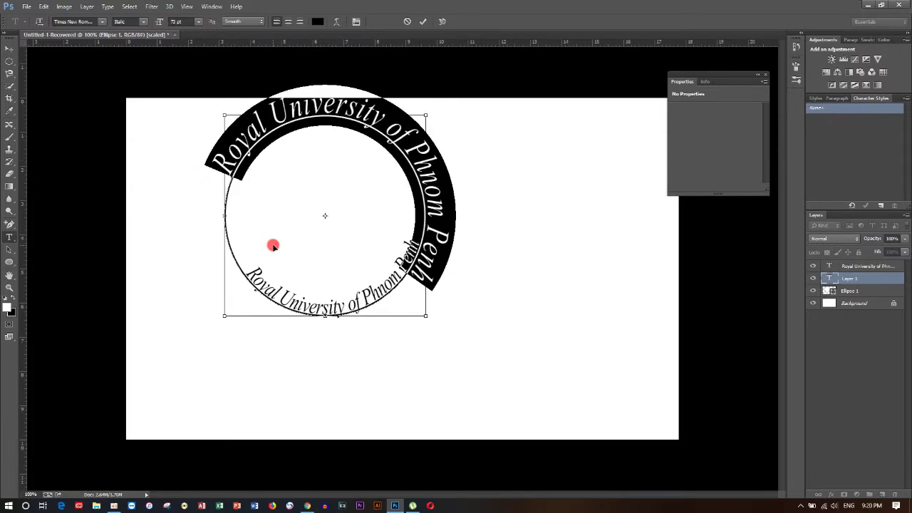
{"action": "left_click", "coordinate": [199, 21]}
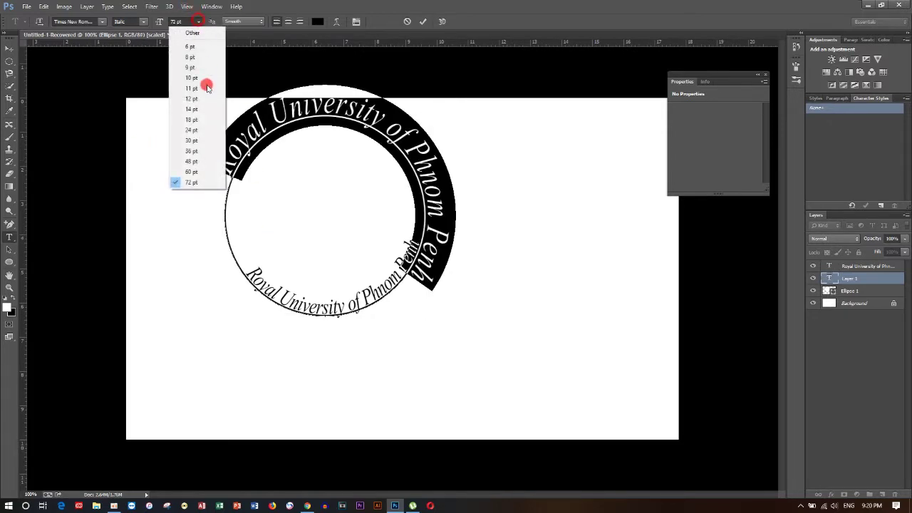
{"action": "left_click", "coordinate": [204, 154]}
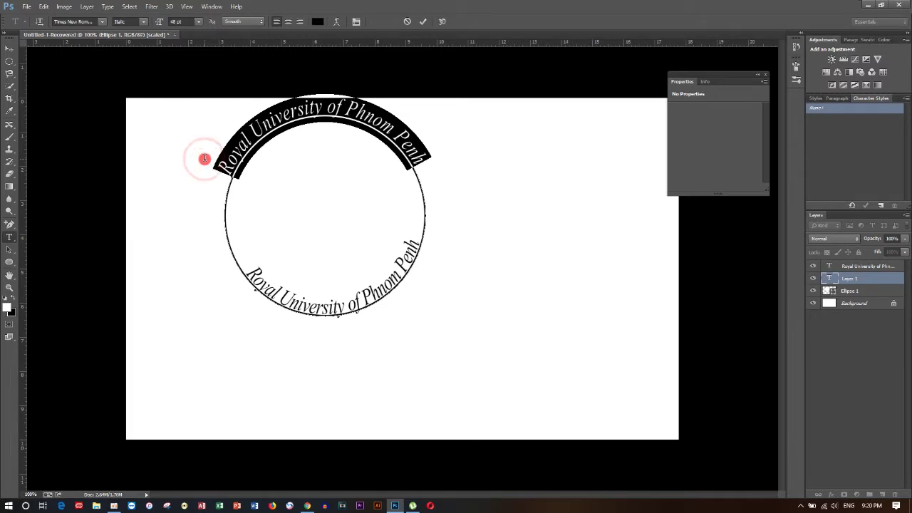
{"action": "left_click", "coordinate": [8, 48]}
{"action": "left_click", "coordinate": [346, 214]}
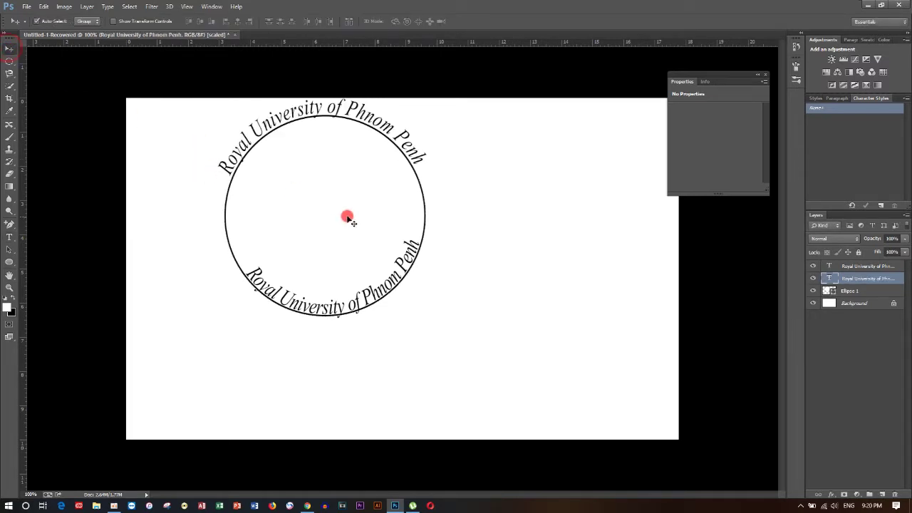
- Move the circle and both arc texts together down and to the right
{"action": "left_click_drag", "start_coordinate": [201, 141], "coordinate": [428, 351]}
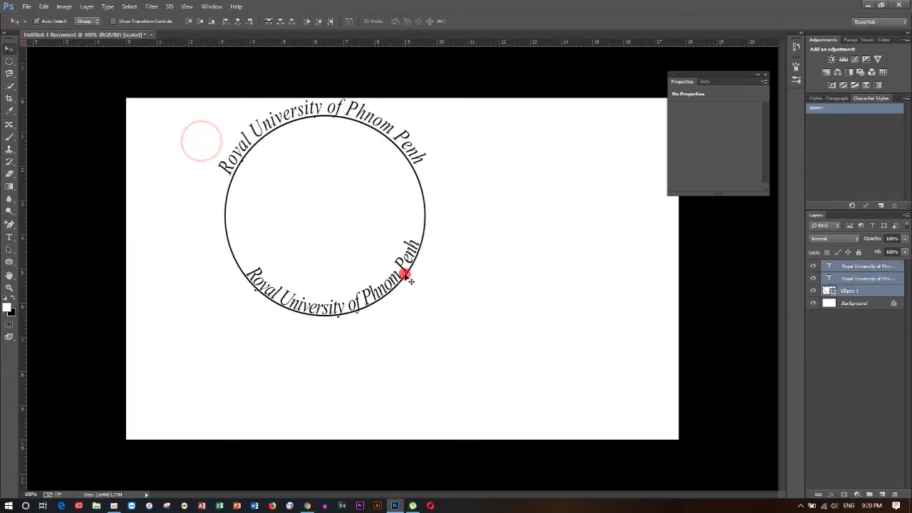
{"action": "left_click_drag", "start_coordinate": [405, 274], "coordinate": [442, 327]}
{"action": "left_click", "coordinate": [475, 320]}
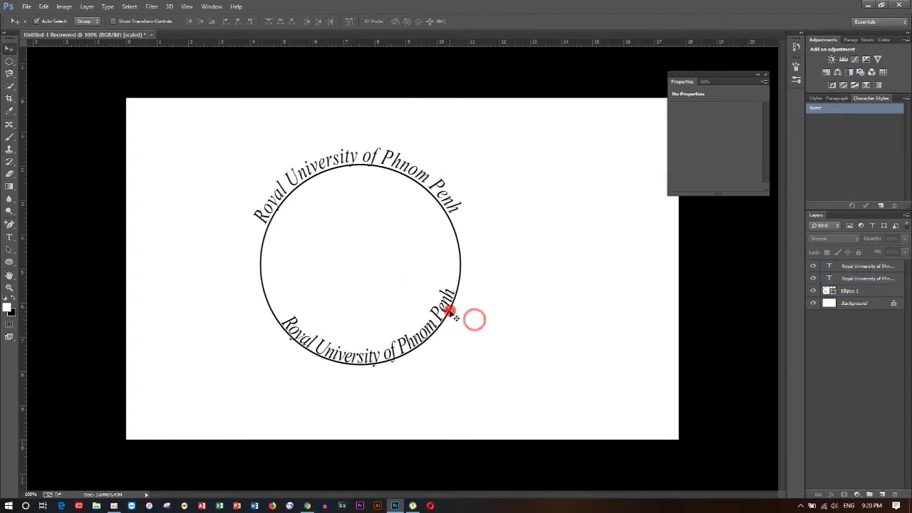
- Delete the Ellipse 1 guide circle layer and select the second text layer
{"action": "left_click", "coordinate": [461, 267]}
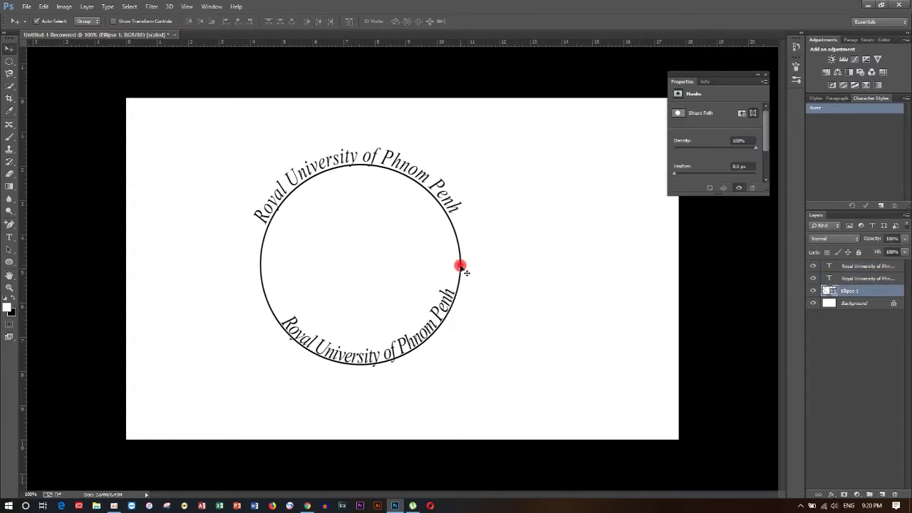
{"action": "left_click_drag", "start_coordinate": [460, 268], "coordinate": [589, 282]}
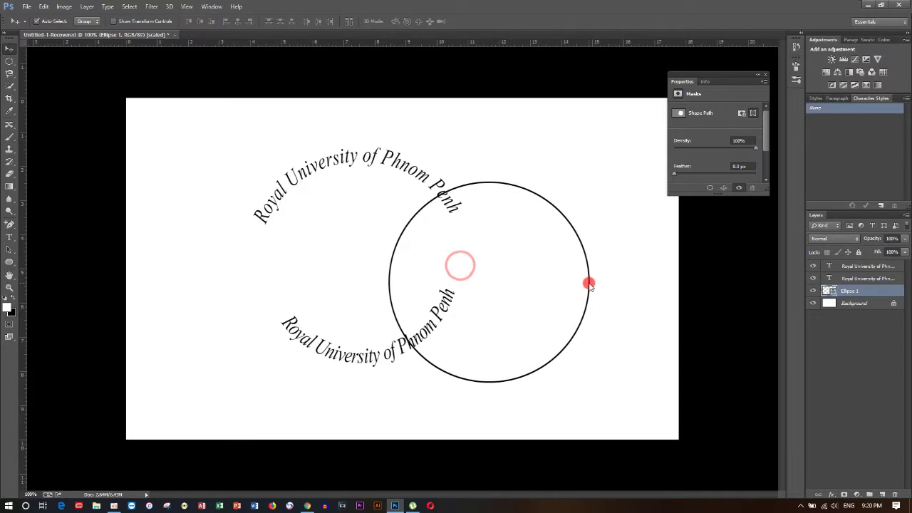
{"action": "key", "text": "Delete"}
{"action": "left_click", "coordinate": [340, 181]}
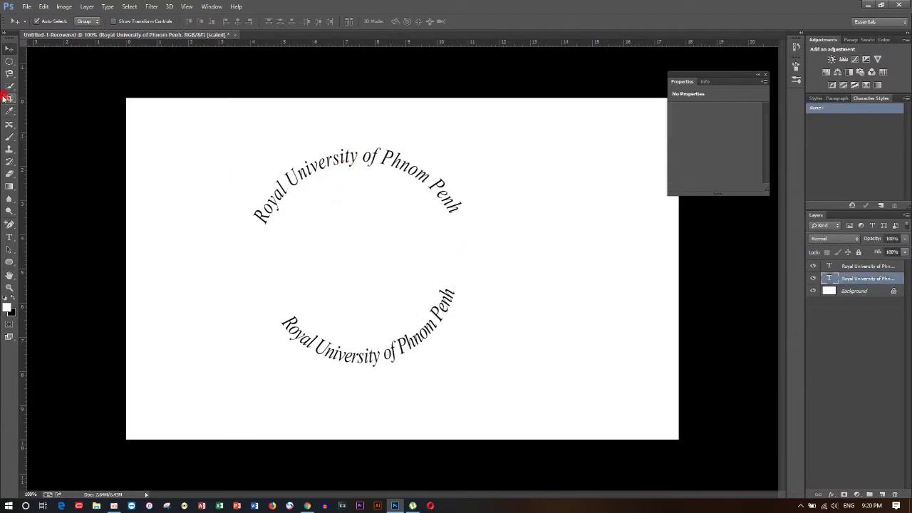
- Make a circular elliptical-marquee selection filling the space inside the two arc texts
{"action": "right_click", "coordinate": [10, 64]}
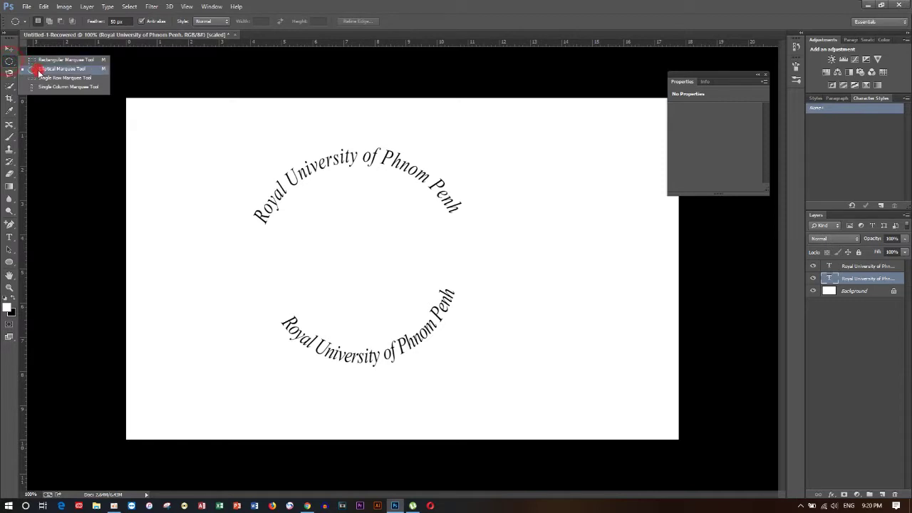
{"action": "left_click", "coordinate": [38, 70]}
{"action": "left_click_drag", "start_coordinate": [347, 236], "coordinate": [459, 330]}
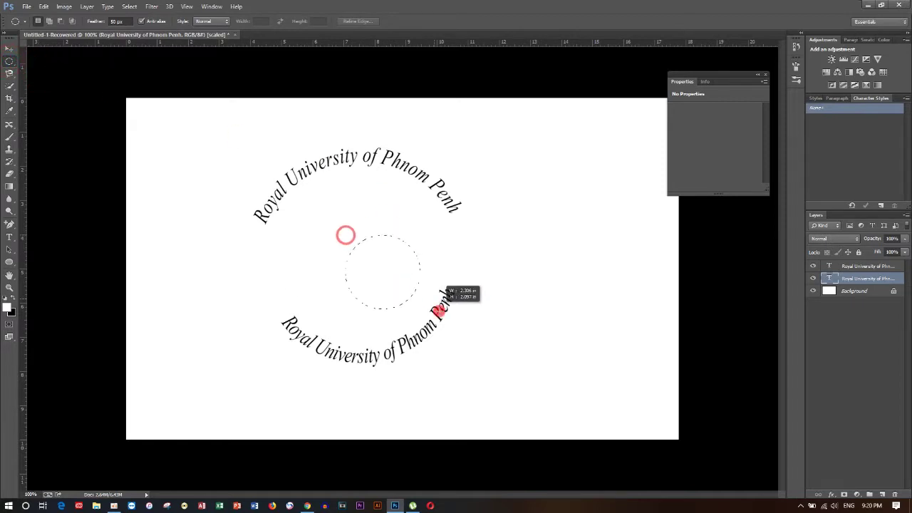
{"action": "left_click_drag", "start_coordinate": [459, 330], "coordinate": [464, 335]}
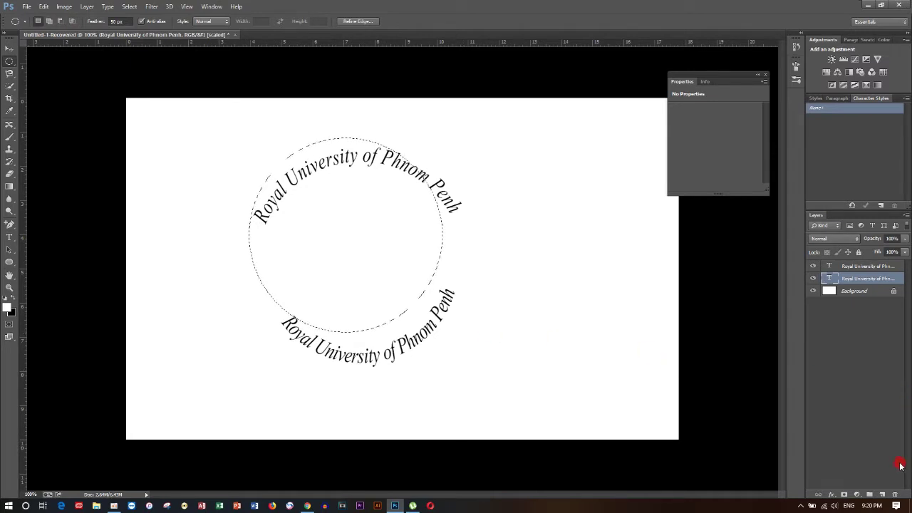
{"action": "left_click", "coordinate": [249, 298]}
- Browse the marquee and shape tool flyouts without changing anything
{"action": "left_click", "coordinate": [40, 63]}
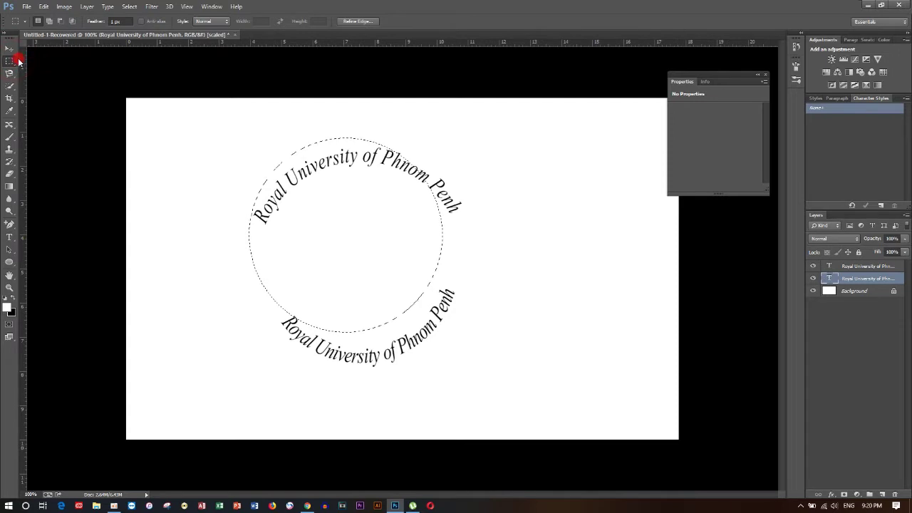
{"action": "left_click_drag", "start_coordinate": [14, 62], "coordinate": [44, 62]}
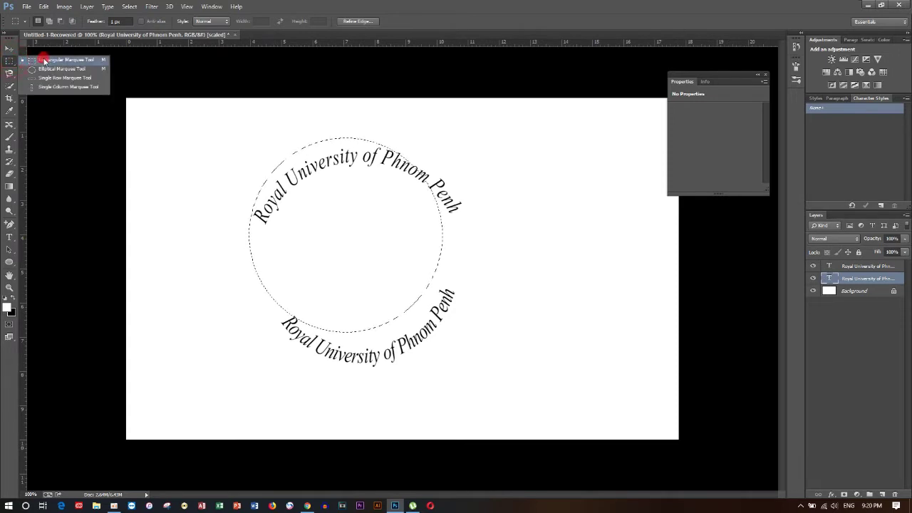
{"action": "left_click_drag", "start_coordinate": [14, 262], "coordinate": [45, 268]}
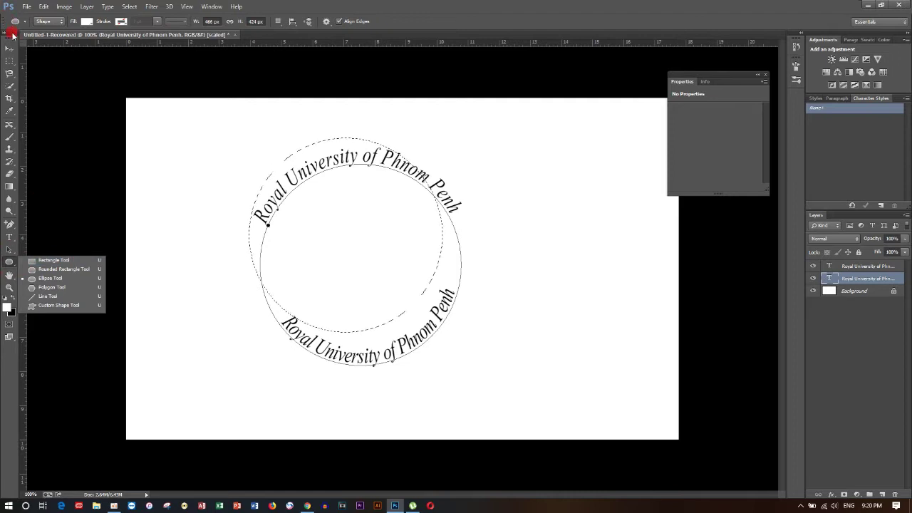
{"action": "left_click", "coordinate": [9, 47]}
- Add an empty Layer 1 above Background and bring up the foreground colour picker
{"action": "left_click", "coordinate": [319, 256]}
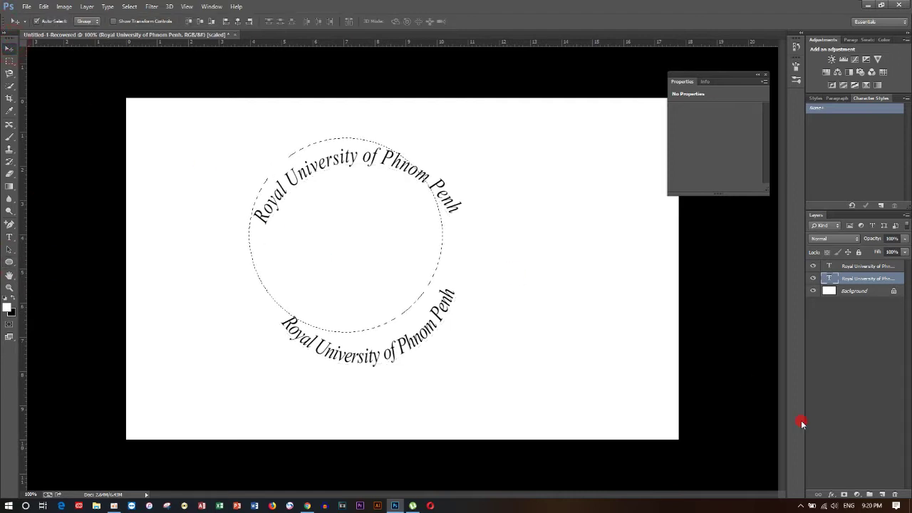
{"action": "left_click", "coordinate": [855, 293]}
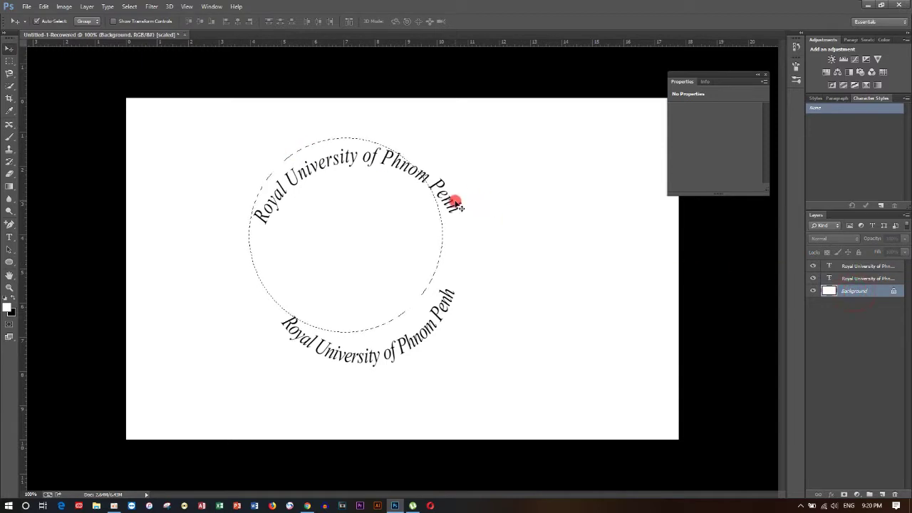
{"action": "left_click", "coordinate": [883, 495]}
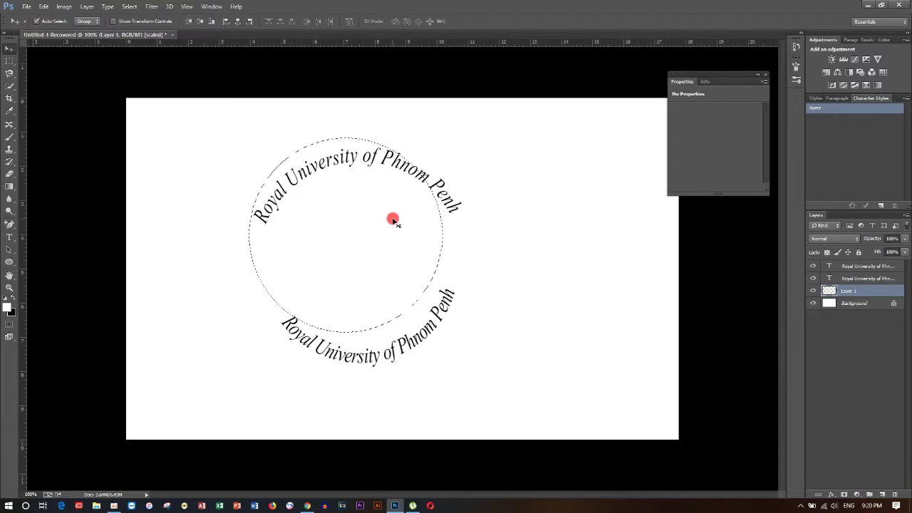
{"action": "left_click", "coordinate": [13, 308]}
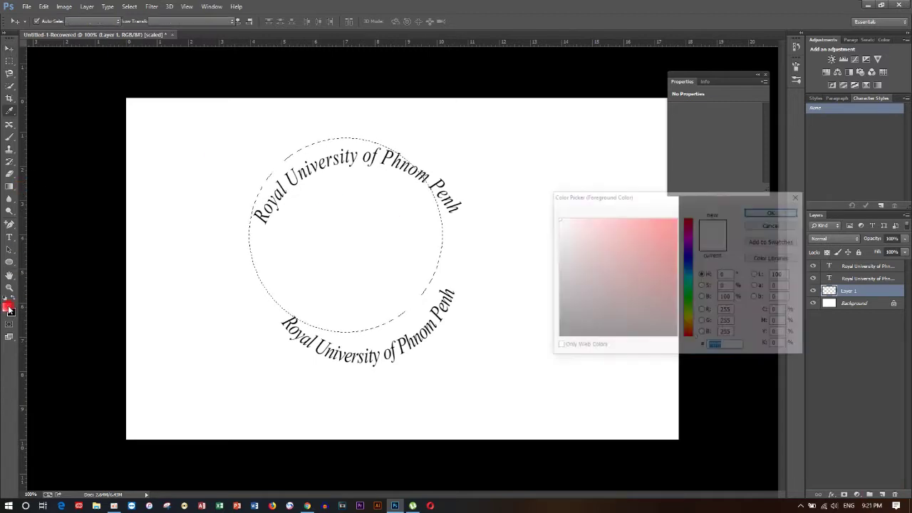
- Set the foreground colour to f10202, then undo the soft-edged red fill
{"action": "type", "text": "f10202"}
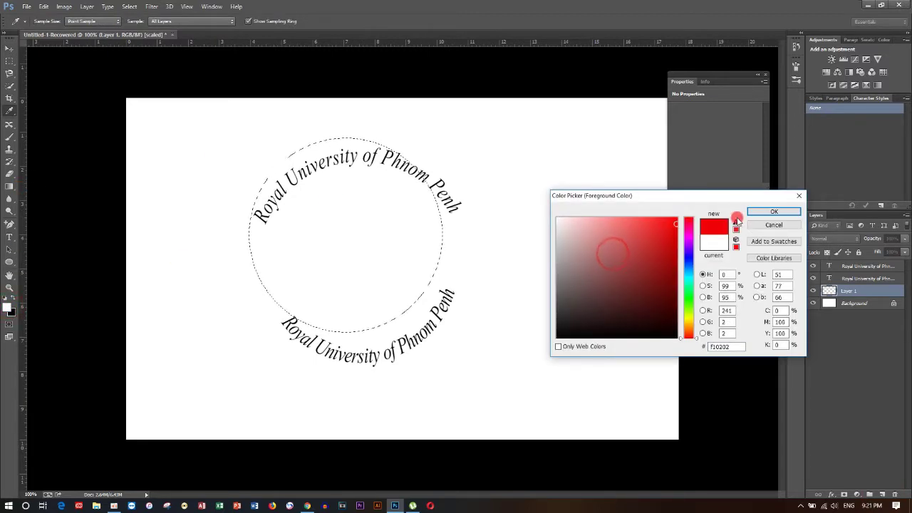
{"action": "left_click", "coordinate": [759, 211]}
{"action": "key", "text": "v"}
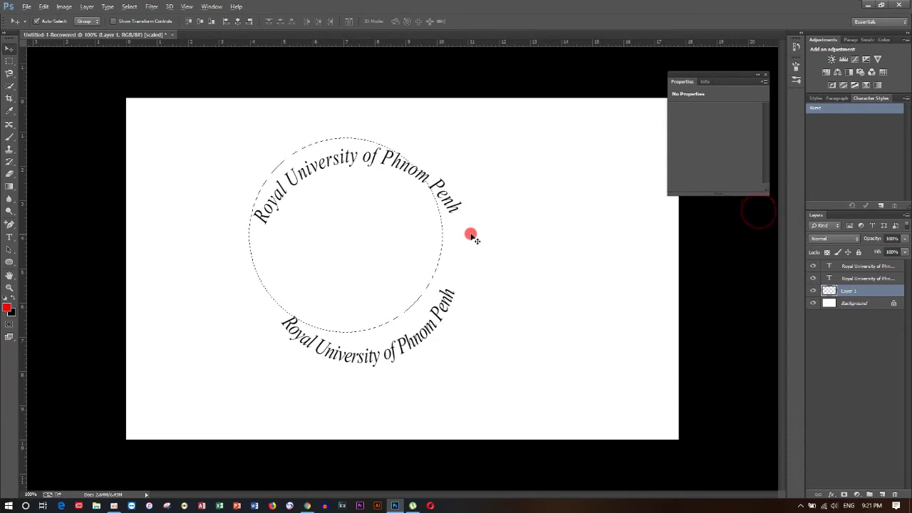
{"action": "key", "text": "alt+BackSpace"}
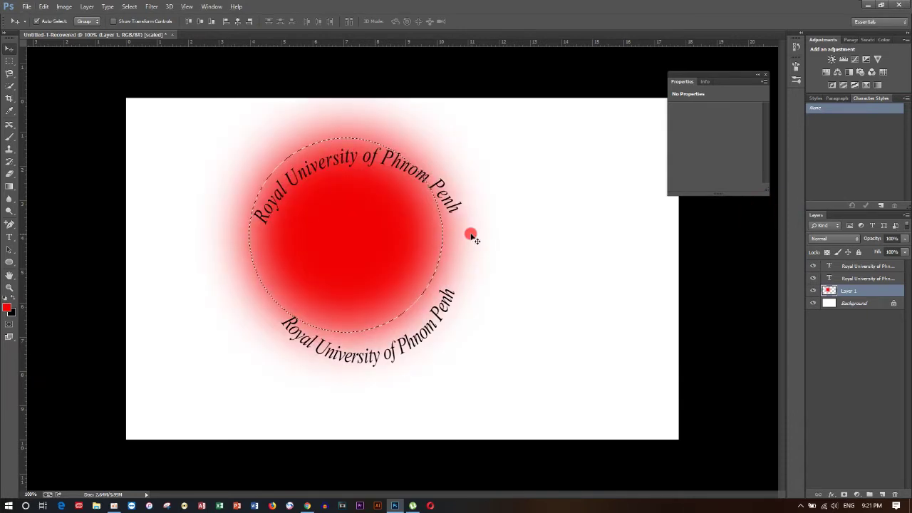
{"action": "key", "text": "ctrl+z"}
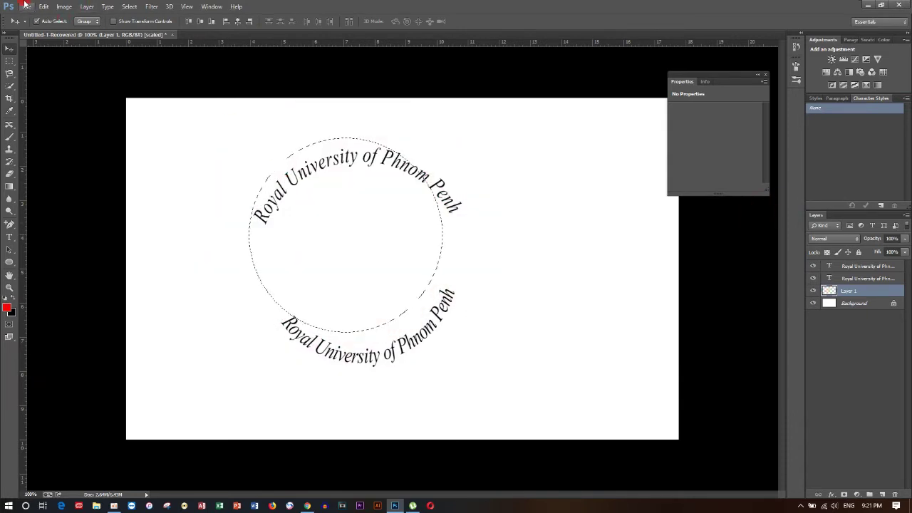
- Select a 1 px feathered circle inside the arc texts, fill it red, and deselect
{"action": "left_click", "coordinate": [41, 68]}
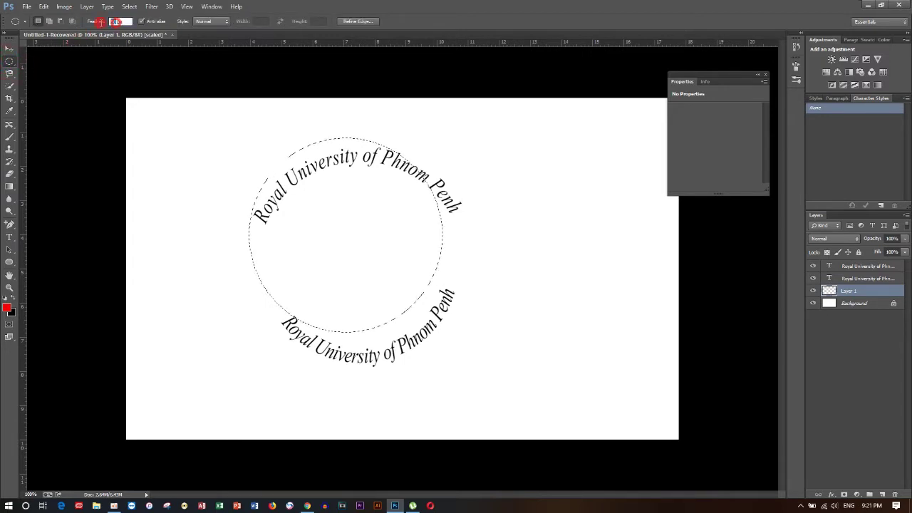
{"action": "type", "text": "1"}
{"action": "key", "text": "Return"}
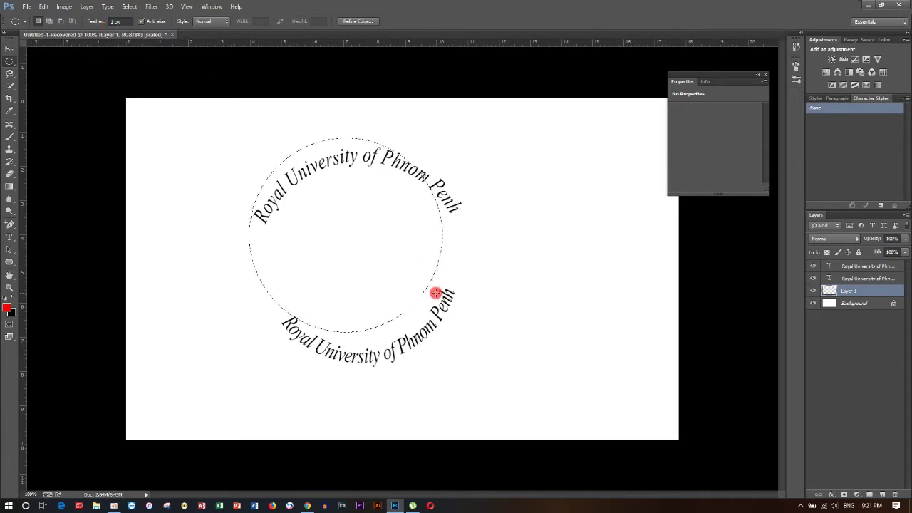
{"action": "left_click", "coordinate": [435, 295]}
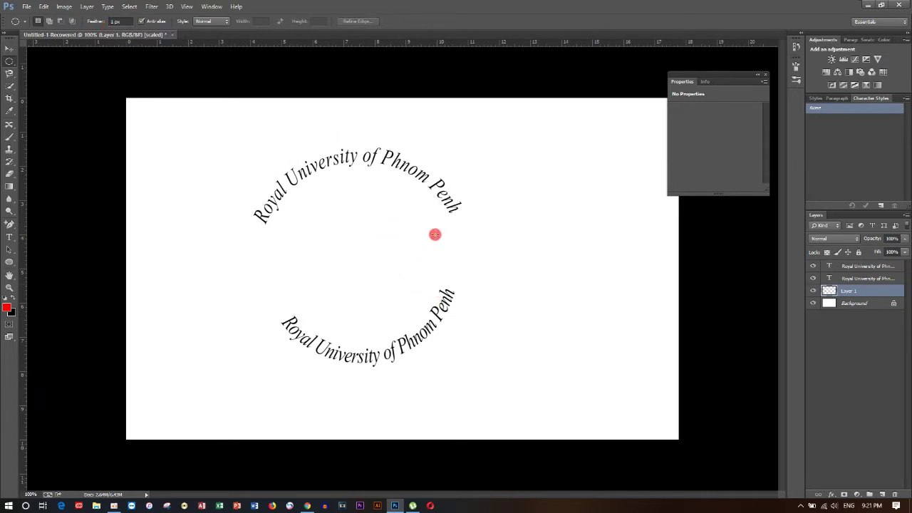
{"action": "mouse_move", "coordinate": [353, 234]}
{"action": "left_mouse_down"}
{"action": "mouse_move", "coordinate": [457, 350]}
{"action": "mouse_move", "coordinate": [445, 343]}
{"action": "left_mouse_up"}
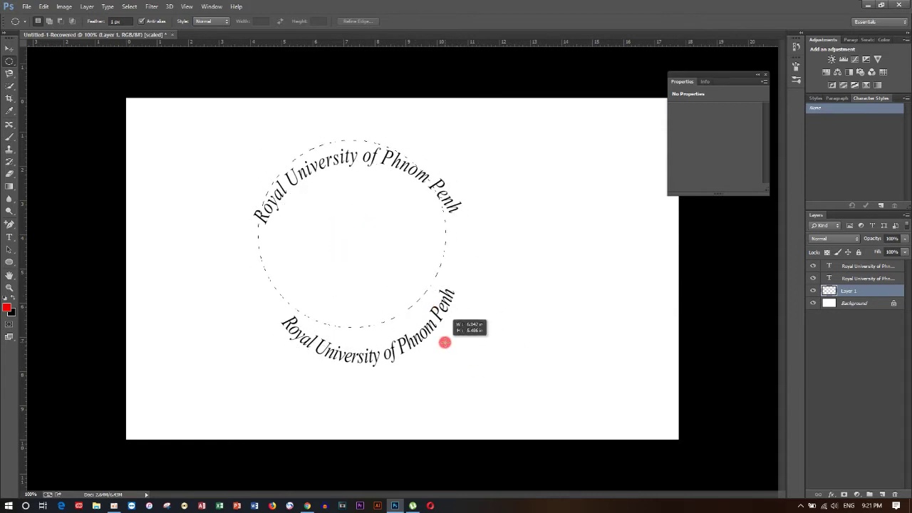
{"action": "key", "text": "alt+BackSpace"}
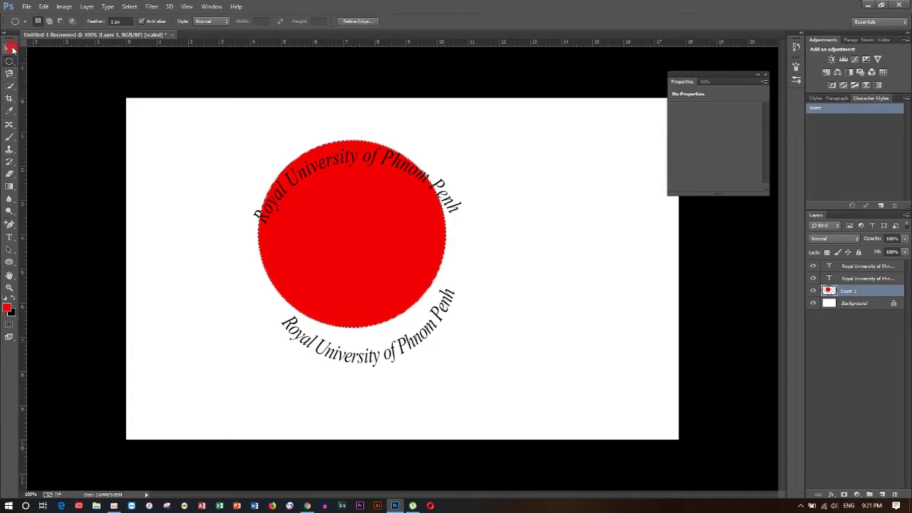
{"action": "left_click", "coordinate": [10, 47]}
{"action": "left_click", "coordinate": [228, 228]}
{"action": "key", "text": "ctrl+d"}
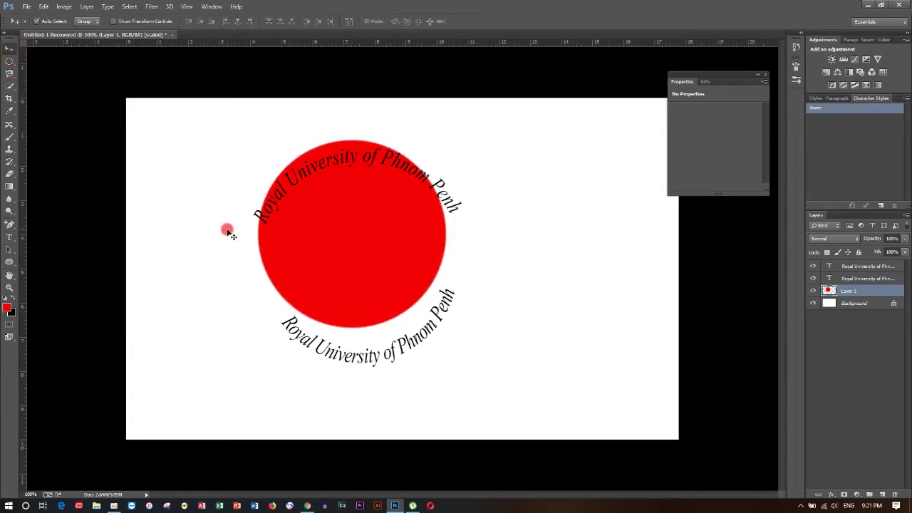
- Nudge the red disc and the upper arc text into place, then select Layer 1
{"action": "left_click_drag", "start_coordinate": [390, 268], "coordinate": [399, 288]}
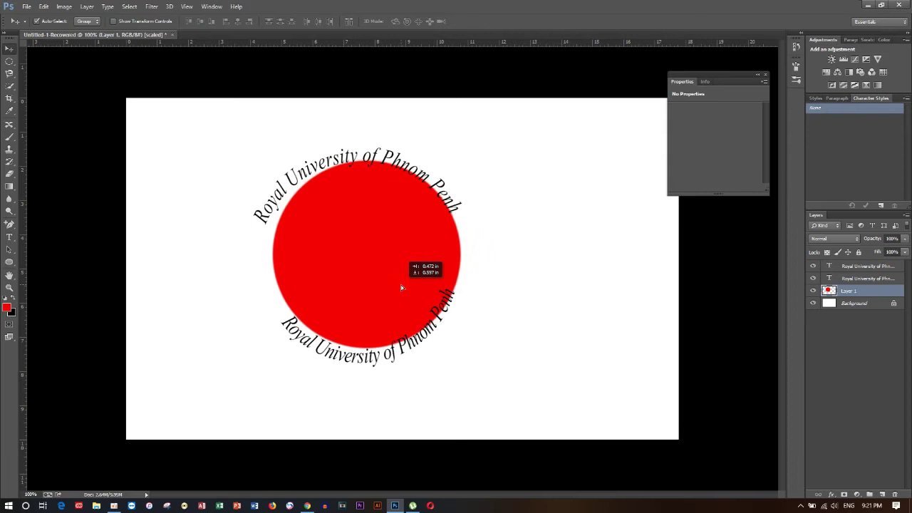
{"action": "left_click_drag", "start_coordinate": [400, 288], "coordinate": [399, 290]}
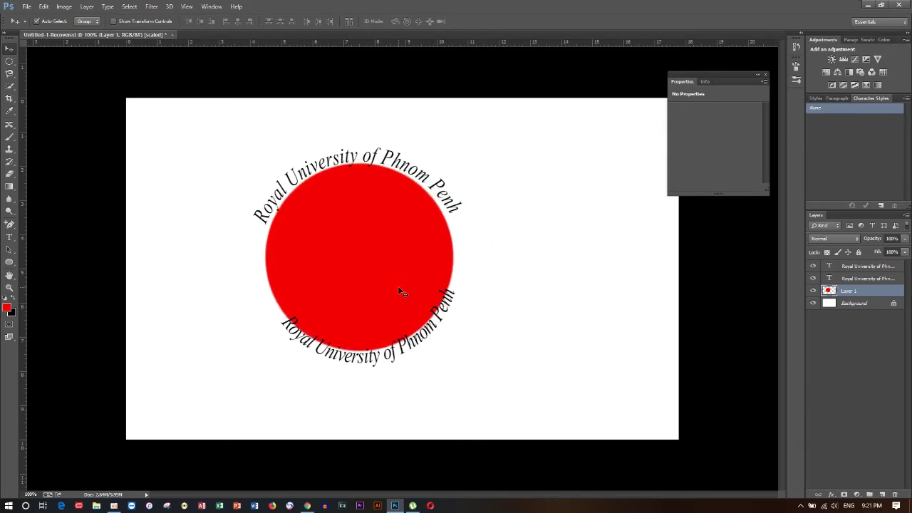
{"action": "left_click_drag", "start_coordinate": [418, 328], "coordinate": [418, 342]}
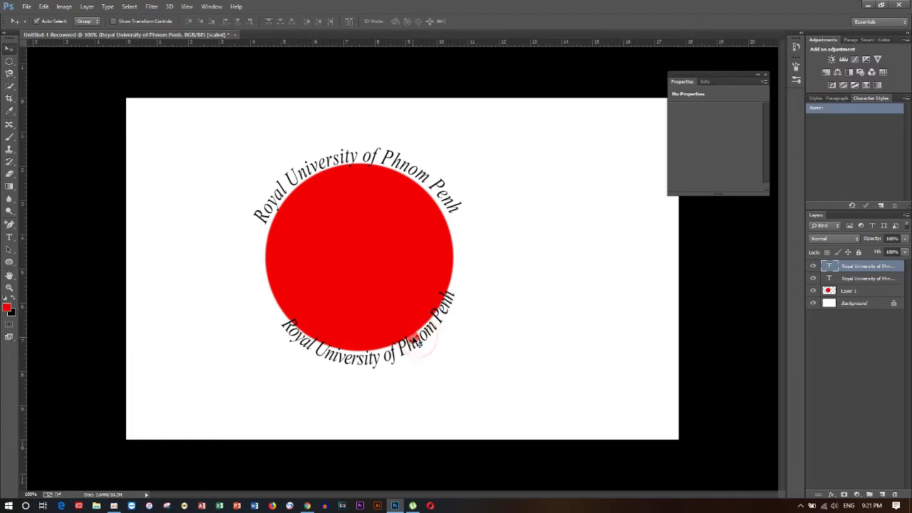
{"action": "left_click", "coordinate": [384, 287]}
- Draw an ellipse around the red disc with a black 17.66 pt outline
{"action": "left_click_drag", "start_coordinate": [8, 271], "coordinate": [58, 279]}
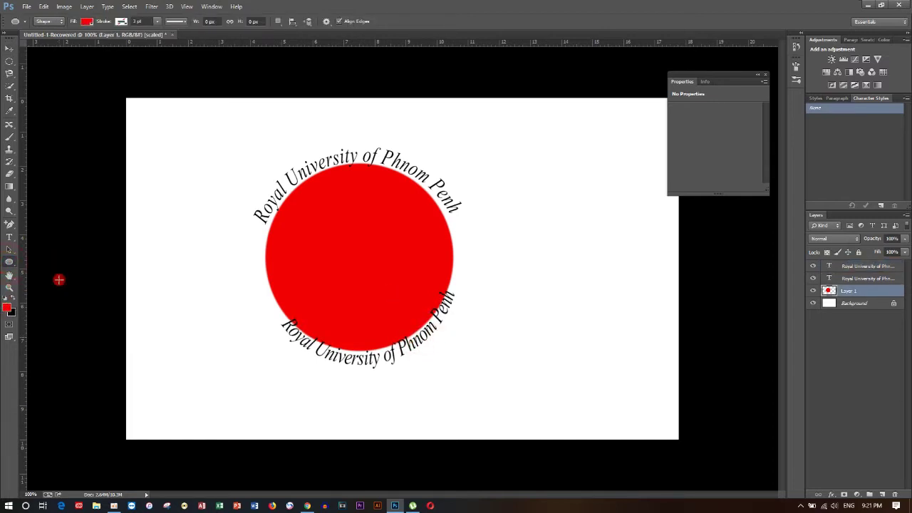
{"action": "mouse_move", "coordinate": [377, 279]}
{"action": "left_mouse_down"}
{"action": "mouse_move", "coordinate": [361, 257]}
{"action": "mouse_move", "coordinate": [443, 360]}
{"action": "left_mouse_up"}
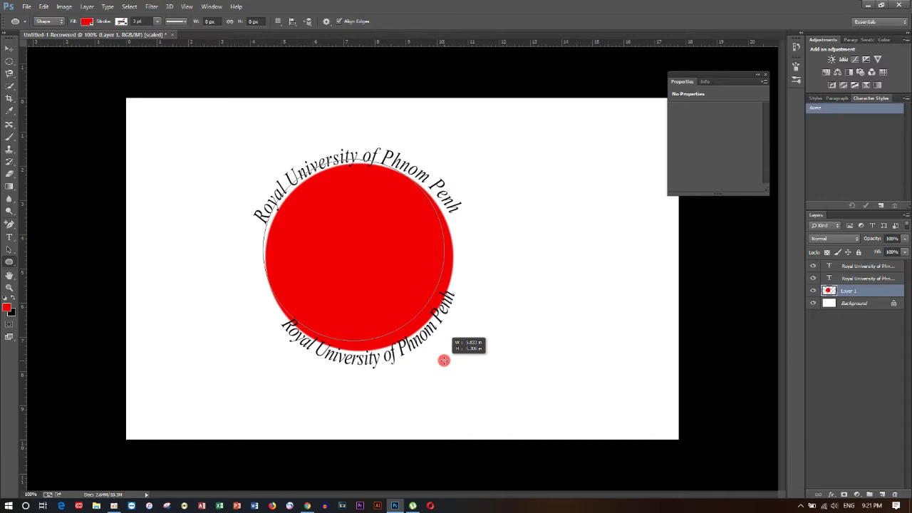
{"action": "left_click_drag", "start_coordinate": [443, 360], "coordinate": [442, 360]}
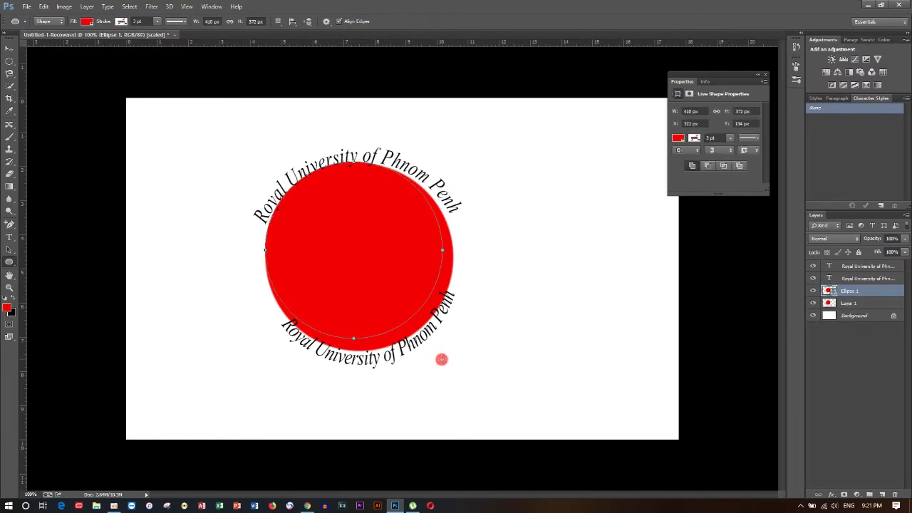
{"action": "left_click", "coordinate": [695, 139]}
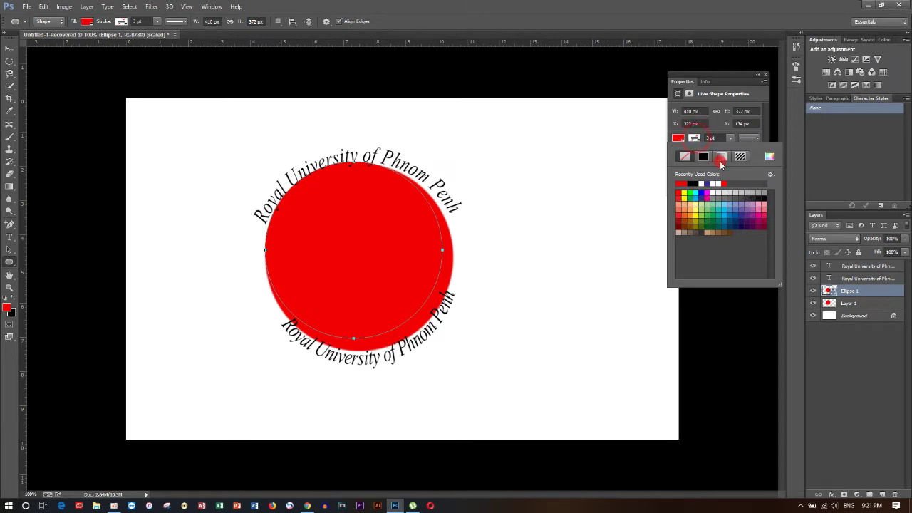
{"action": "left_click", "coordinate": [699, 183]}
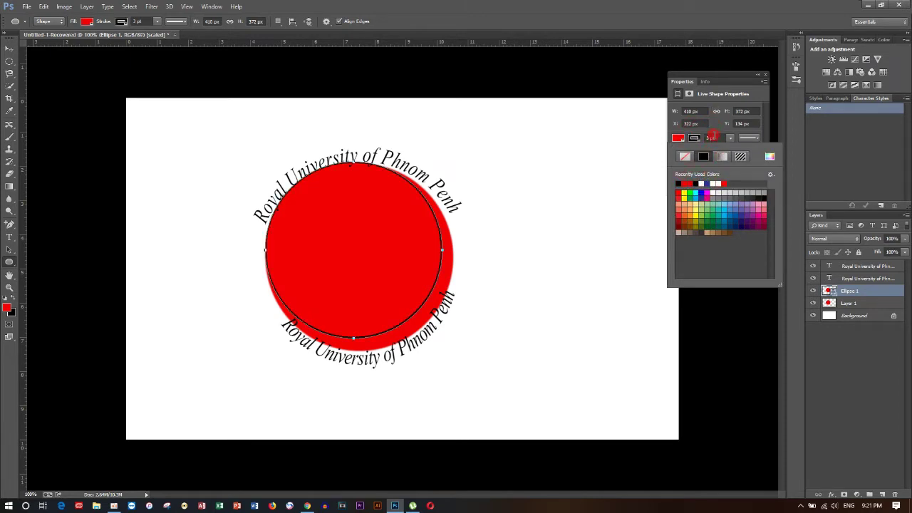
{"action": "left_click", "coordinate": [712, 138]}
{"action": "left_click", "coordinate": [732, 137]}
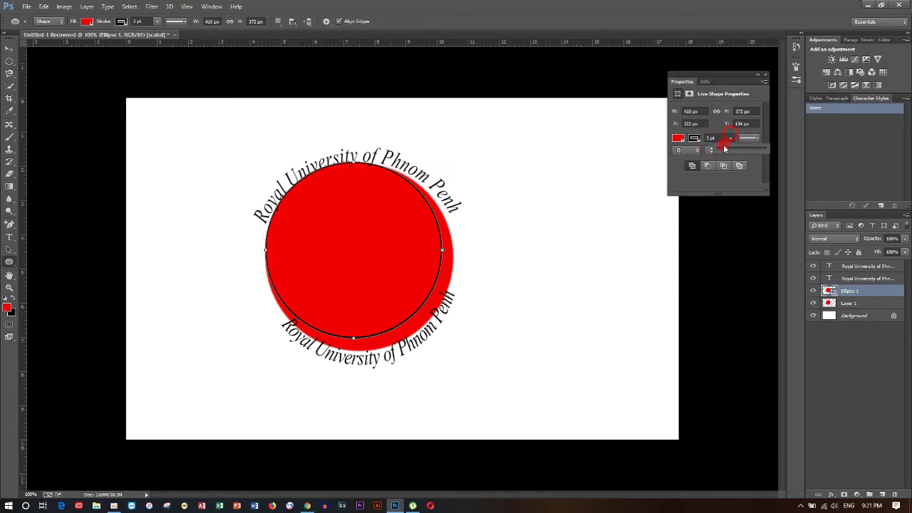
{"action": "left_click_drag", "start_coordinate": [730, 150], "coordinate": [740, 150]}
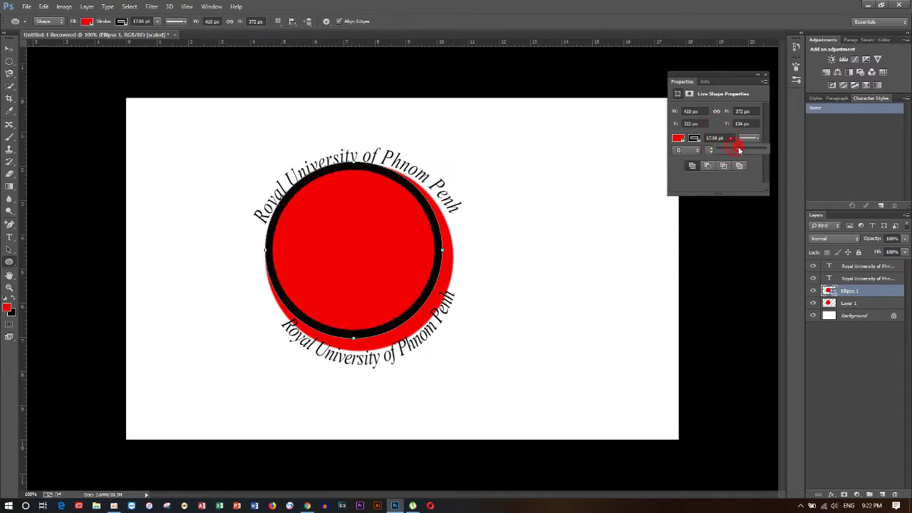
{"action": "left_click", "coordinate": [759, 76]}
{"action": "left_click", "coordinate": [9, 49]}
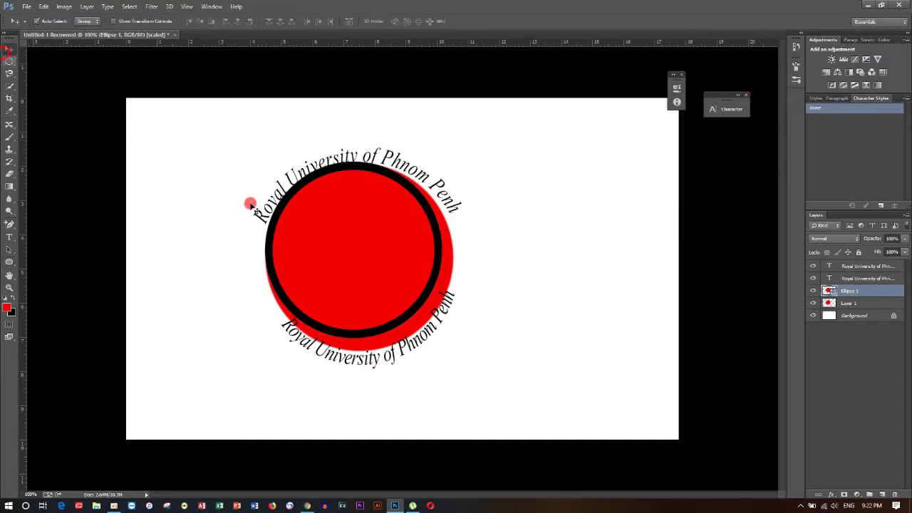
- Centre the Ellipse 1 ring on the red disc and drag both arc texts onto it
{"action": "left_click_drag", "start_coordinate": [408, 323], "coordinate": [410, 329]}
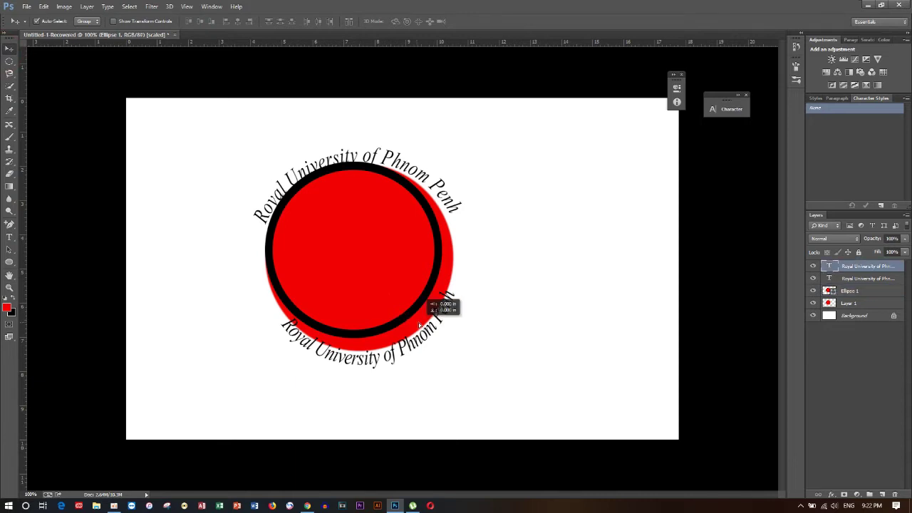
{"action": "left_click_drag", "start_coordinate": [444, 288], "coordinate": [394, 269]}
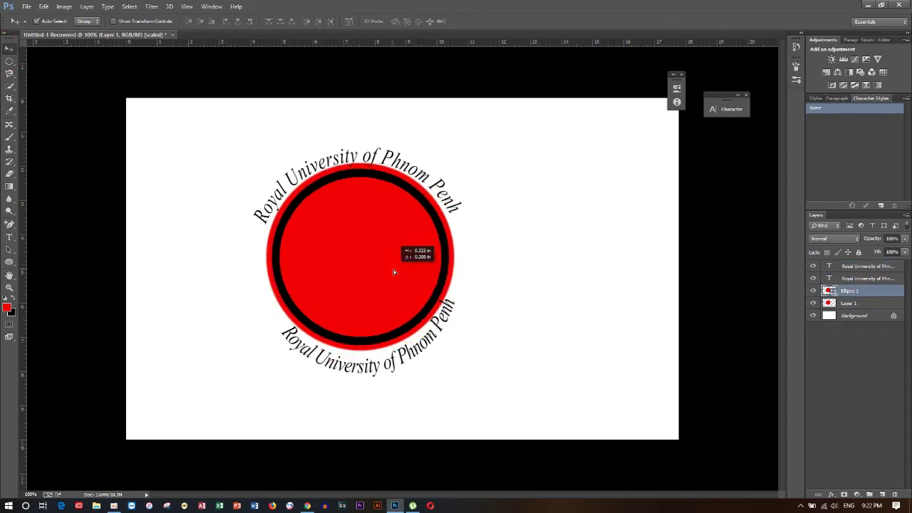
{"action": "left_click", "coordinate": [411, 350]}
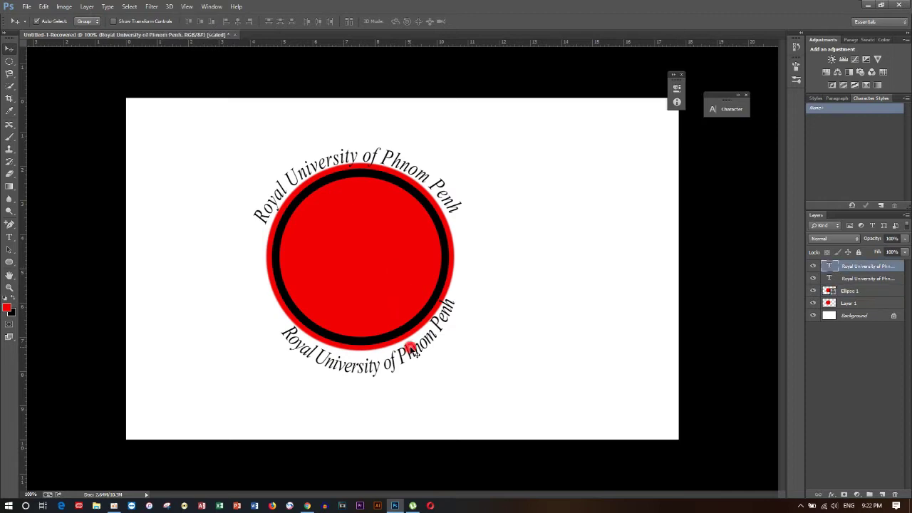
{"action": "mouse_move", "coordinate": [414, 353]}
{"action": "left_mouse_down"}
{"action": "mouse_move", "coordinate": [410, 331]}
{"action": "mouse_move", "coordinate": [410, 345]}
{"action": "left_mouse_up"}
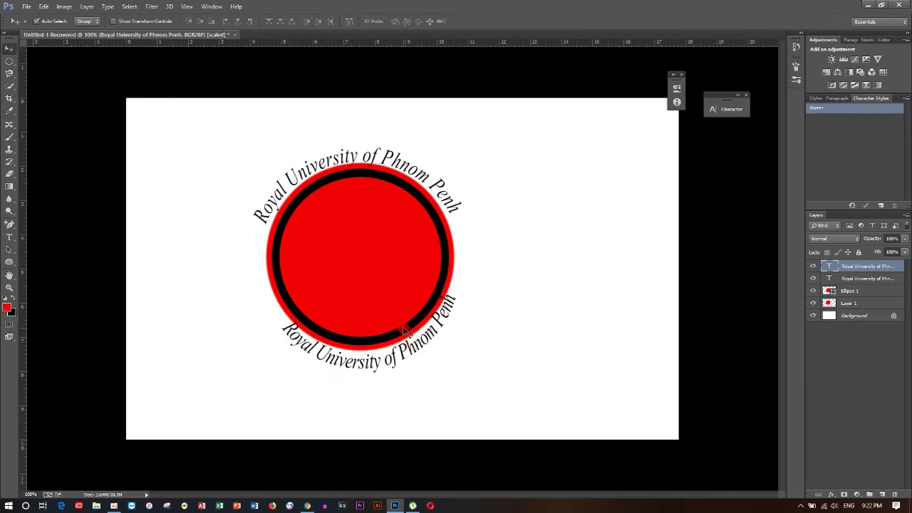
{"action": "mouse_move", "coordinate": [410, 351]}
{"action": "left_mouse_down"}
{"action": "mouse_move", "coordinate": [399, 331]}
{"action": "mouse_move", "coordinate": [402, 351]}
{"action": "left_mouse_up"}
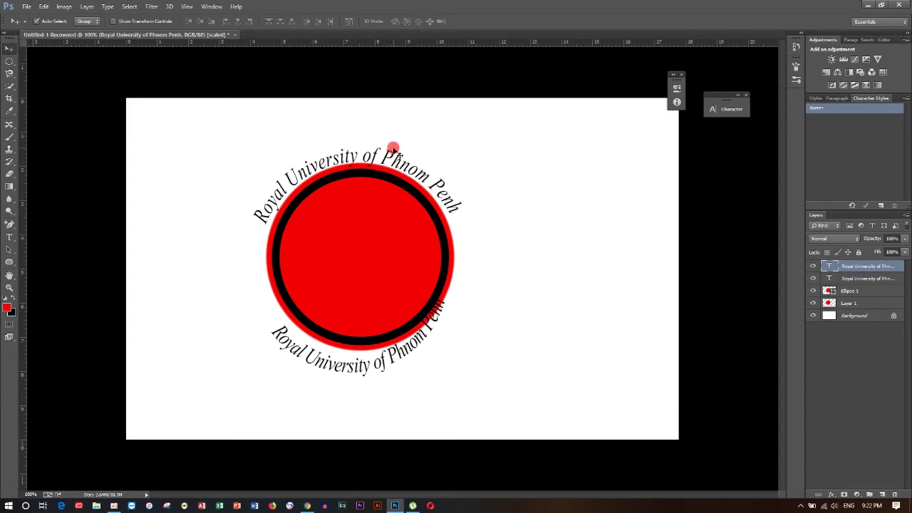
{"action": "left_click_drag", "start_coordinate": [392, 155], "coordinate": [397, 190]}
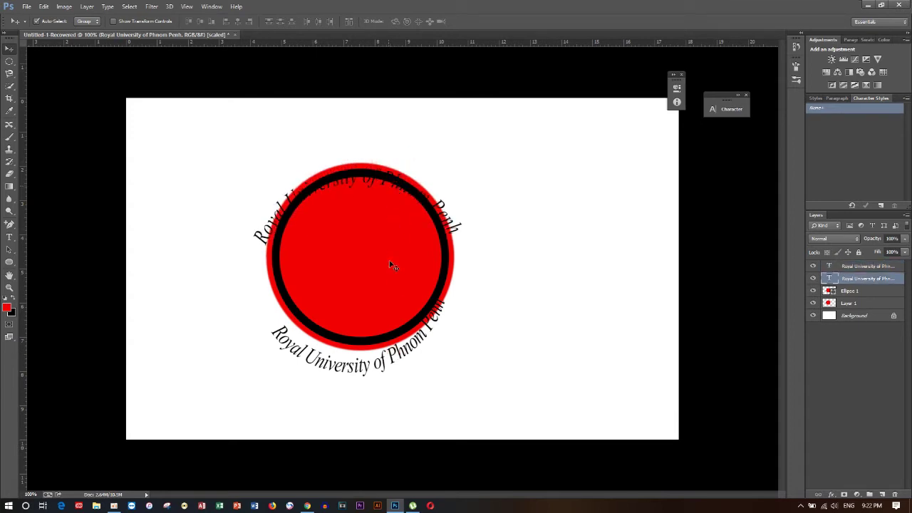
{"action": "left_click_drag", "start_coordinate": [410, 348], "coordinate": [421, 315]}
- Narrow the top arc text to 93% width and shift it up and right
{"action": "key", "text": "ctrl+t"}
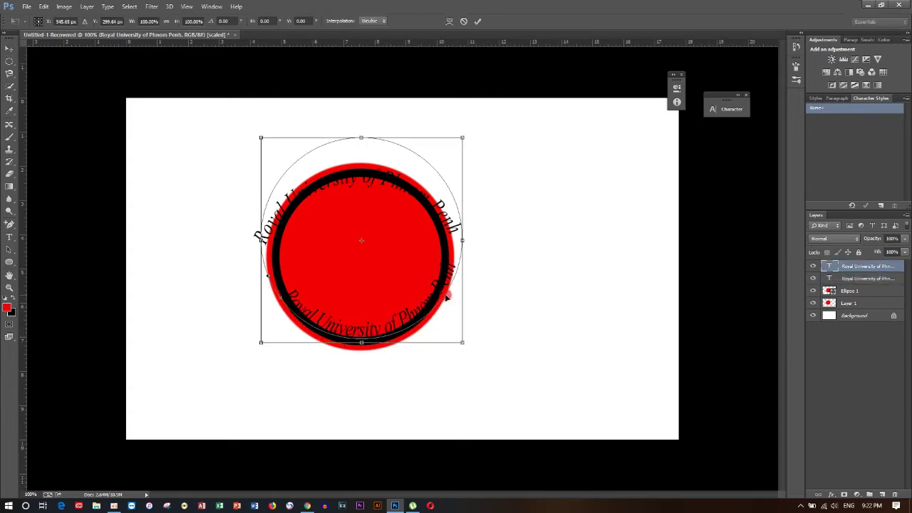
{"action": "left_click_drag", "start_coordinate": [466, 243], "coordinate": [454, 242]}
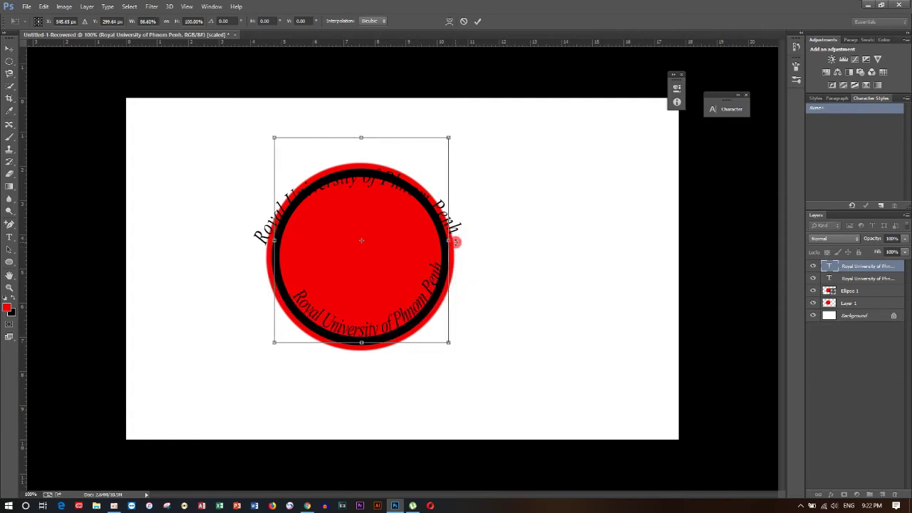
{"action": "key", "text": "Return"}
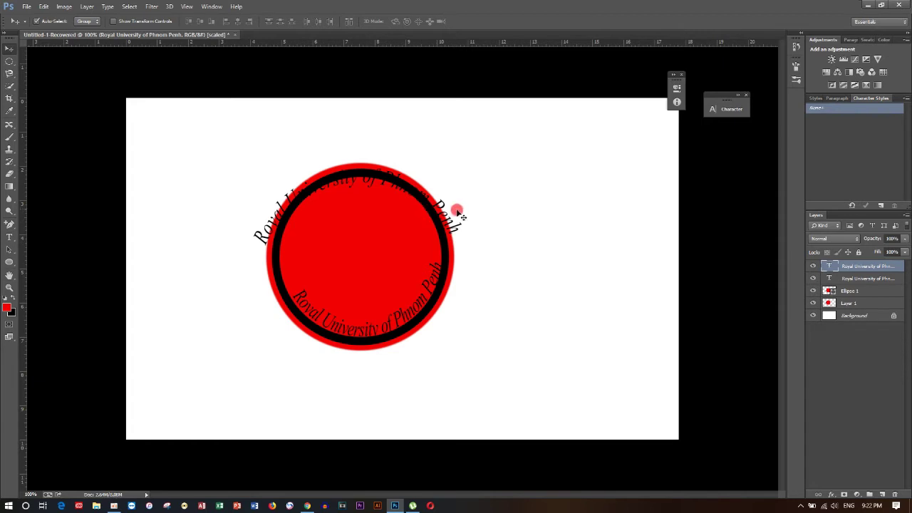
{"action": "left_click_drag", "start_coordinate": [457, 213], "coordinate": [460, 193]}
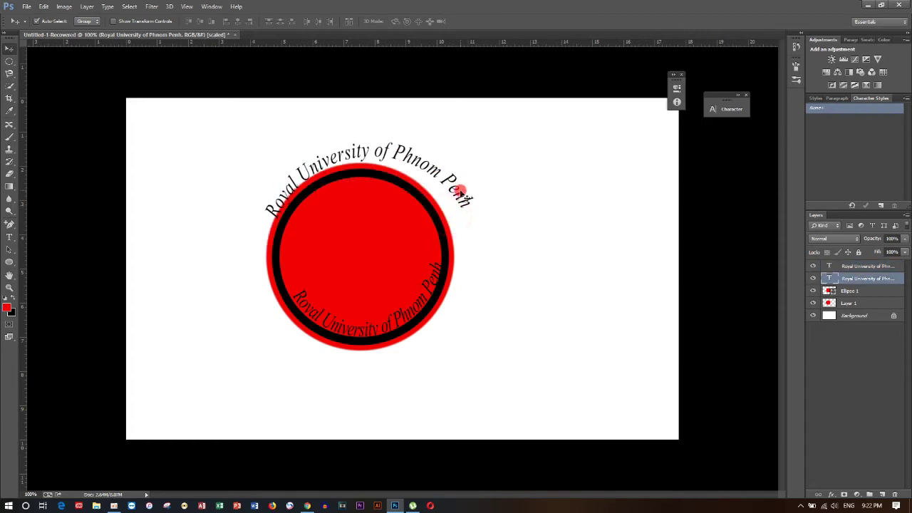
- Narrow the arc text further to about 78% width and apply the transform
{"action": "key", "text": "ctrl+t"}
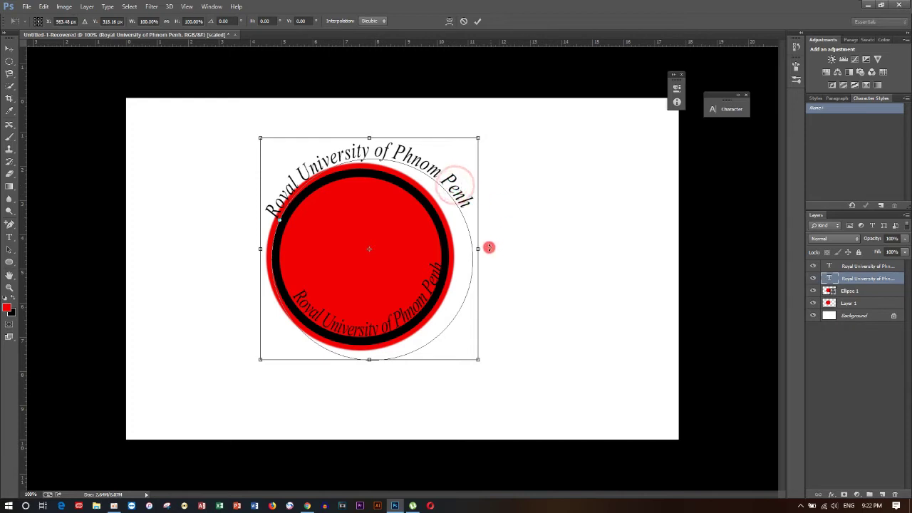
{"action": "left_click_drag", "start_coordinate": [479, 250], "coordinate": [456, 249]}
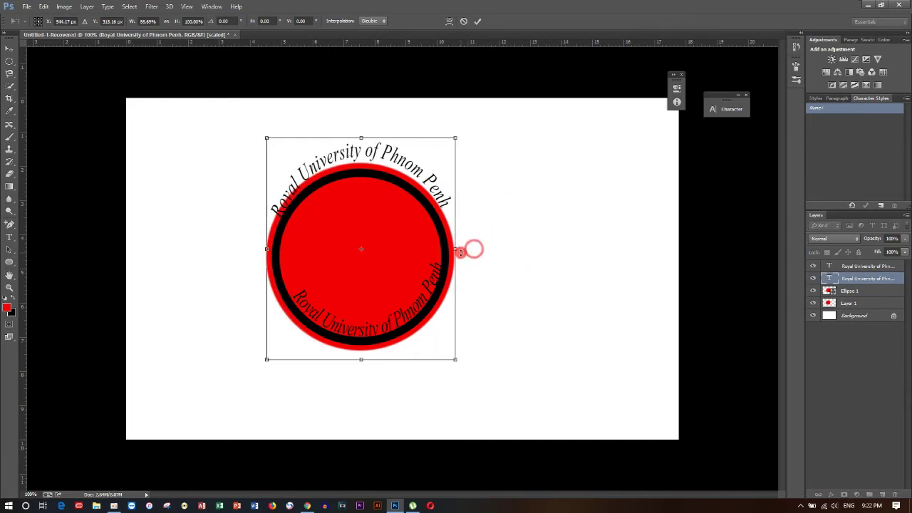
{"action": "left_click_drag", "start_coordinate": [372, 152], "coordinate": [370, 182]}
{"action": "left_click_drag", "start_coordinate": [456, 283], "coordinate": [442, 280]}
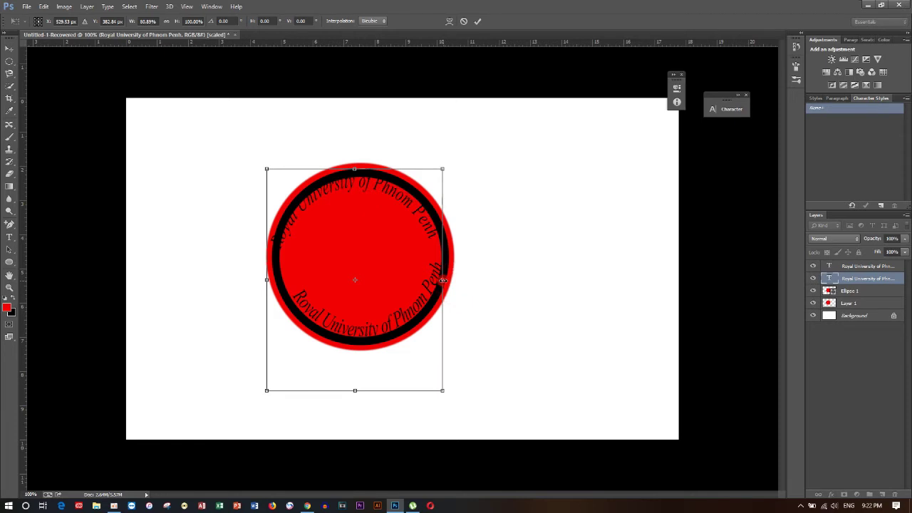
{"action": "left_click_drag", "start_coordinate": [267, 279], "coordinate": [272, 280]}
{"action": "left_click", "coordinate": [462, 286]}
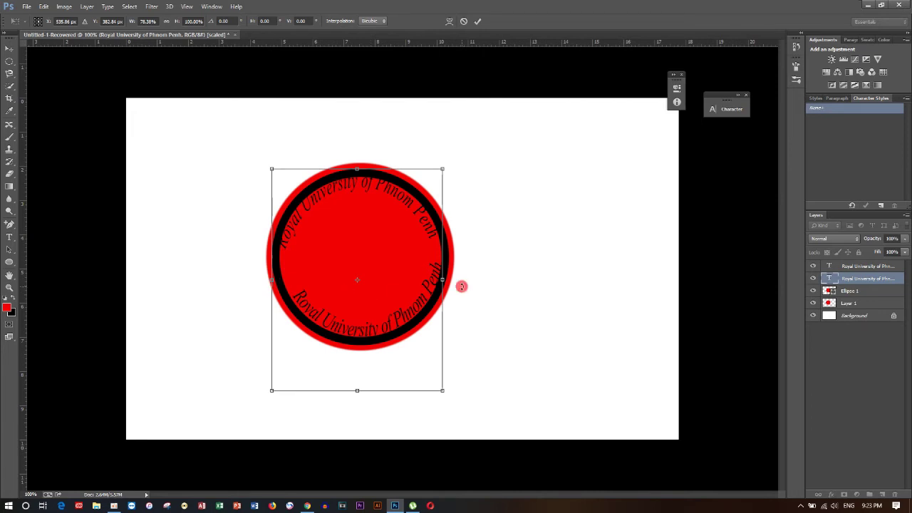
{"action": "left_click", "coordinate": [531, 293]}
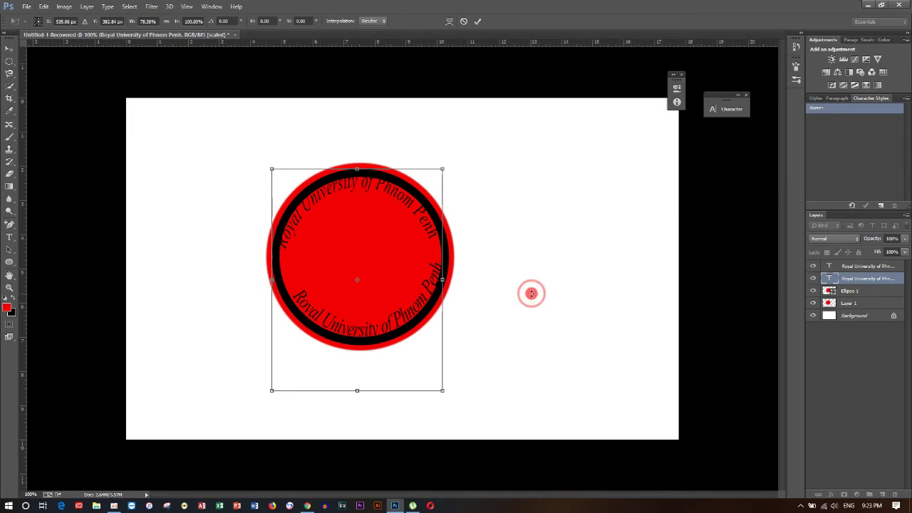
{"action": "key", "text": "Return"}
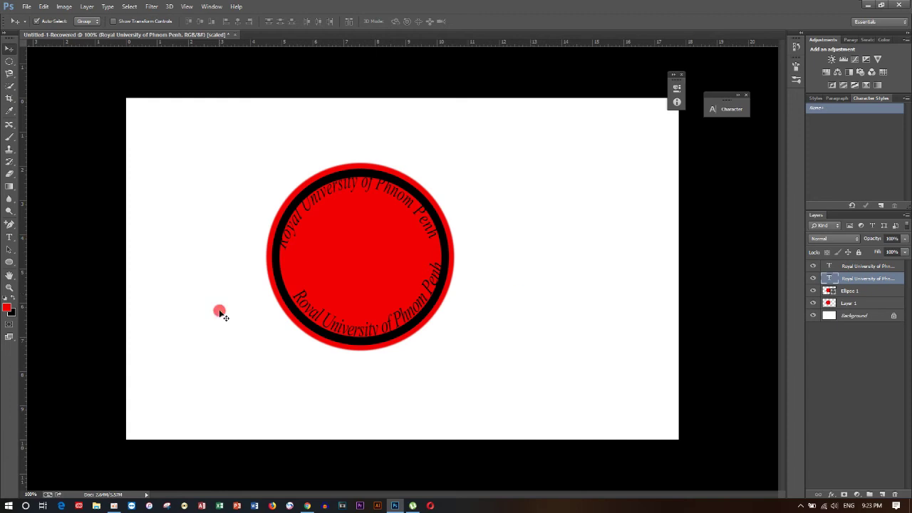
- Create a 'dd' type-mask selection near the page's upper right
{"action": "left_click", "coordinate": [10, 225]}
{"action": "left_click", "coordinate": [9, 239]}
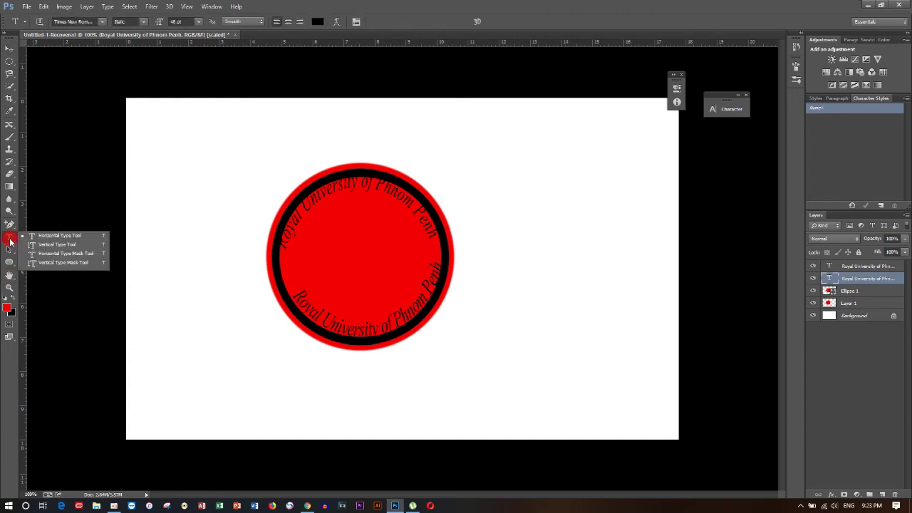
{"action": "left_click", "coordinate": [65, 254]}
{"action": "left_click", "coordinate": [563, 177]}
{"action": "type", "text": "dd"}
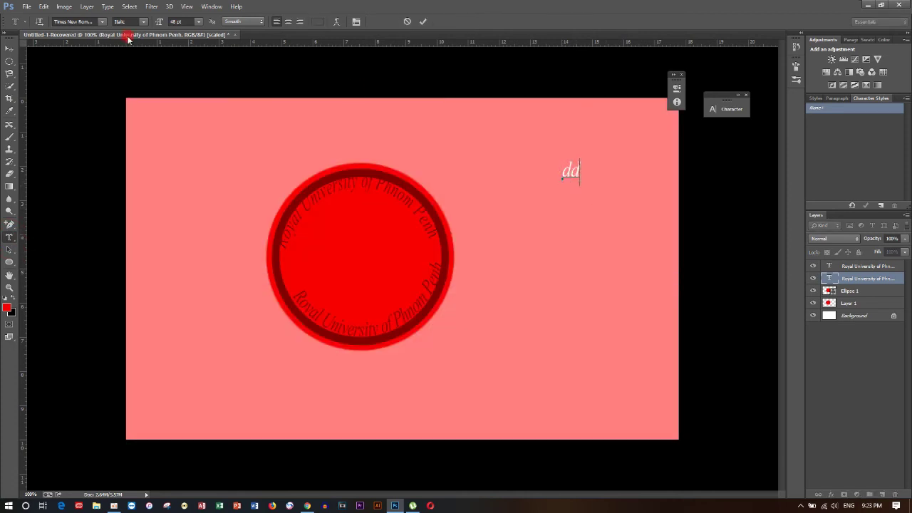
{"action": "left_click", "coordinate": [9, 48]}
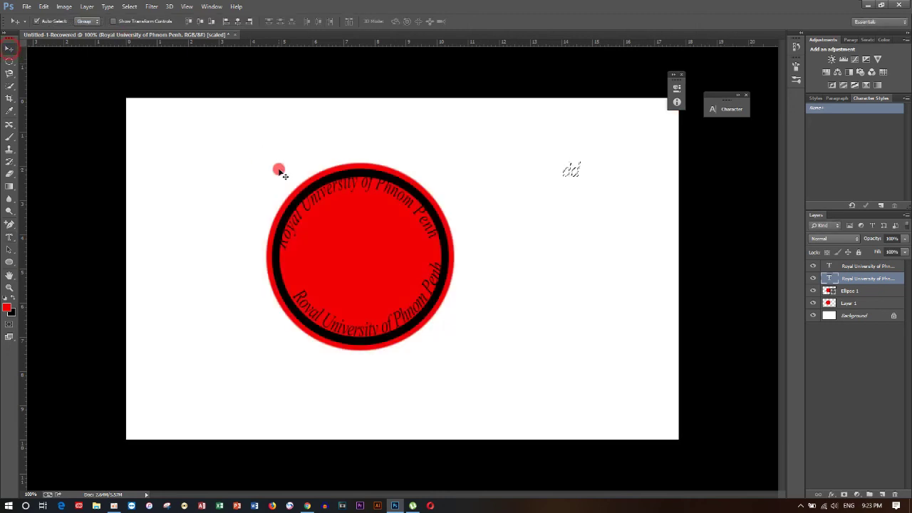
- Dismiss the rasterize error that appears when trying to move the text layer
{"action": "left_click", "coordinate": [503, 204]}
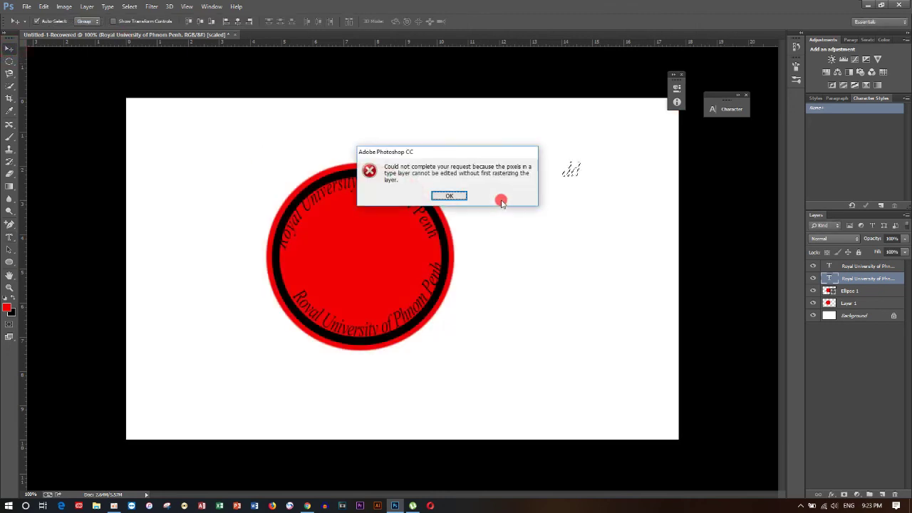
{"action": "left_click", "coordinate": [462, 194]}
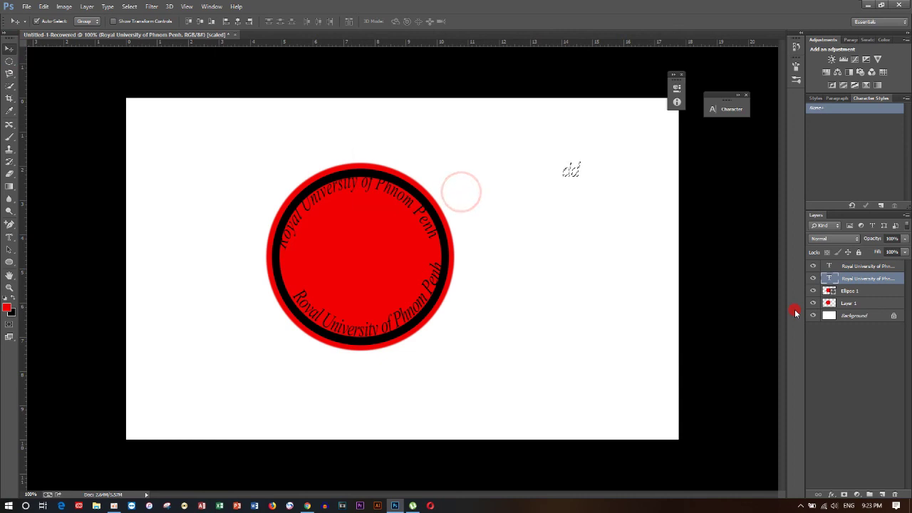
{"action": "left_click", "coordinate": [461, 192]}
{"action": "left_click", "coordinate": [497, 219]}
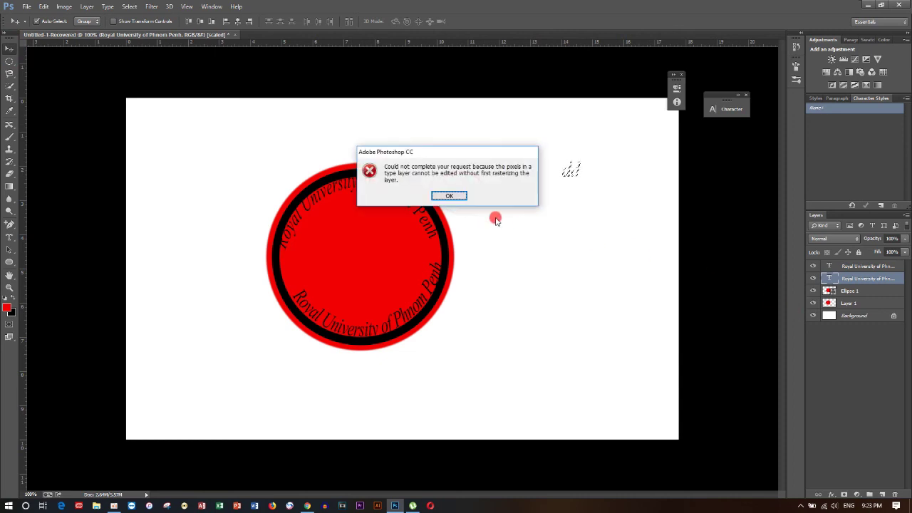
{"action": "left_click", "coordinate": [454, 194]}
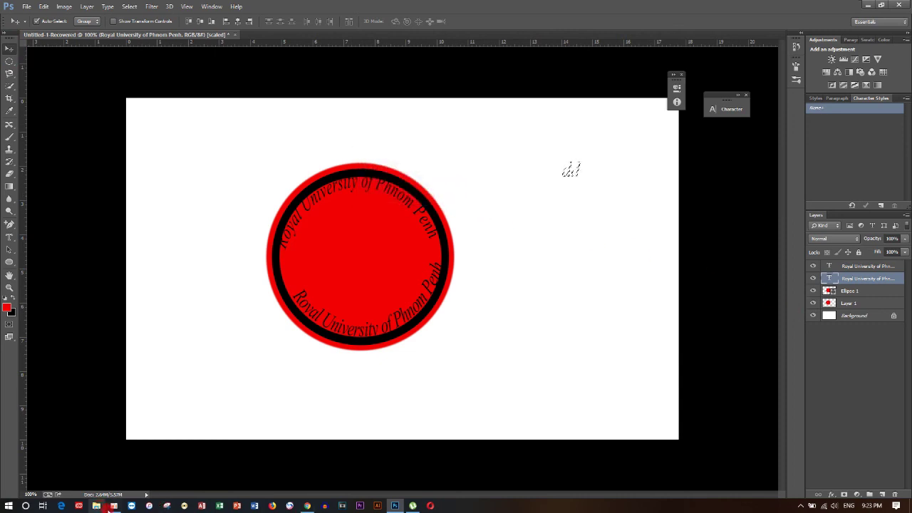
{"action": "left_click", "coordinate": [114, 506]}
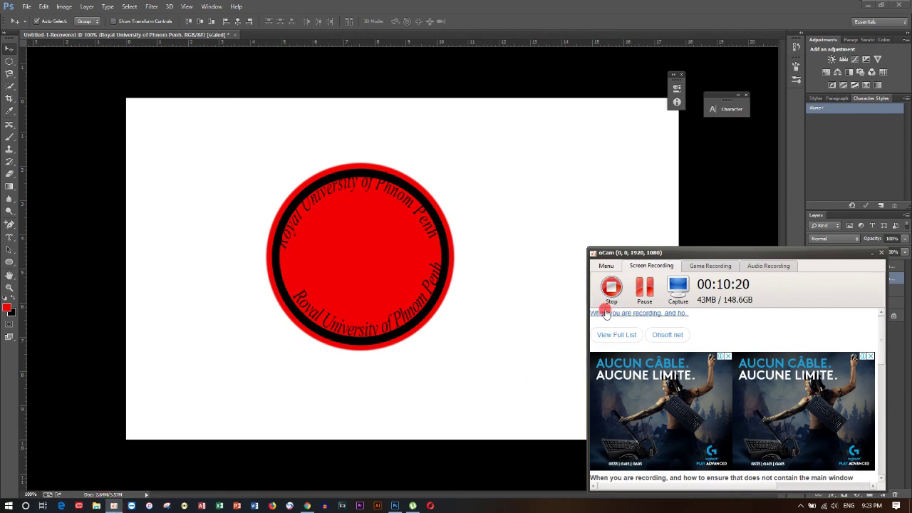